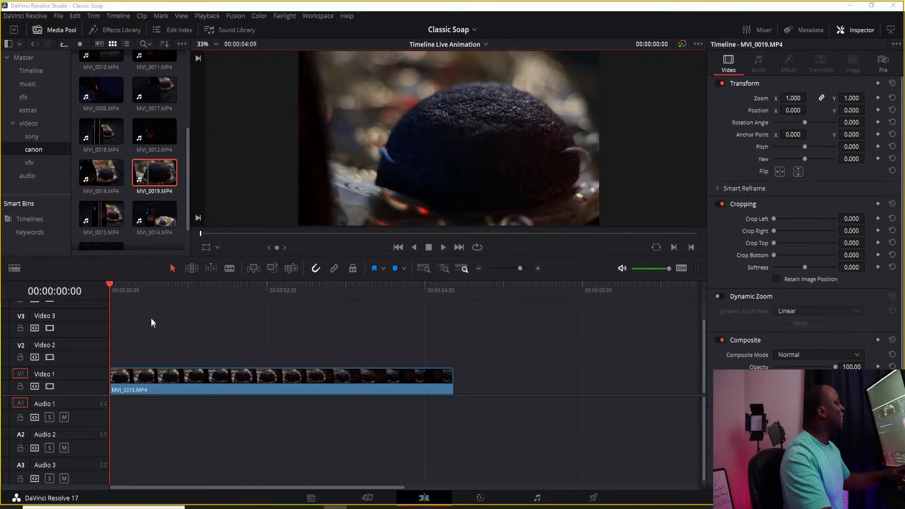
Scrub through the MVI_0019.MP4 clip in the timeline to preview its motion
left_click(150, 292)
left_click_drag(151, 296, 257, 321)
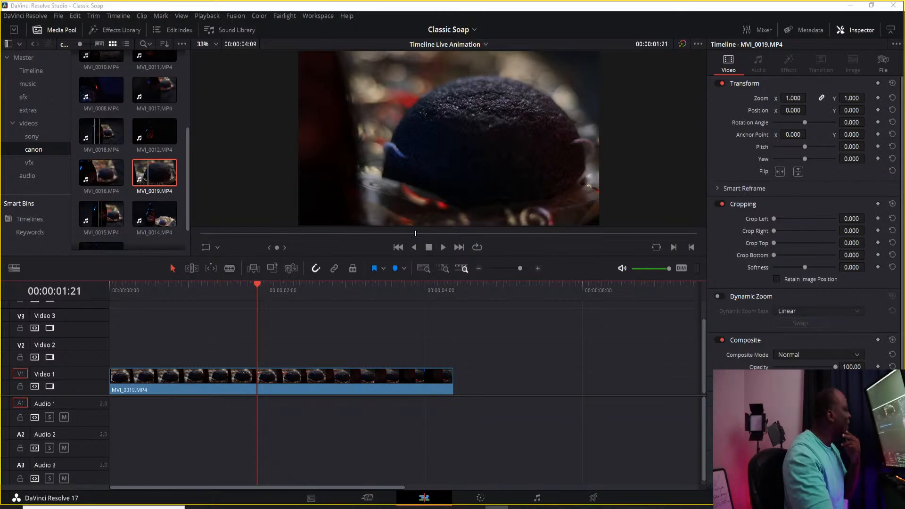
key("Home")
left_click(210, 268)
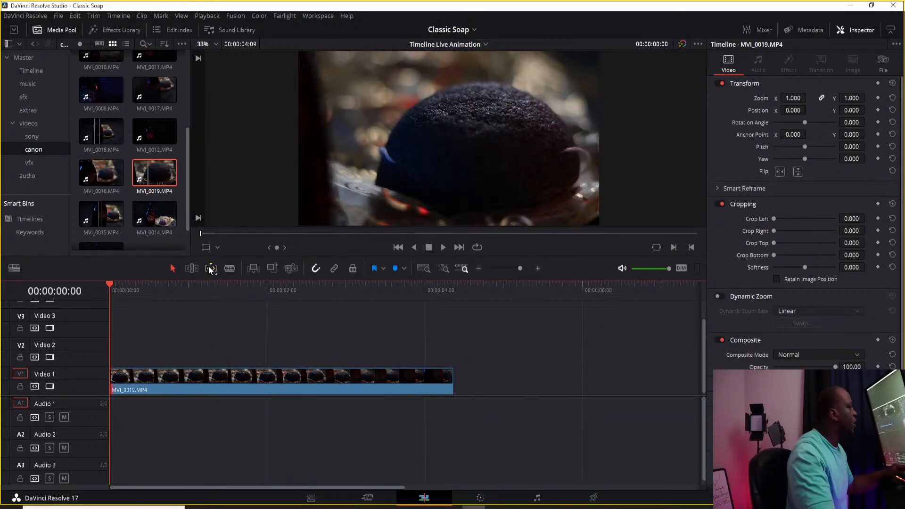
left_click_drag(224, 295, 168, 314)
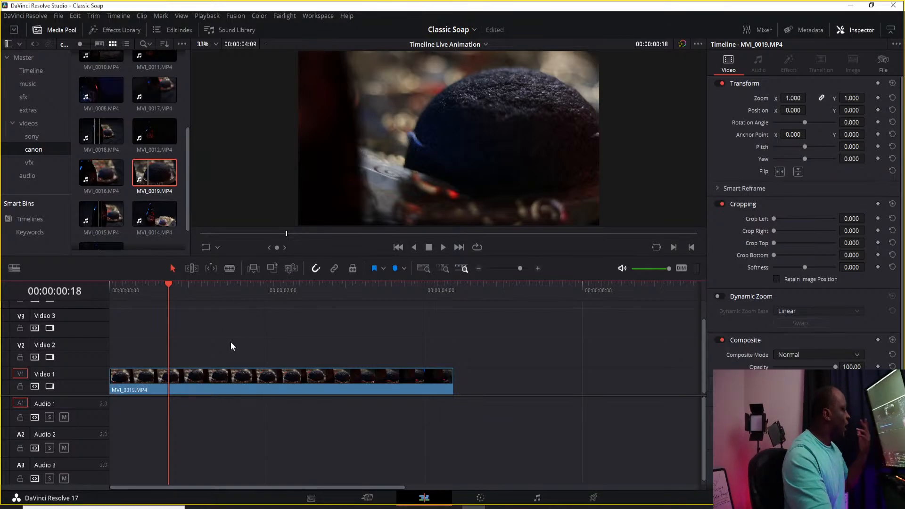
Add a basic Text title on Video 2 at the timeline start and trim it to the video clip's length
left_click(117, 29)
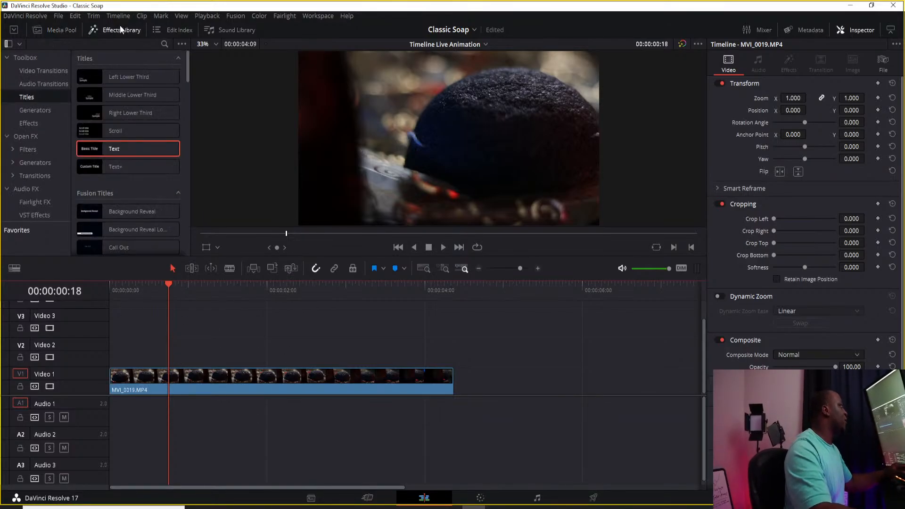
left_click_drag(126, 149, 109, 356)
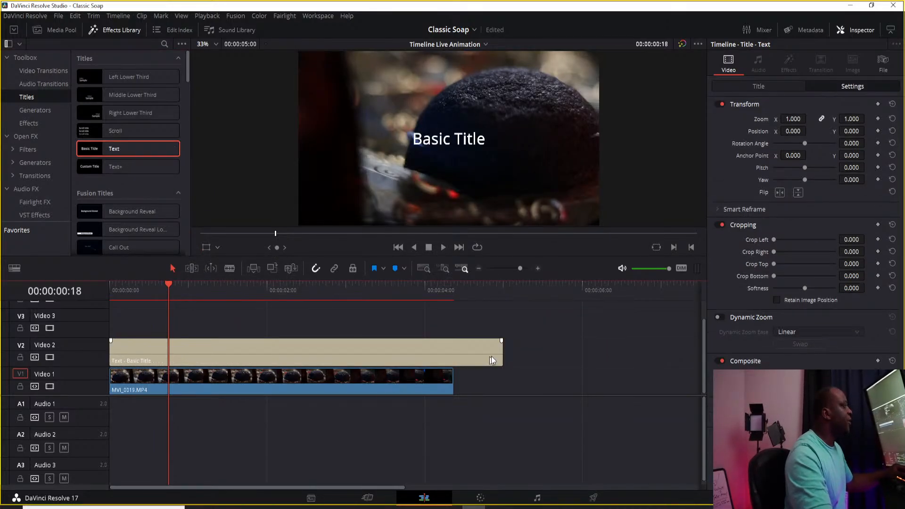
left_click_drag(499, 352, 454, 351)
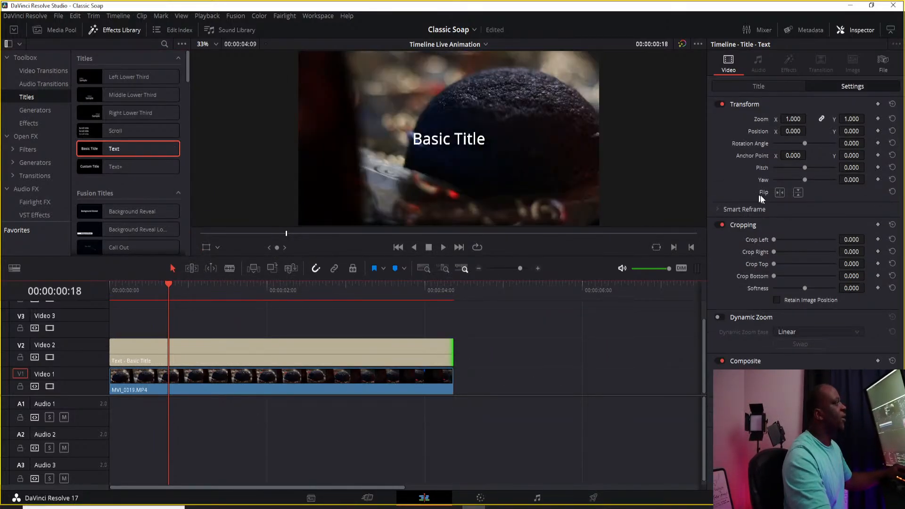
Replace the title's text with "example 1"
left_click(754, 84)
triple_click(770, 148)
type("e")
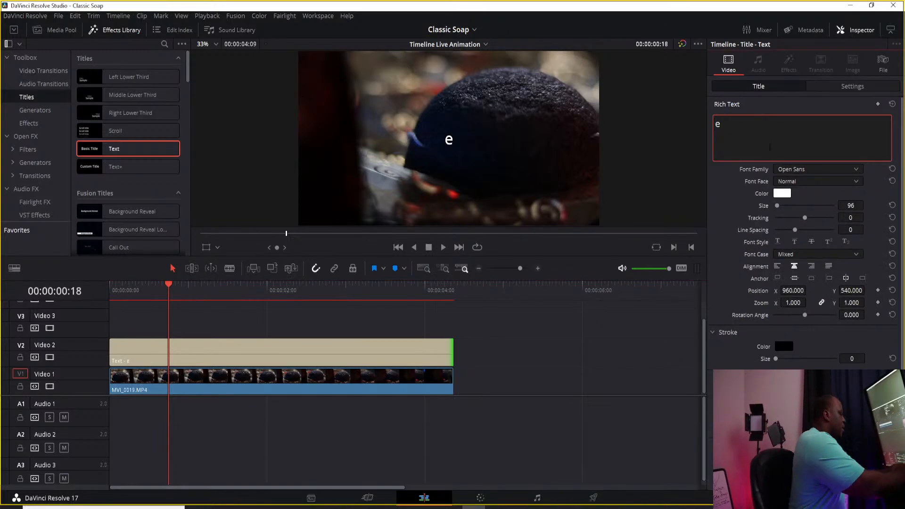
type("xample 1")
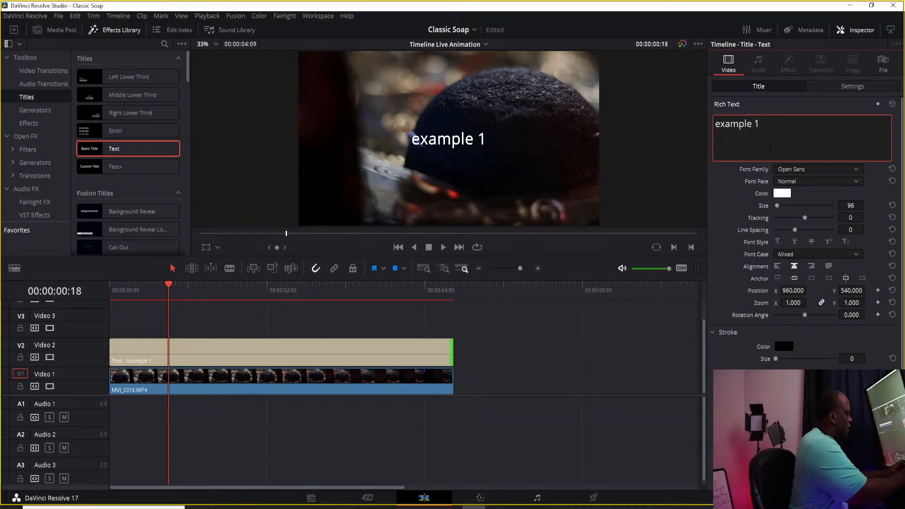
Set the title's font family to Sofachrome Rg
left_click(832, 175)
left_click(749, 172)
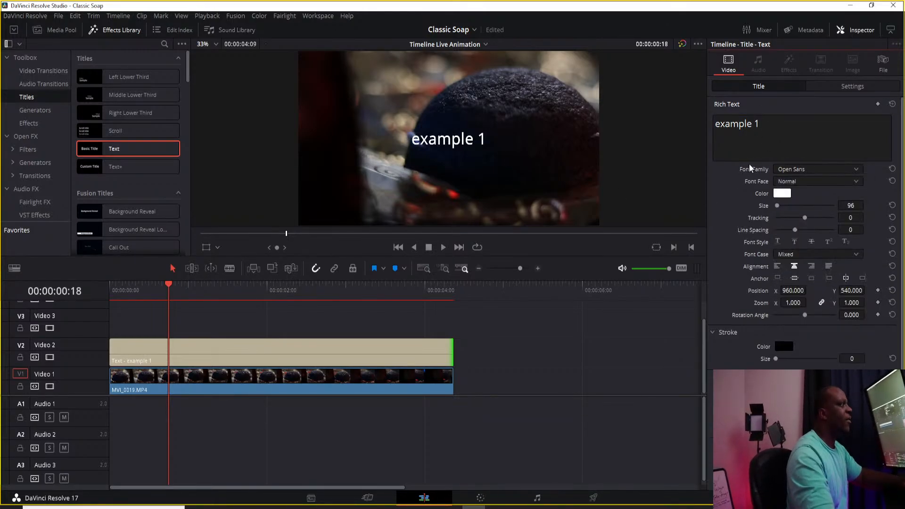
key("Left")
key("Left")
key("Left")
key("Left")
key("Left")
key("Left")
key("Left")
key("Left")
key("Left")
key("Left")
key("Left")
key("Left")
key("Left")
key("Left")
key("Left")
key("Left")
key("Left")
key("Left")
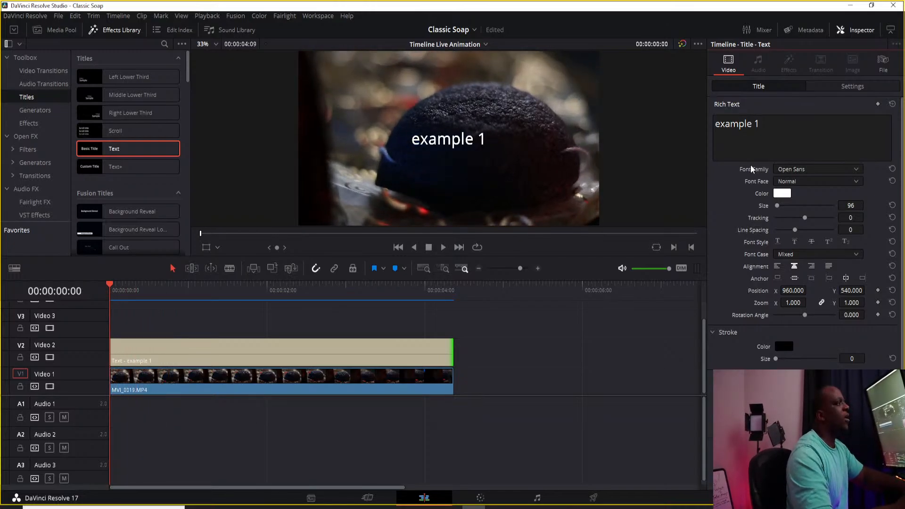
key("Down")
key("Down")
key("Down")
key("Down")
key("Down")
key("Down")
key("Down")
key("Down")
key("Down")
key("Down")
key("Down")
key("Down")
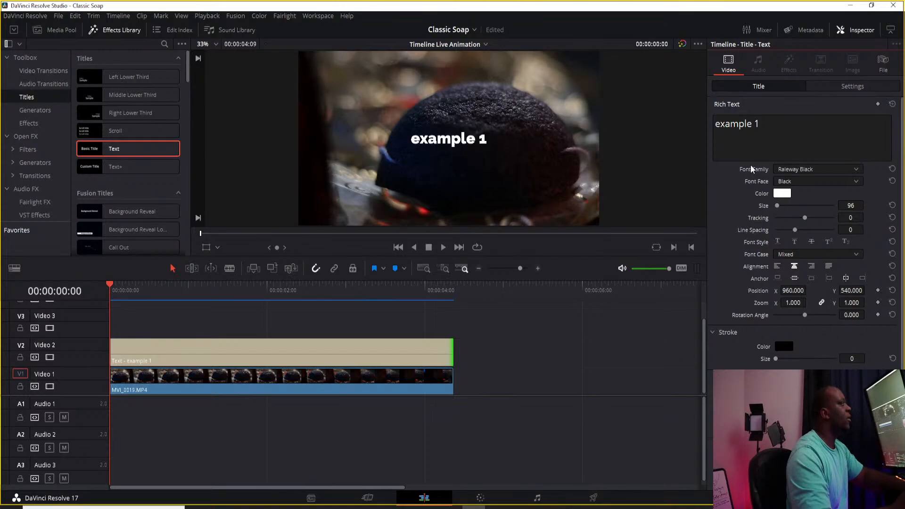
key("Down")
key("Up")
key("Up")
key("Up")
key("Down")
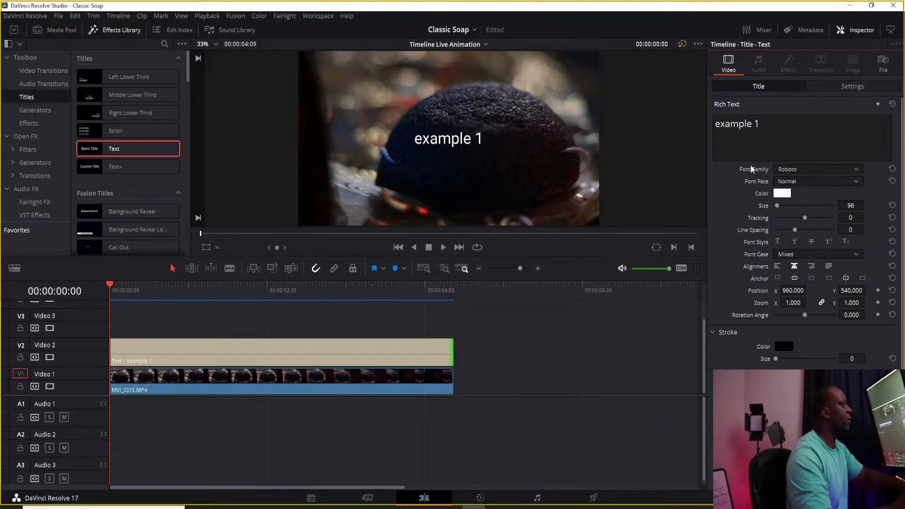
key("Right")
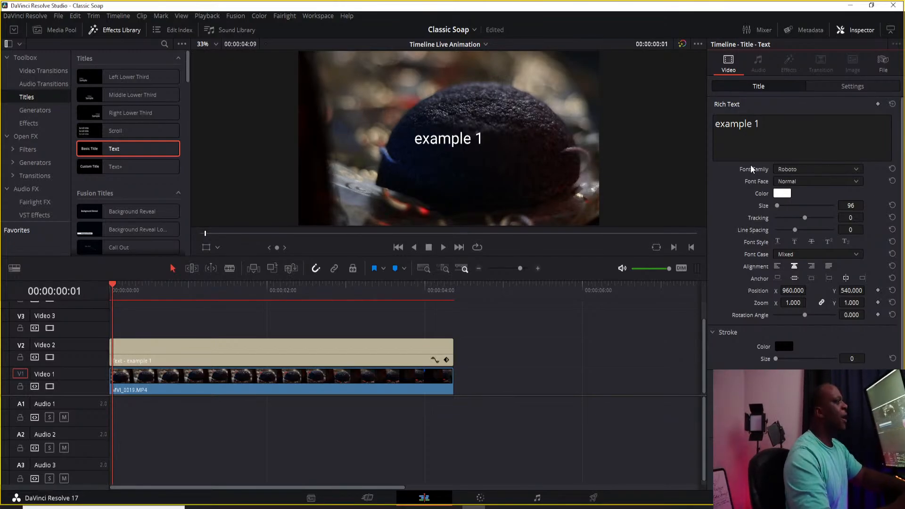
key("Down")
key("Down")
key("Down")
key("Down")
key("Down")
key("Down")
key("Down")
key("Down")
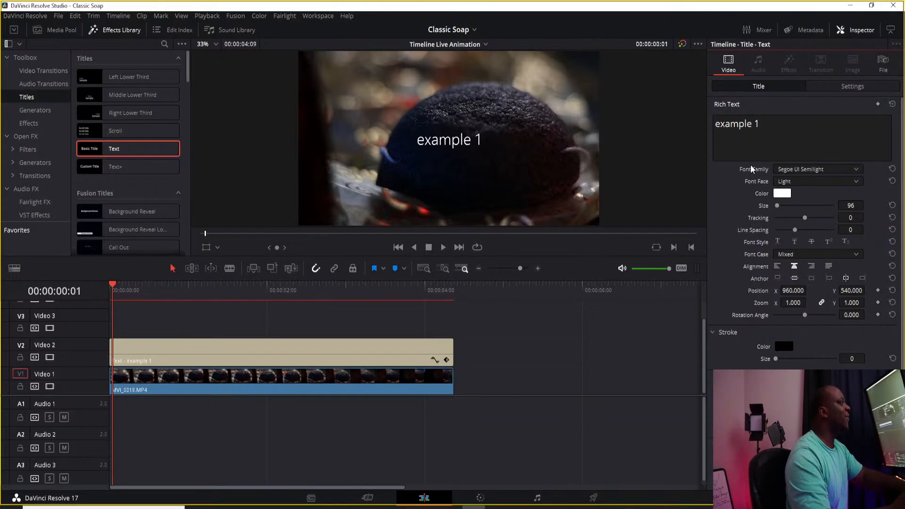
key("Down")
key("Down")
key("Down")
key("Down")
key("Down")
key("Down")
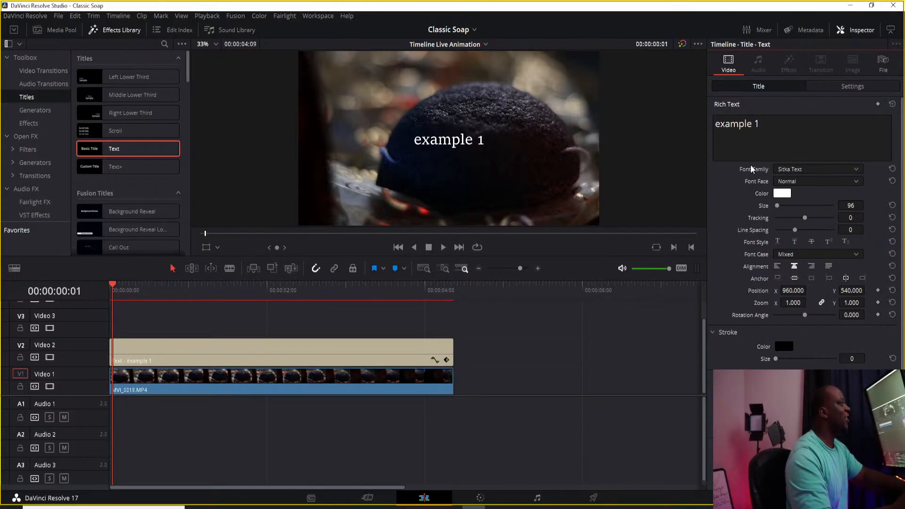
key("Down")
key("Right")
key("Right")
key("Right")
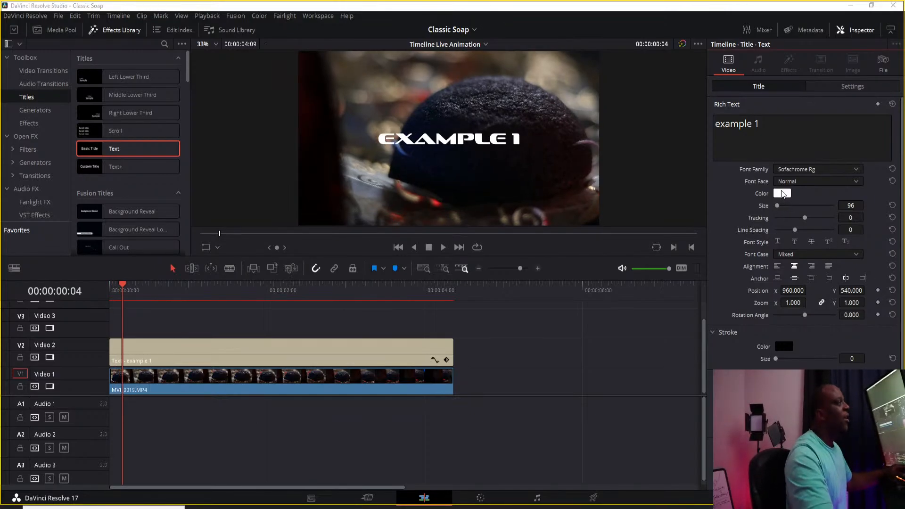
Sample a red from the preview image for the title color and brighten it to about #fa5f5c
left_click(782, 194)
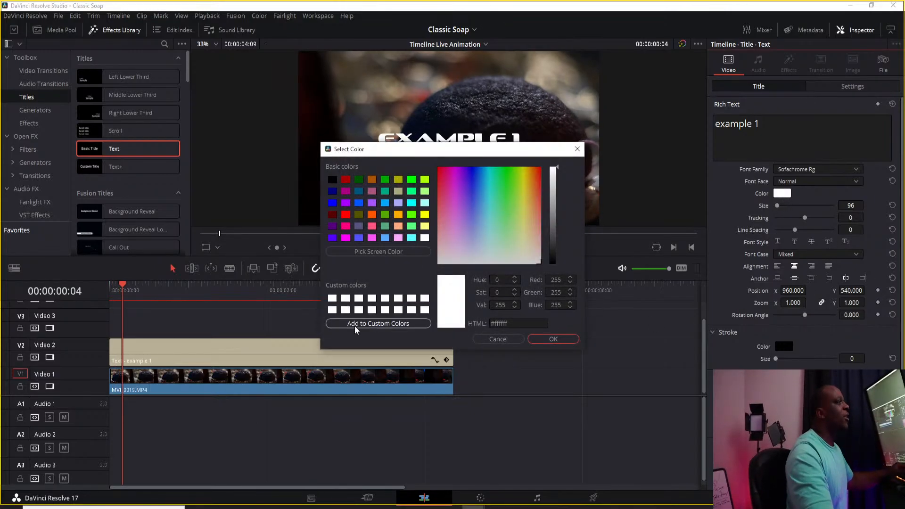
left_click(372, 252)
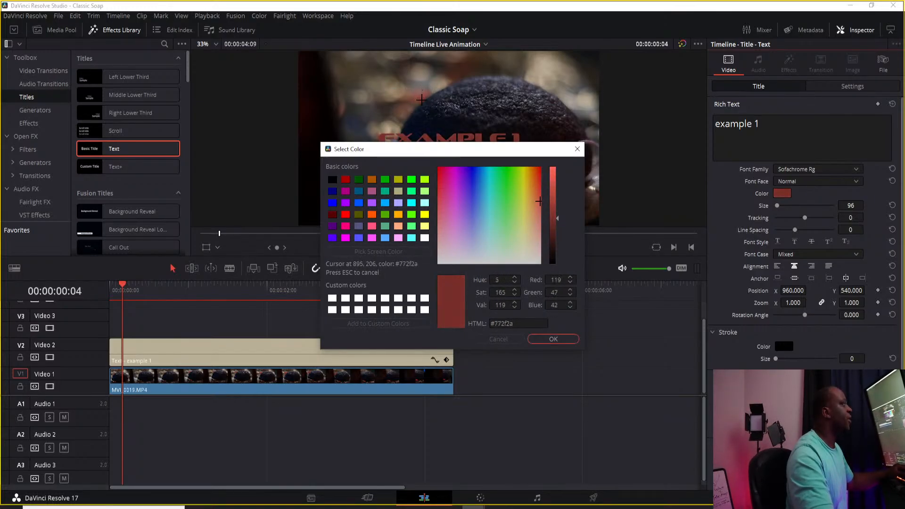
left_click(423, 96)
left_click_drag(556, 222, 551, 168)
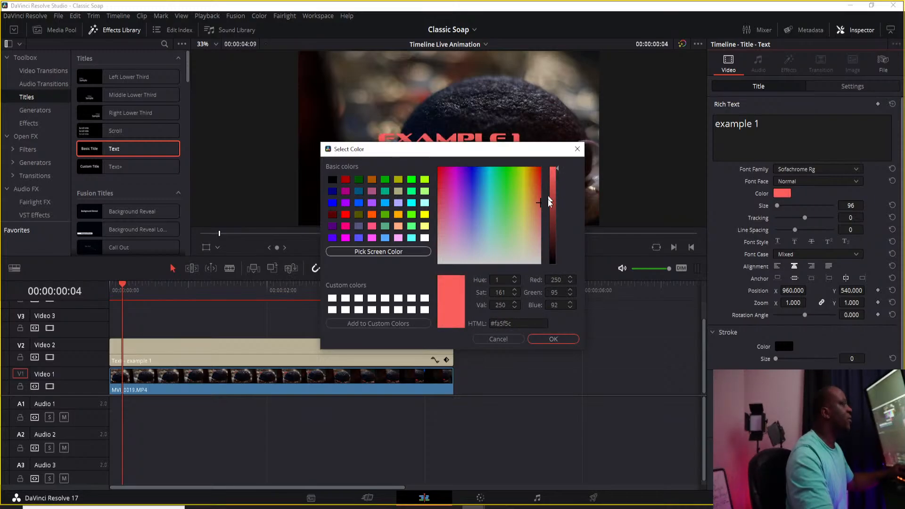
left_click(558, 340)
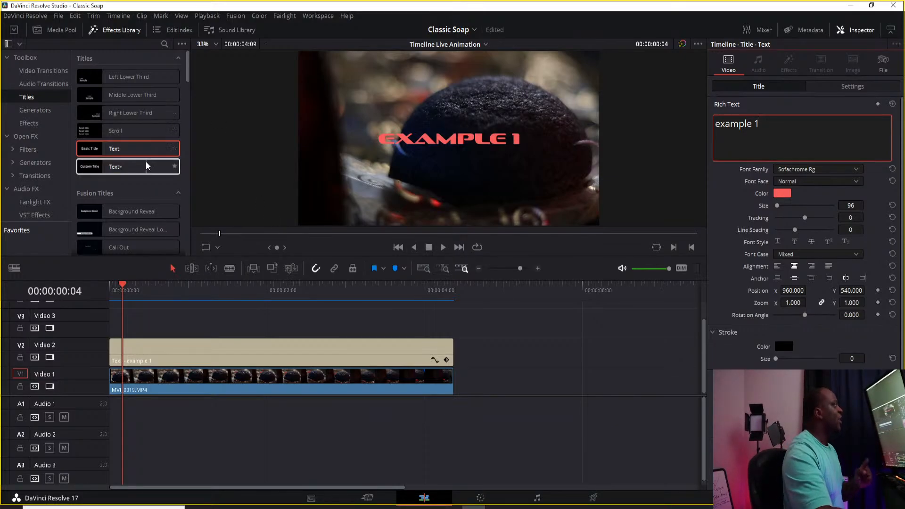
scroll(123, 146, "down", 5)
scroll(123, 142, "down", 1)
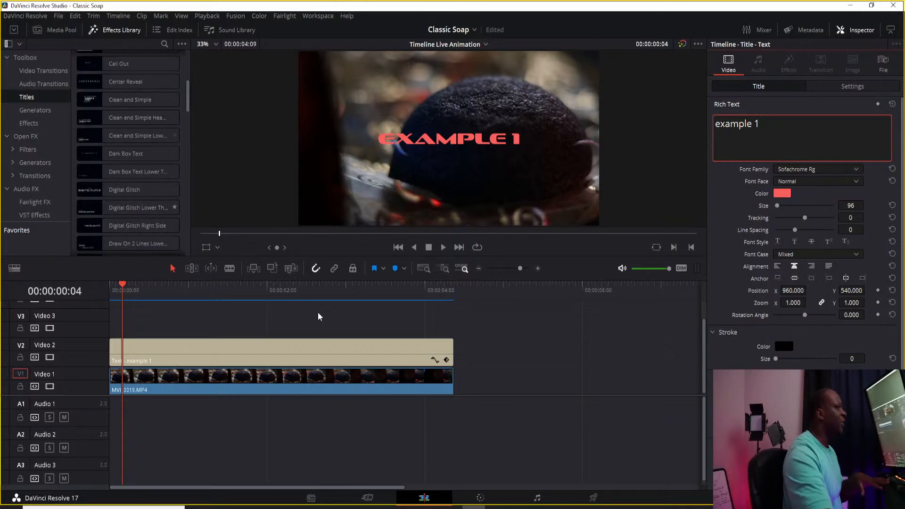
scroll(116, 182, "up", 6)
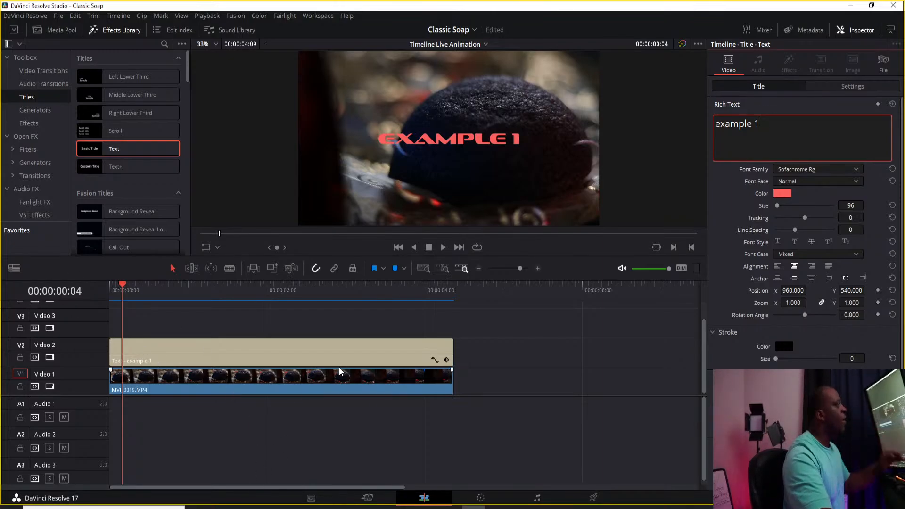
Return the playhead to the timeline start and set the title's size to 155
left_click(120, 291)
left_click_drag(122, 294, 97, 292)
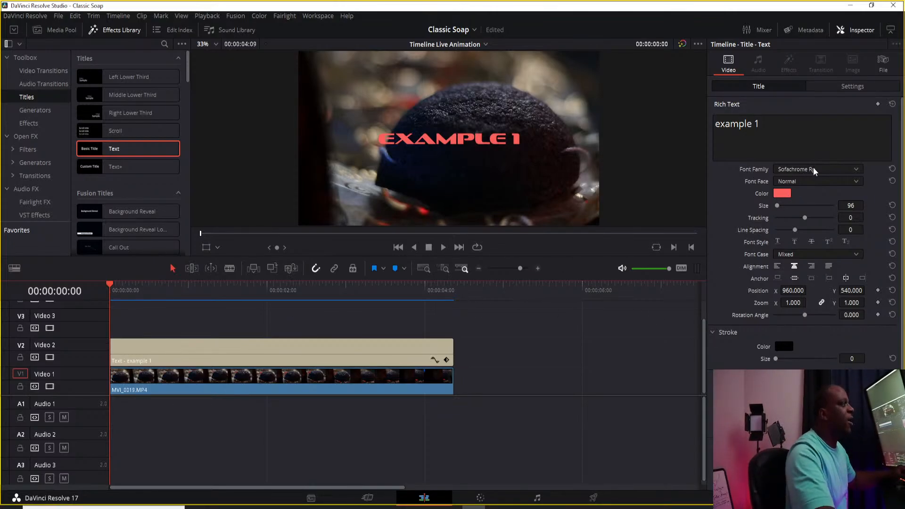
mouse_move(849, 206)
left_mouse_down()
mouse_move(863, 206)
mouse_move(847, 205)
left_mouse_up()
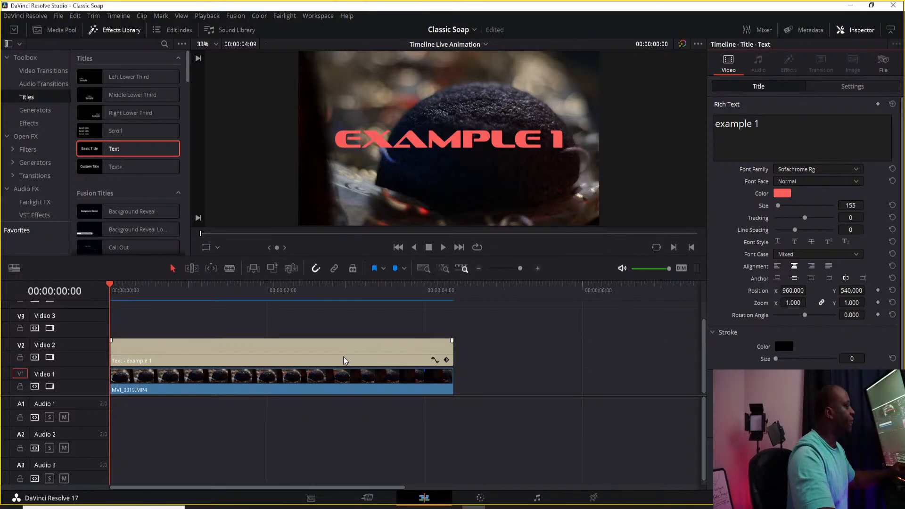
Convert the title on Video 2 into a new compound clip named "example 1 text"
left_click(384, 347)
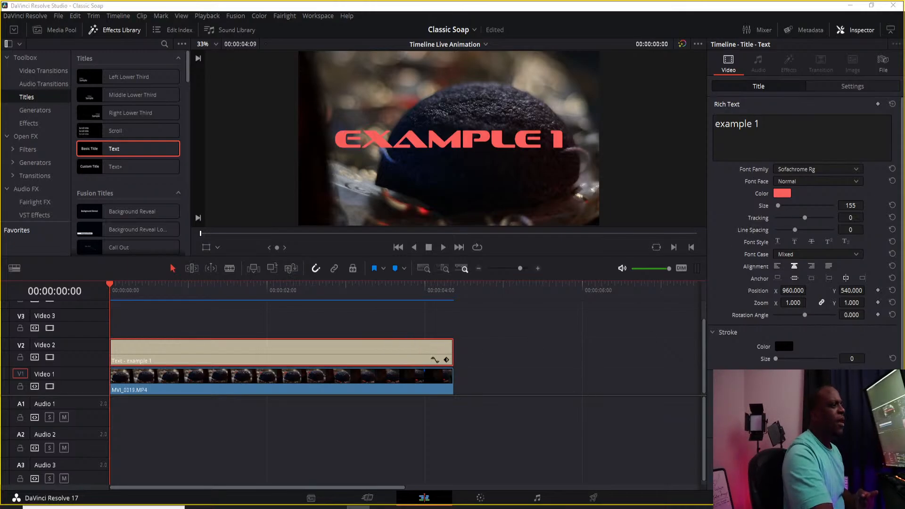
right_click(353, 352)
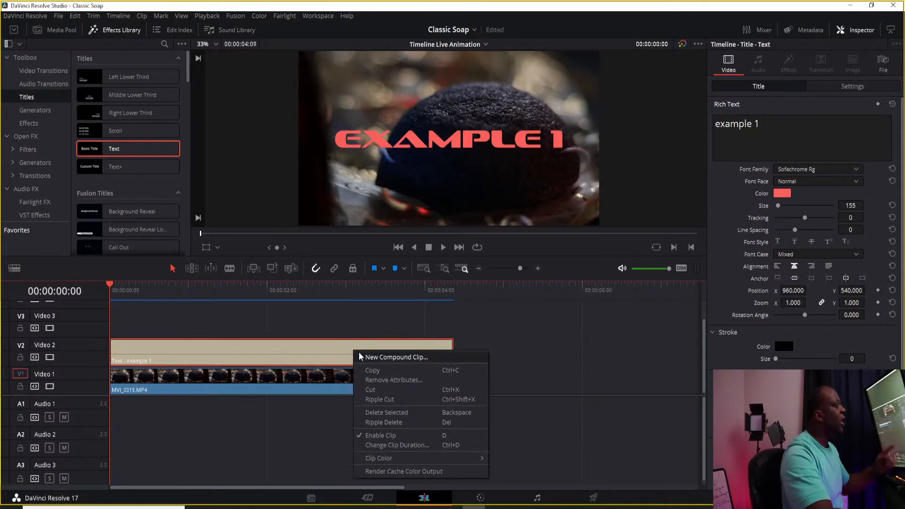
left_click(403, 359)
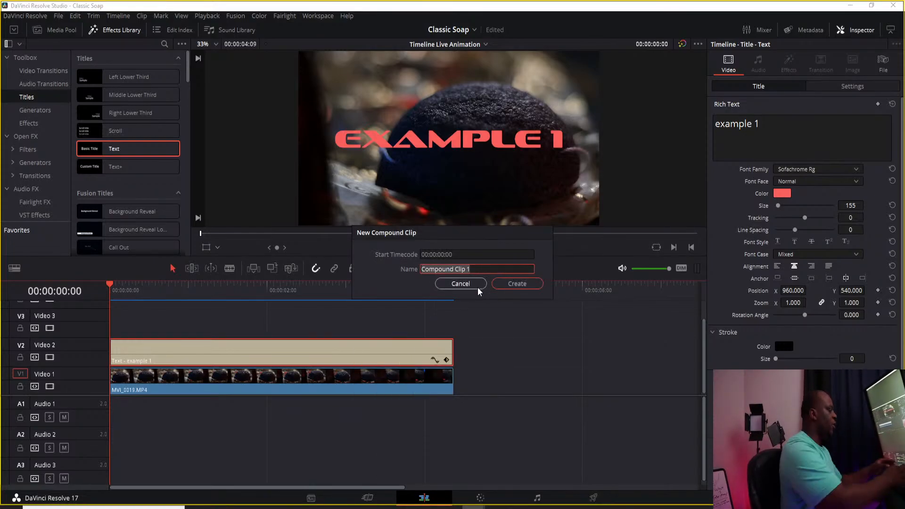
key("BackSpace")
type("exampl")
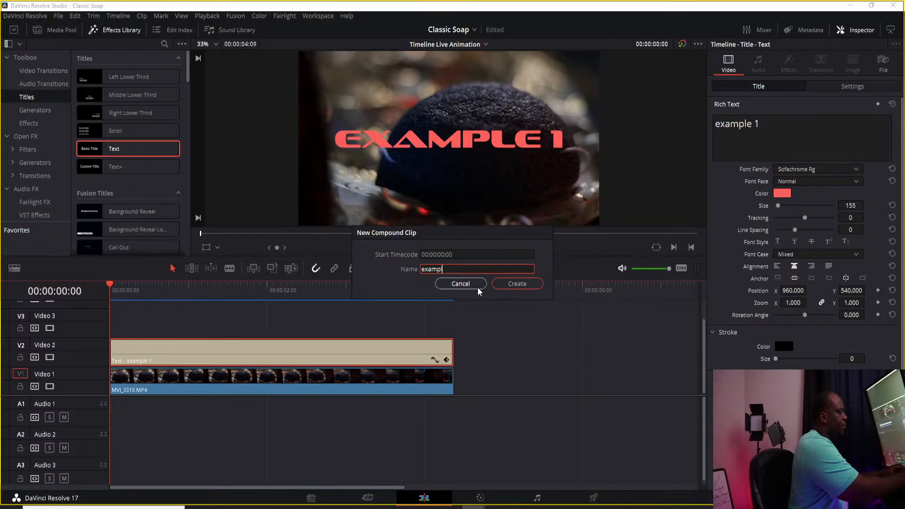
type("text")
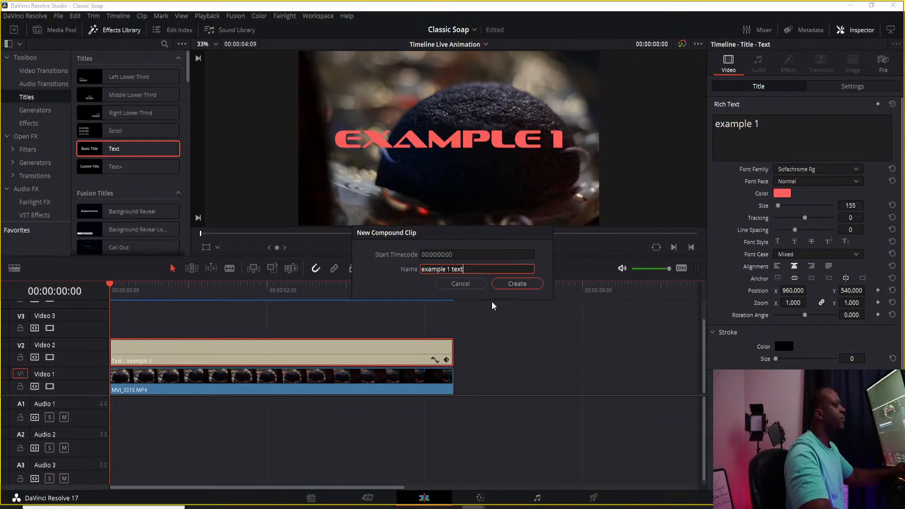
left_click(517, 283)
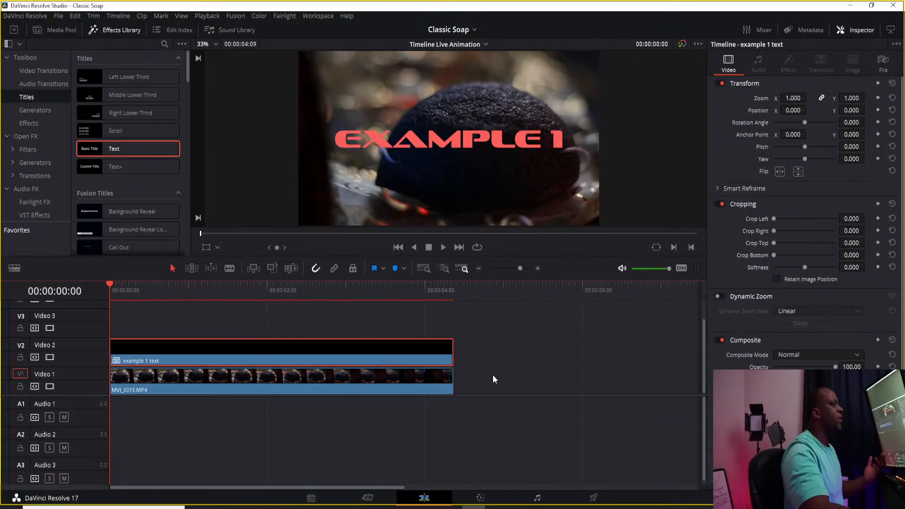
Play the timeline from near the start to preview the title over the footage
left_click(201, 288)
left_click(114, 297)
key("space")
key("space")
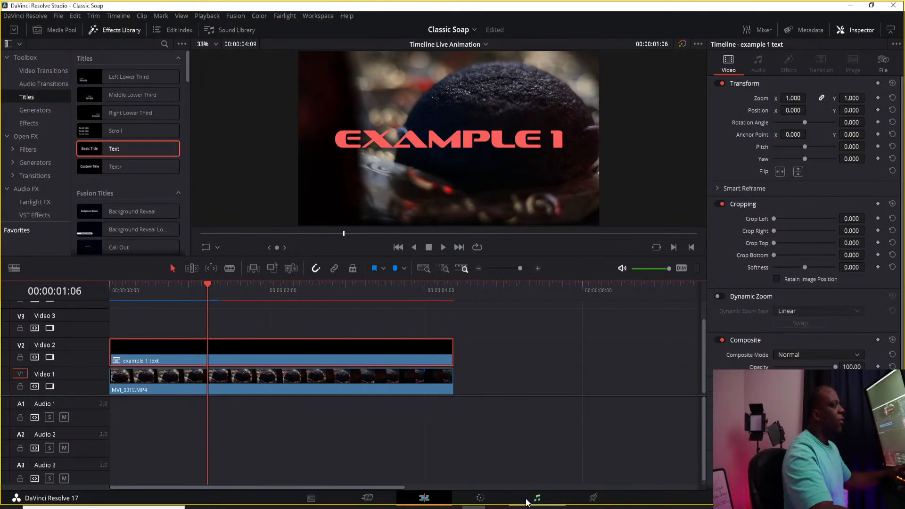
Open the compound clip on the Color page, reposition node 01, and add an alpha output to the node graph
left_click(480, 498)
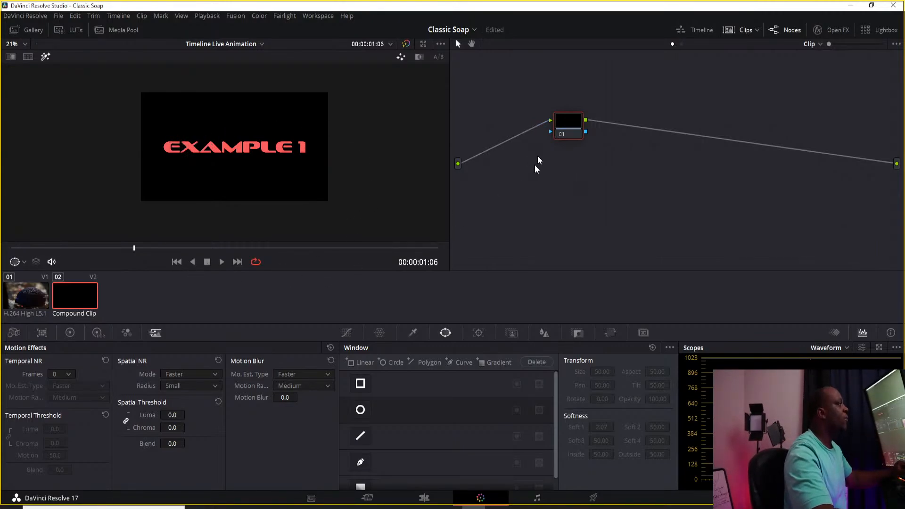
left_click_drag(572, 120, 540, 111)
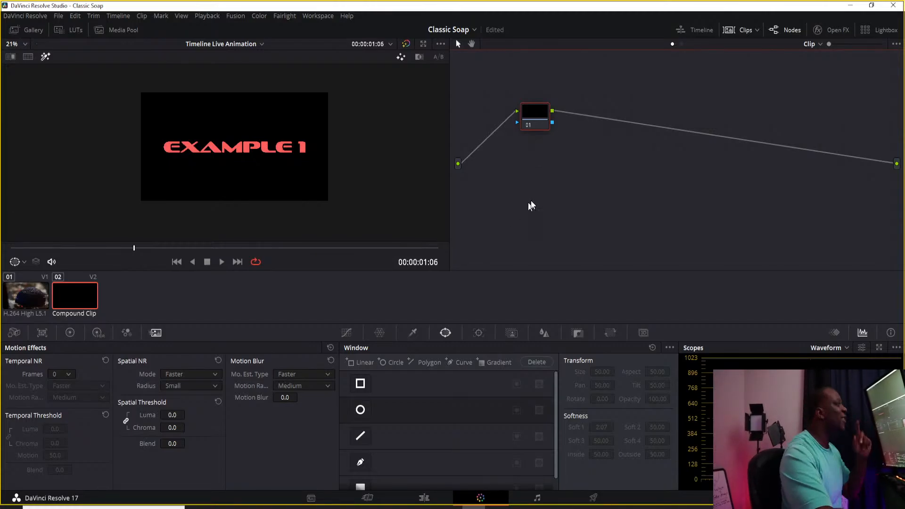
right_click(537, 158)
left_click(577, 188)
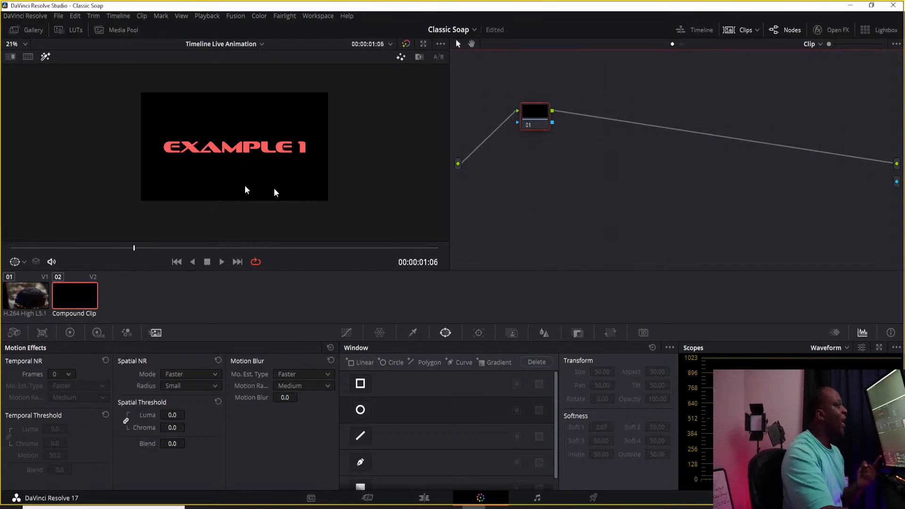
Connect node 01's alpha output to the graph's alpha output and move the node slightly closer to the source
left_click_drag(553, 122, 577, 178)
left_click_drag(567, 145, 706, 188)
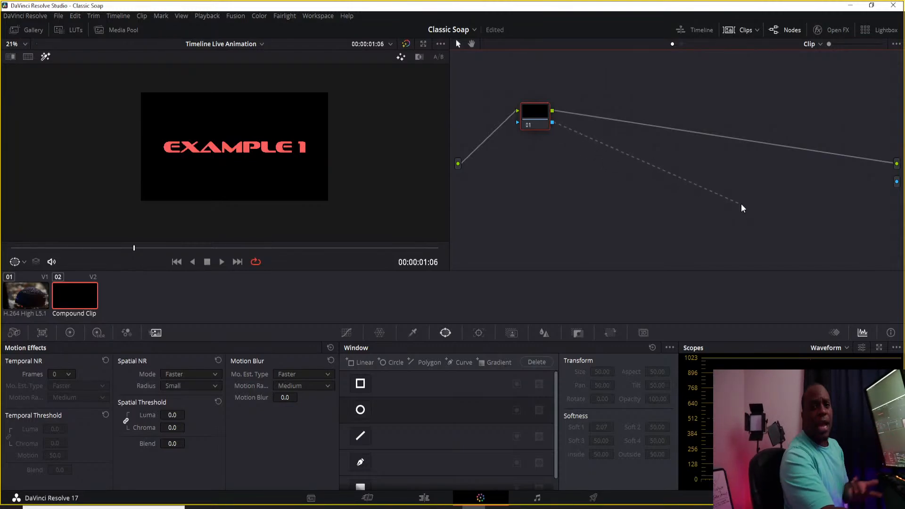
left_click_drag(747, 217, 803, 195)
left_click_drag(870, 194, 897, 182)
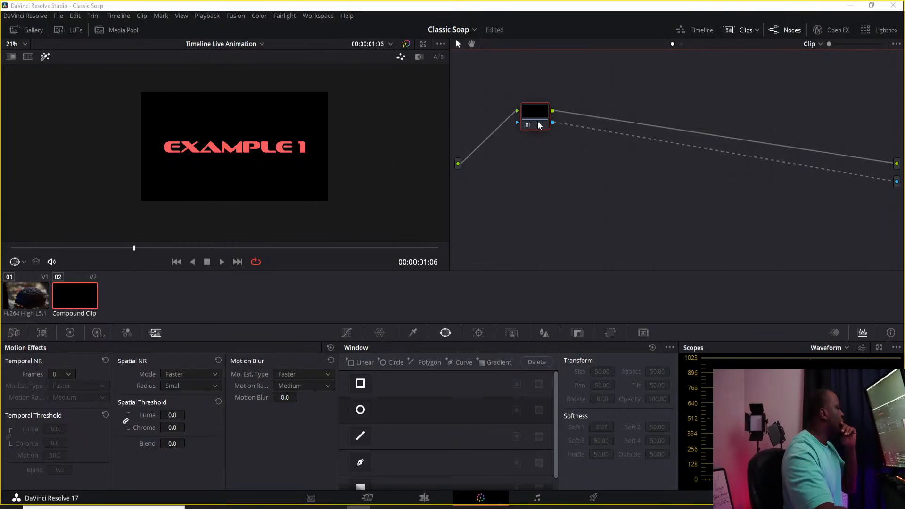
left_click_drag(538, 123, 523, 125)
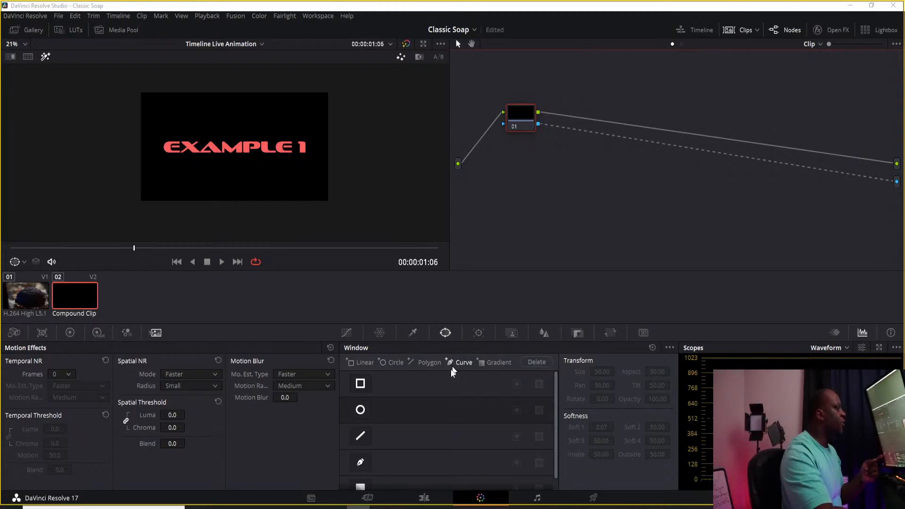
Enable a curve window on node 01 and name it "whole"
left_click(361, 463)
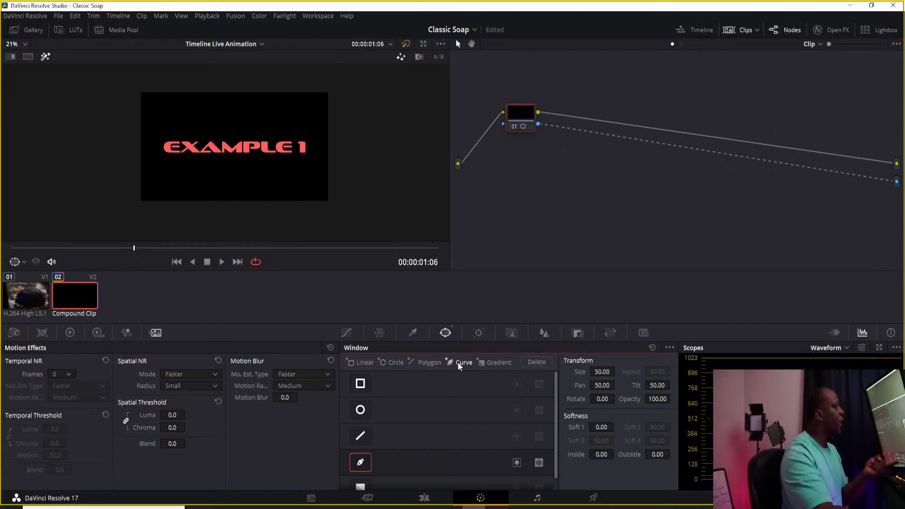
left_click(360, 466)
double_click(403, 457)
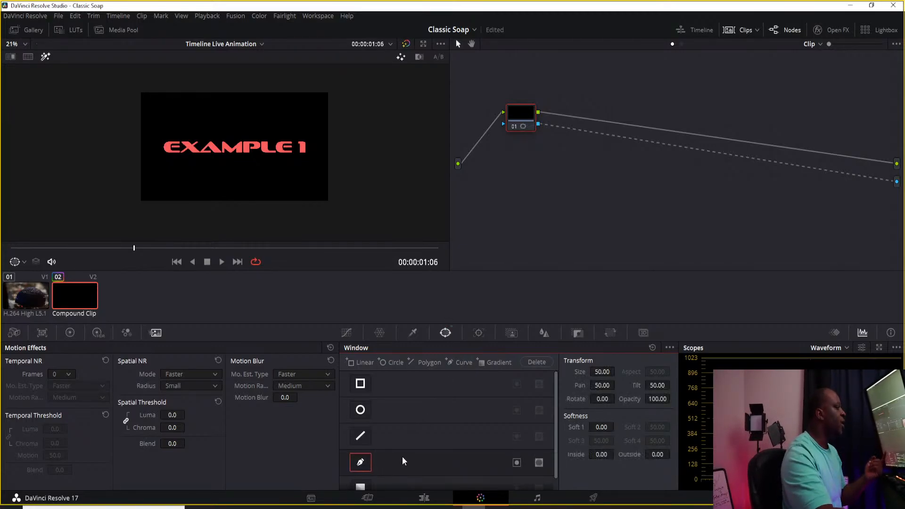
type("whole")
key("Return")
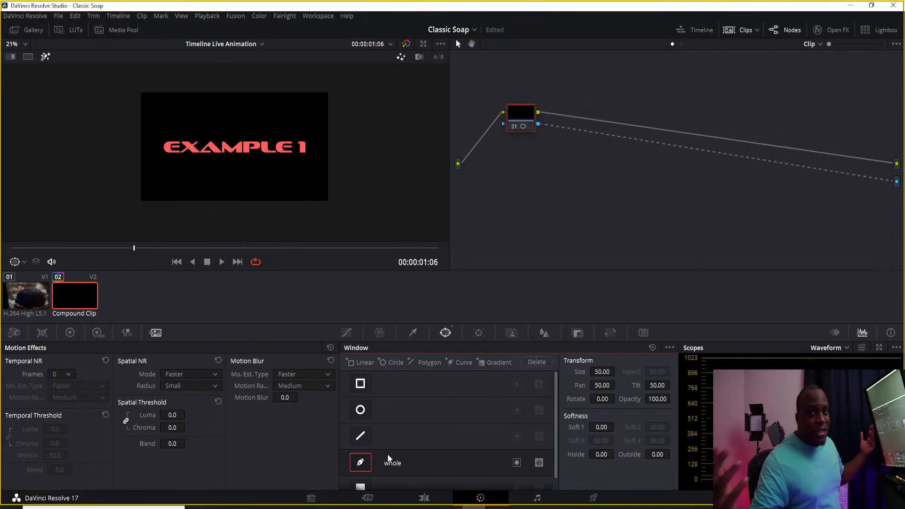
Draw a closed curve mask around the whole "EXAMPLE 1" title in the viewer
left_click(157, 126)
left_click(157, 168)
left_click(199, 172)
left_click(293, 175)
left_click(318, 157)
left_click(305, 120)
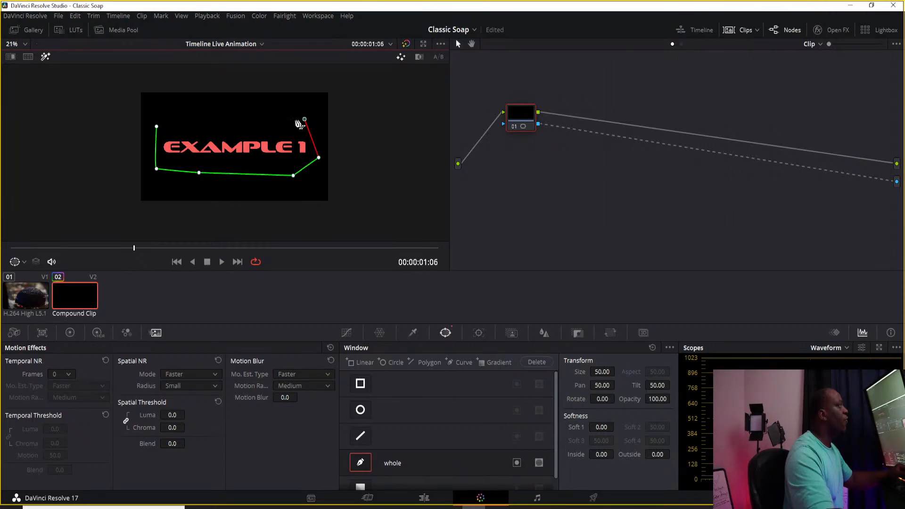
left_click(248, 115)
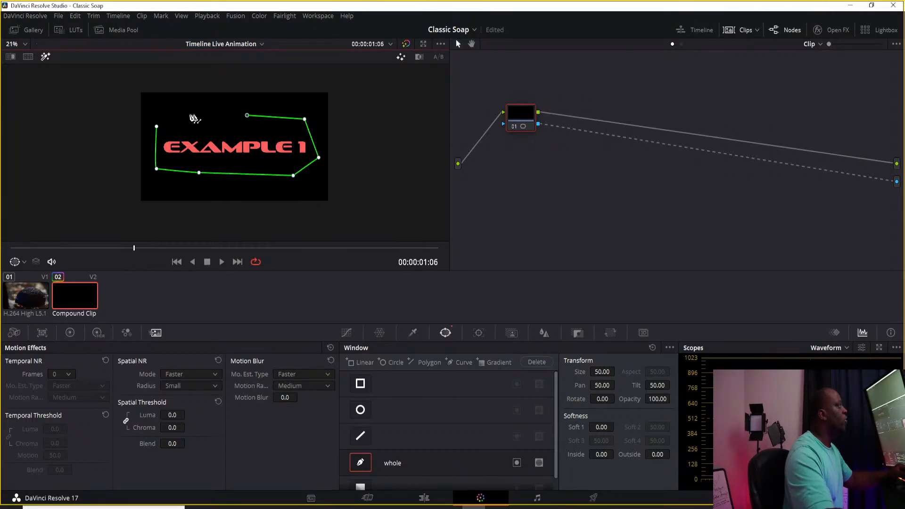
left_click(157, 126)
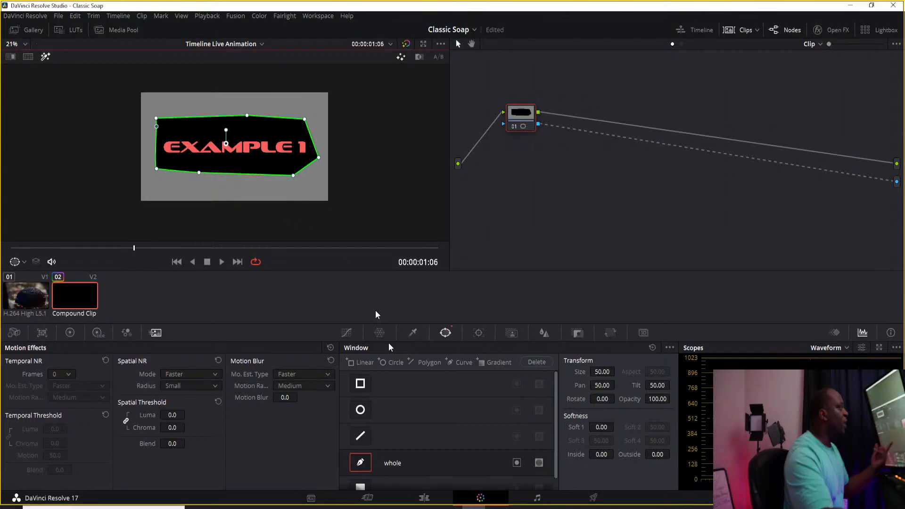
Move the mask's corner points outward around the title and set the window's Soft 1 to 17.44
left_click_drag(289, 174, 311, 174)
left_click_drag(304, 119, 311, 115)
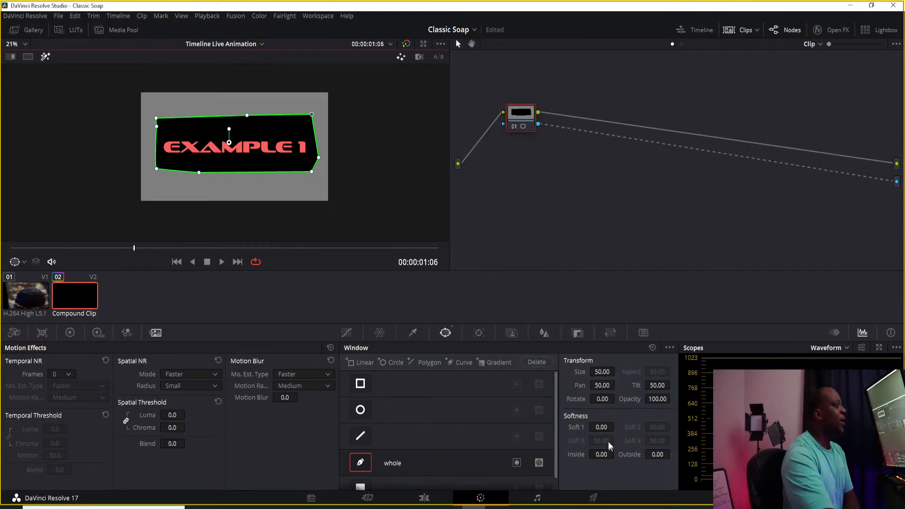
mouse_move(601, 427)
left_mouse_down()
mouse_move(617, 427)
mouse_move(596, 428)
left_mouse_up()
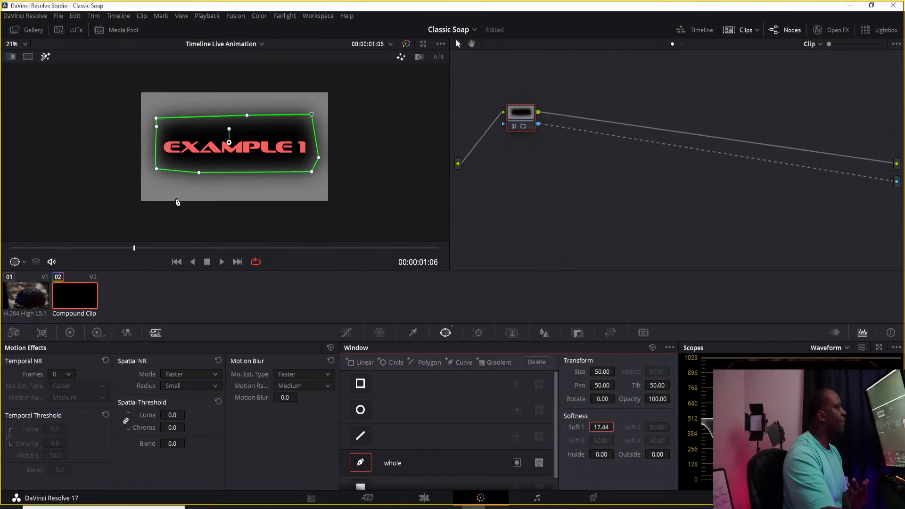
left_click_drag(157, 168, 148, 170)
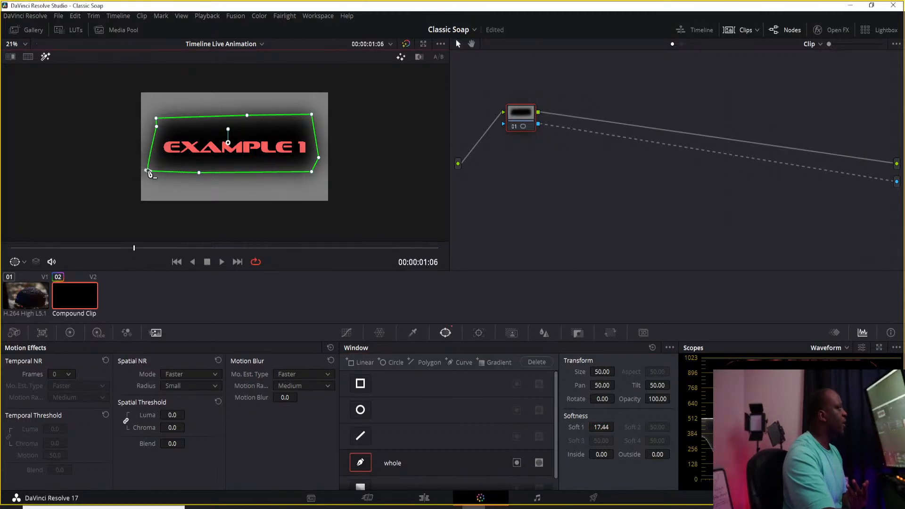
left_click_drag(156, 126, 151, 127)
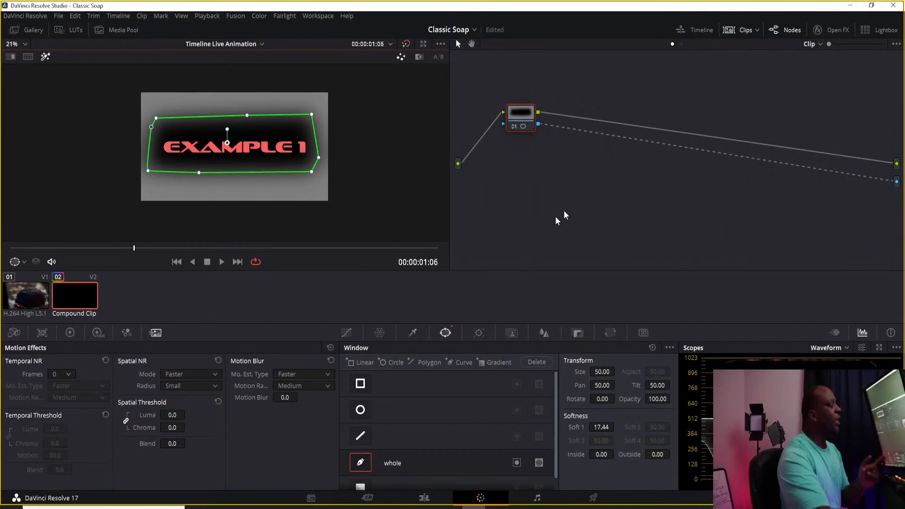
Add a window tracker keyframe at 00:00:01:22 and return the playhead to the clip's first frame
left_click(480, 333)
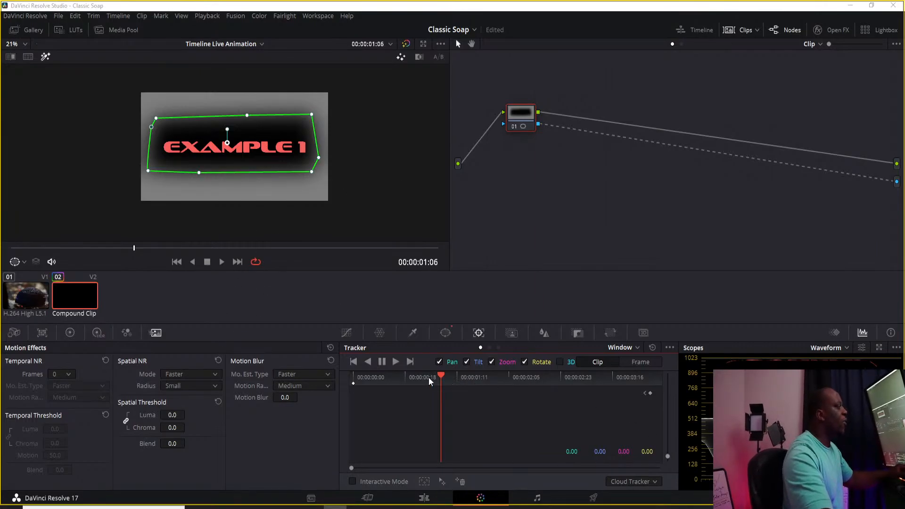
left_click_drag(119, 252, 7, 257)
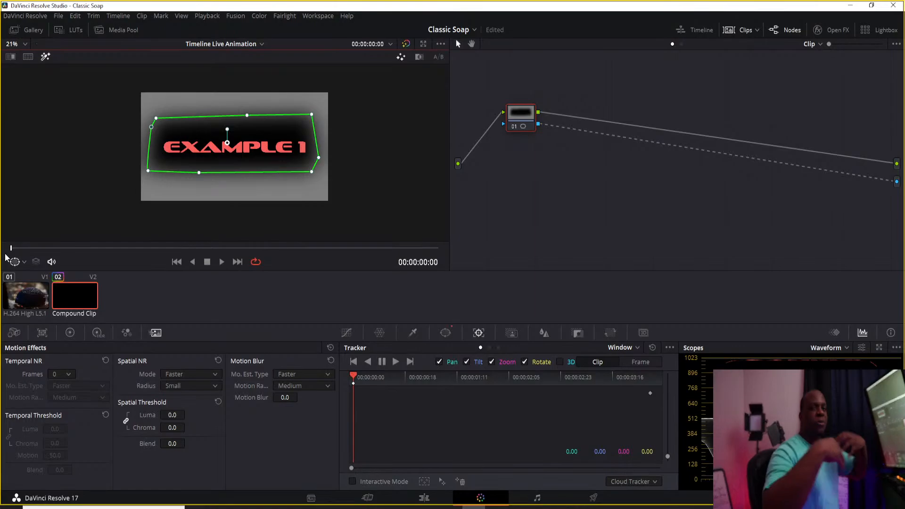
left_click_drag(15, 252, 200, 263)
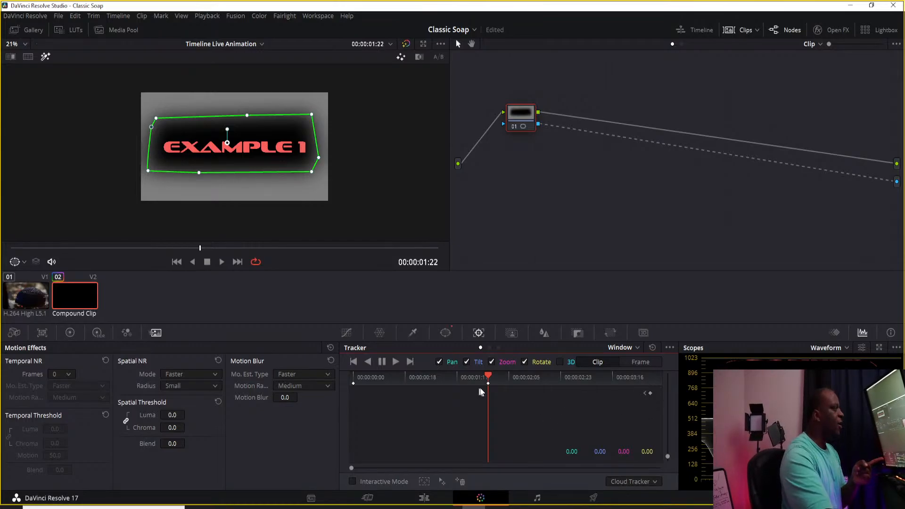
left_click_drag(488, 379, 330, 380)
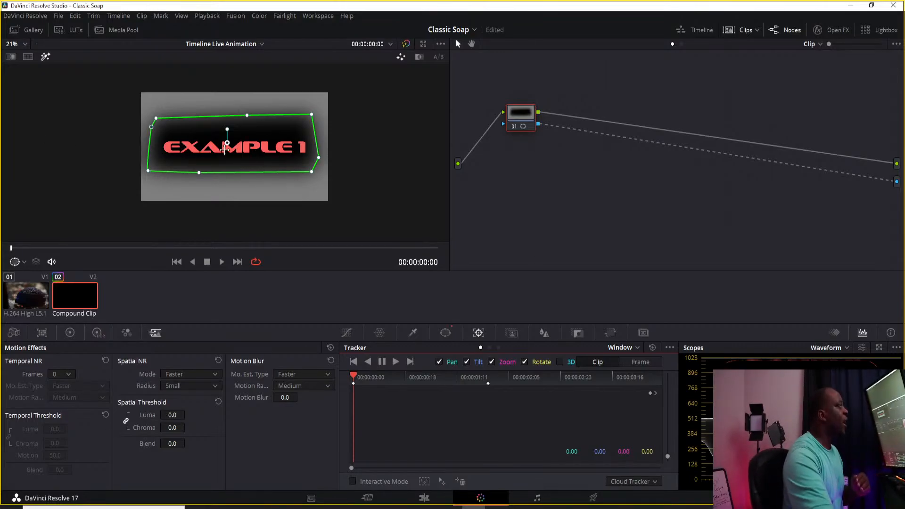
Try to animate the window in Clip mode by moving it above the frame at the start, and check the playback
left_click_drag(226, 146, 227, 73)
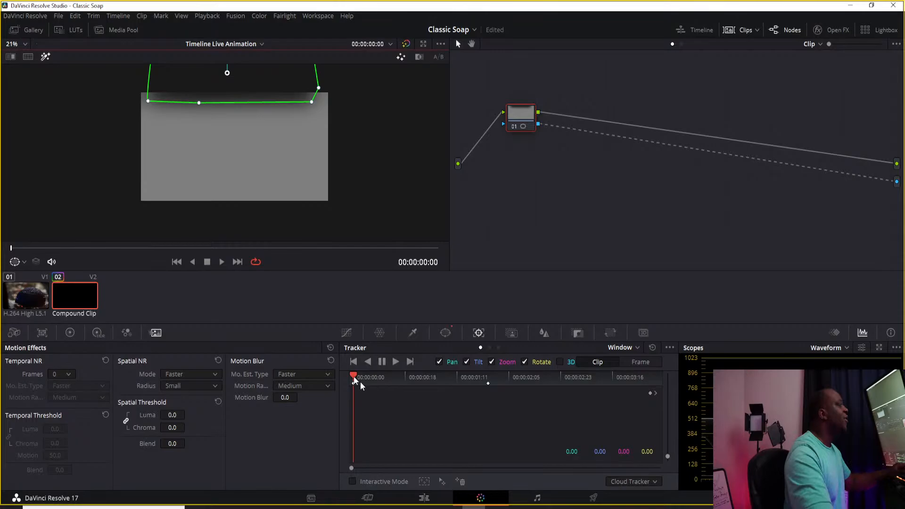
scroll(224, 80, "down", 2)
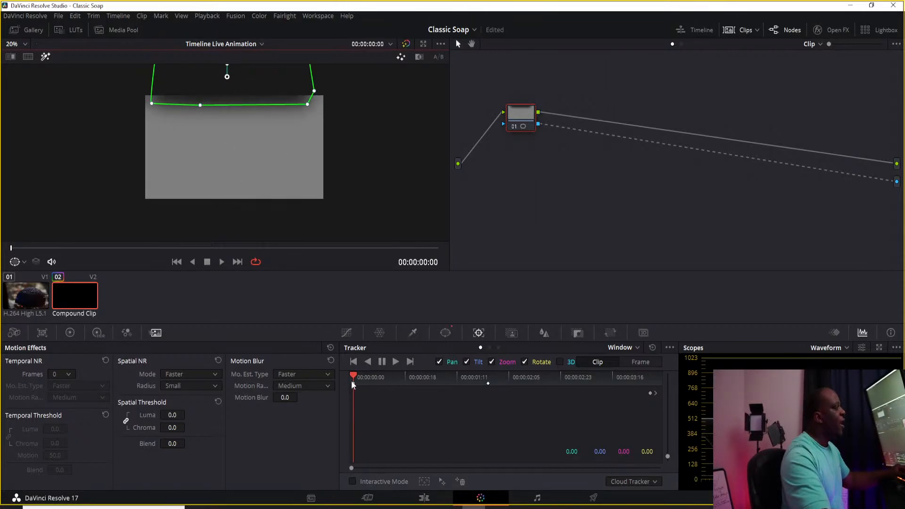
left_click(222, 261)
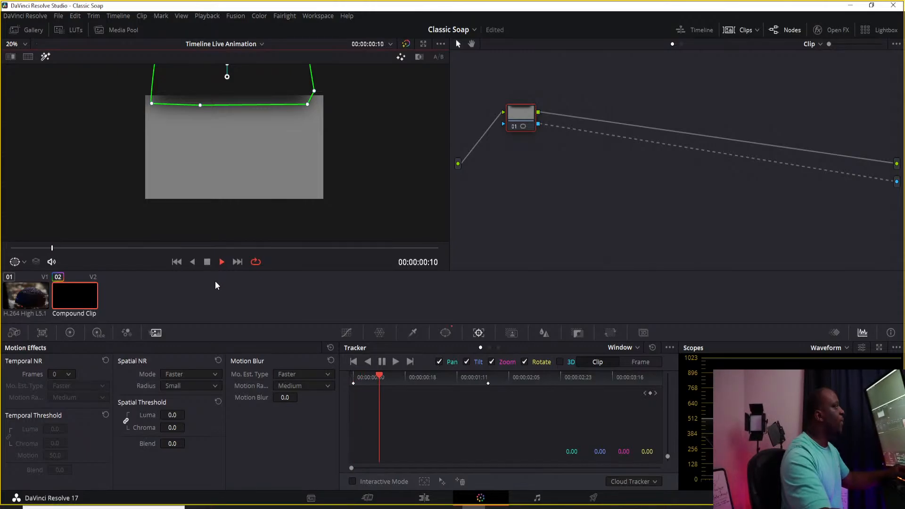
left_click(207, 262)
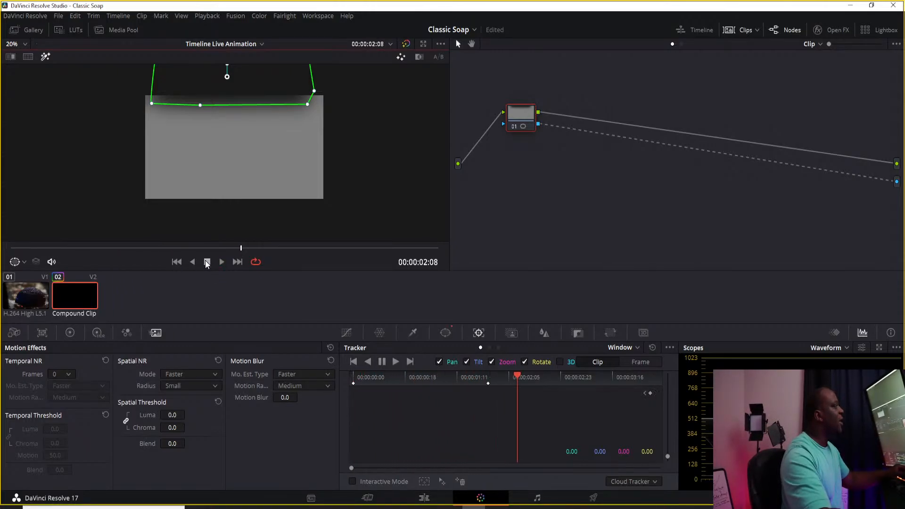
left_click(482, 381)
left_click(489, 381)
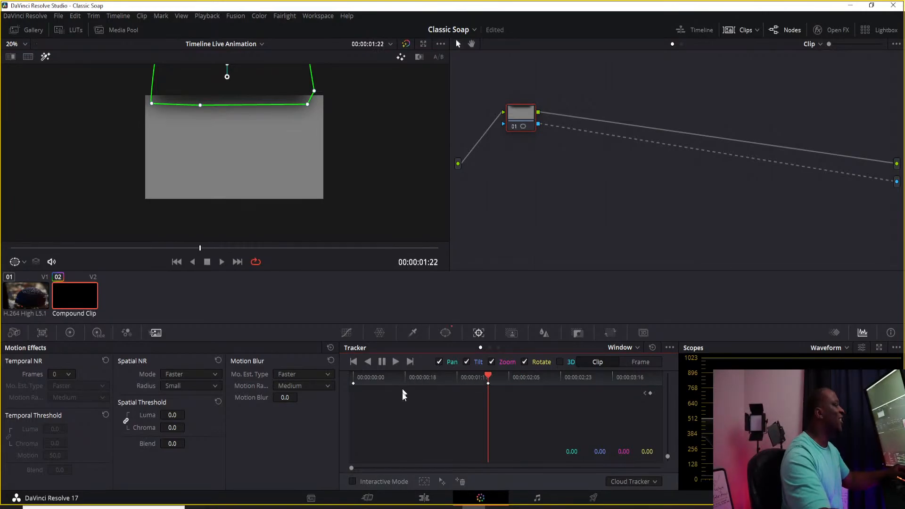
left_click(445, 332)
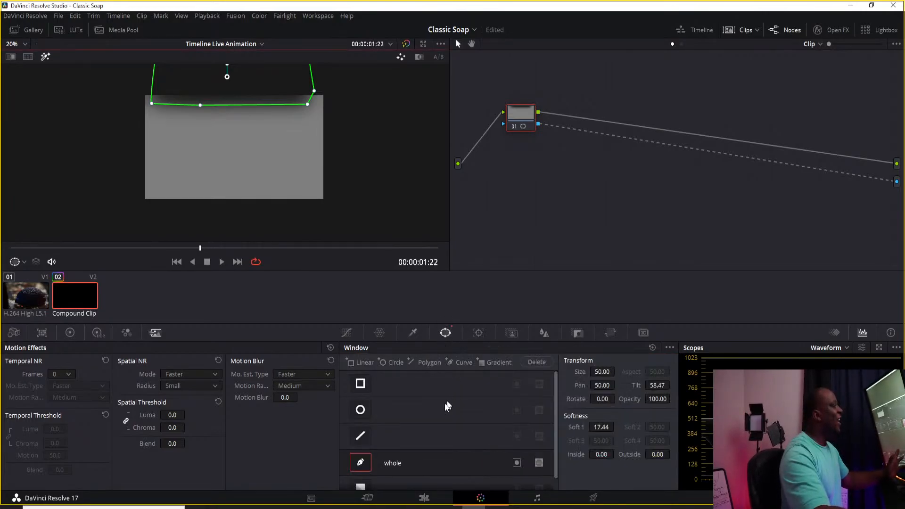
left_click(479, 332)
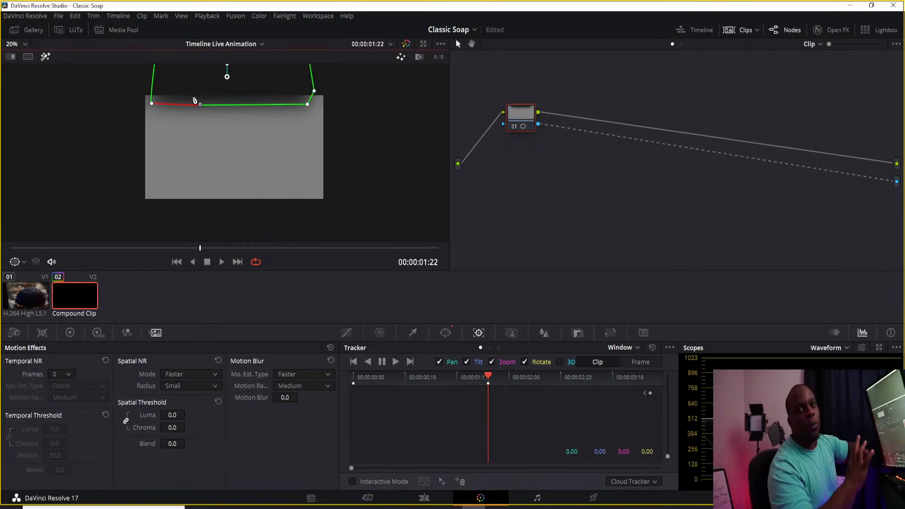
Switch the tracker to Frame mode and undo the window's upward move
left_click(645, 363)
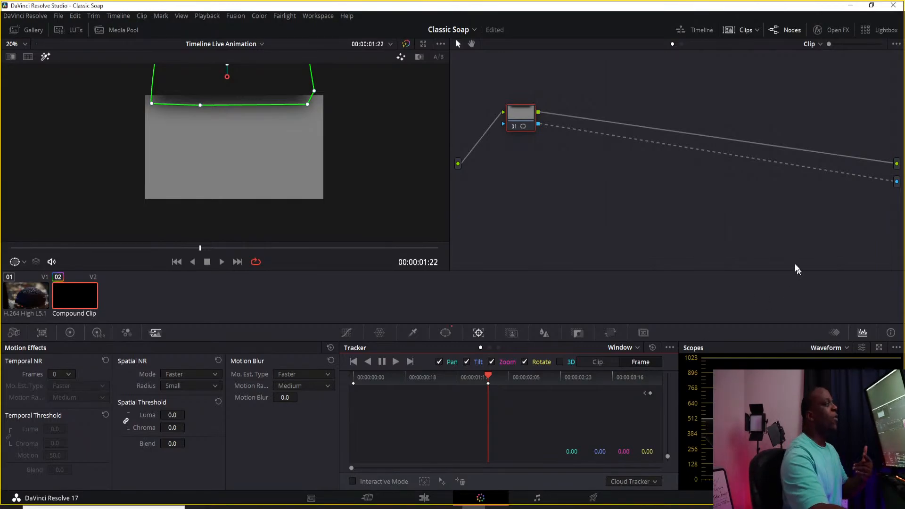
left_click(572, 206)
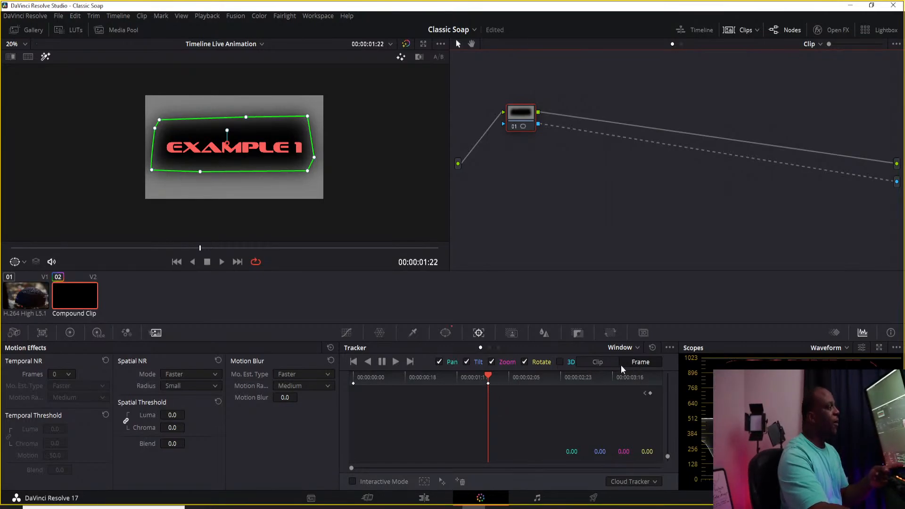
At the clip's first frame, move the window straight up out of the picture by setting its Tilt to 59.90
left_click_drag(486, 381, 321, 385)
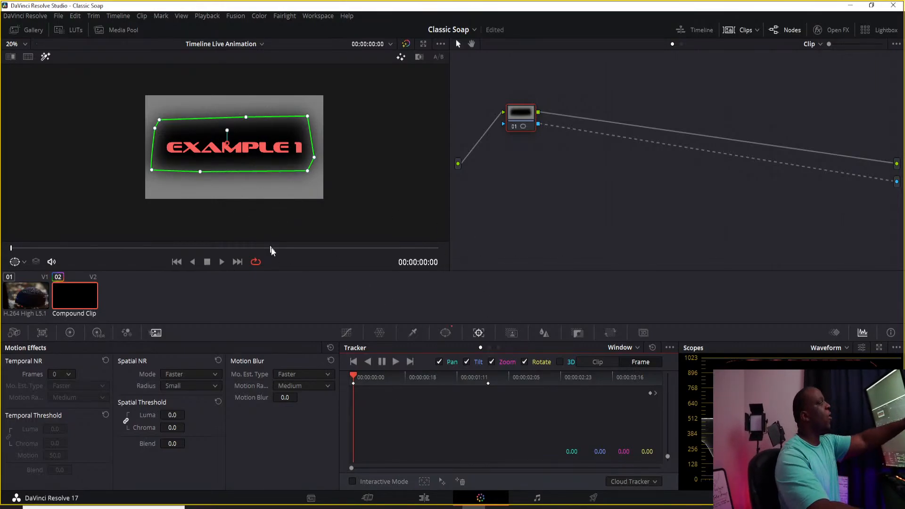
left_click_drag(228, 143, 222, 88)
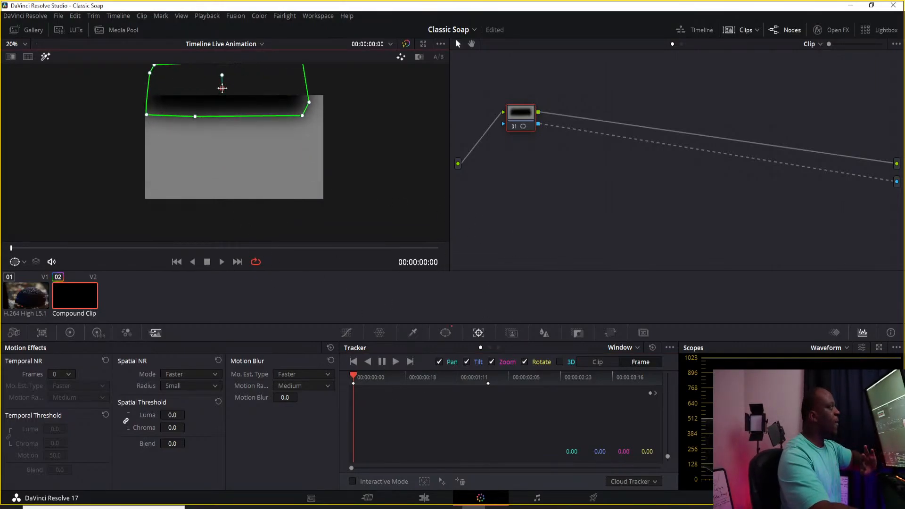
key("ctrl+z")
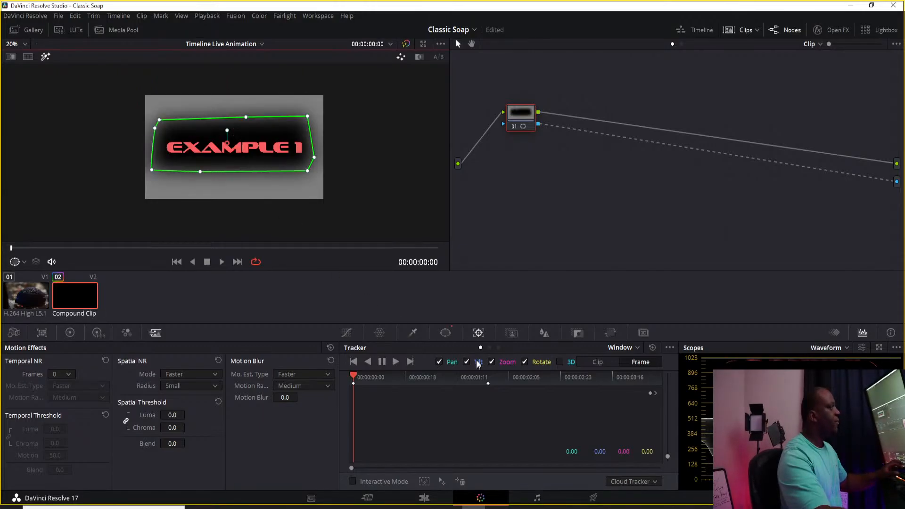
left_click(445, 333)
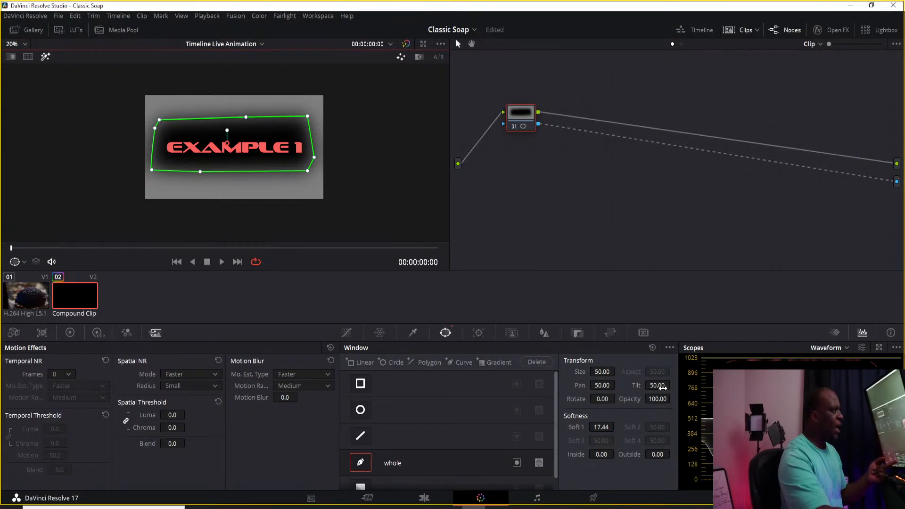
left_click_drag(659, 385, 670, 387)
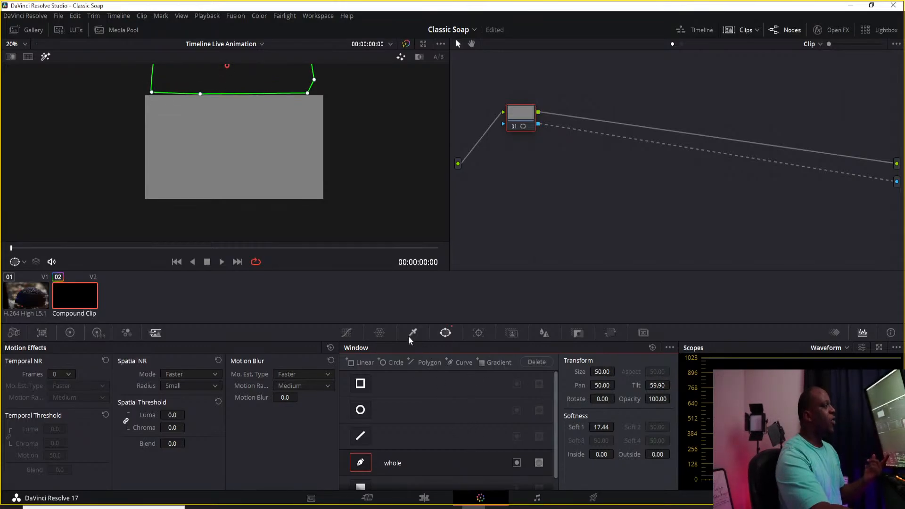
Play the window animation on the Color page, and preview the title over the footage from the start on the Edit page
left_click(221, 265)
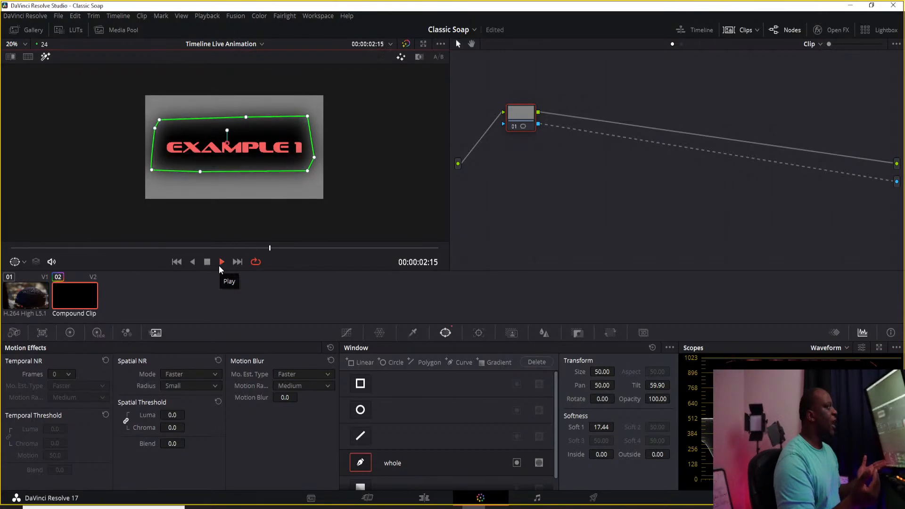
left_click(207, 262)
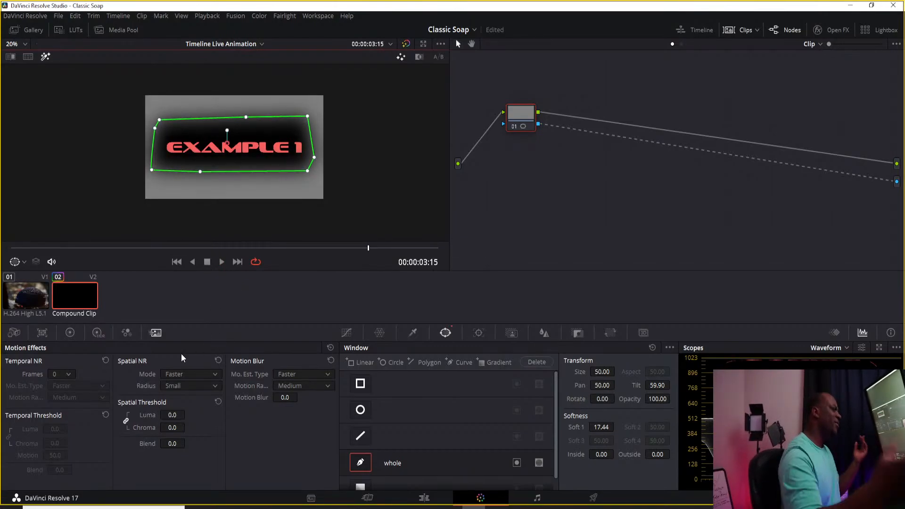
left_click(435, 501)
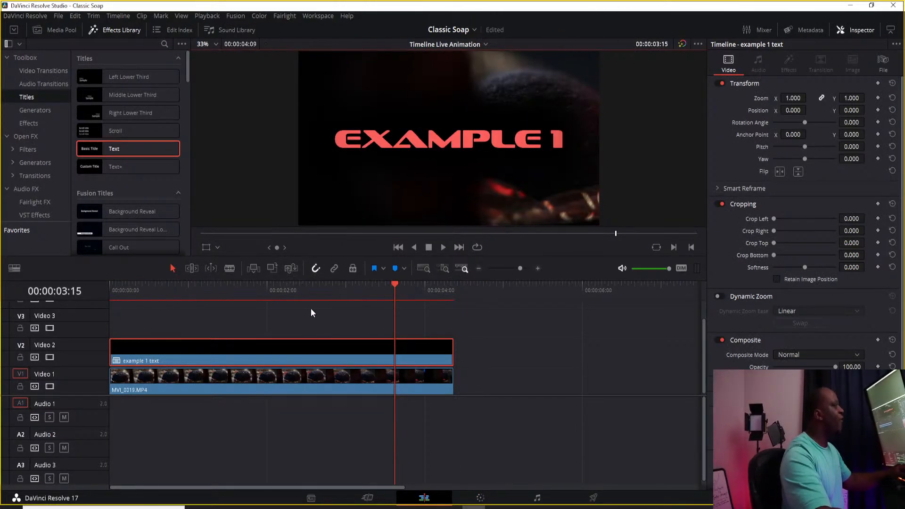
left_click_drag(317, 294, 103, 287)
key("space")
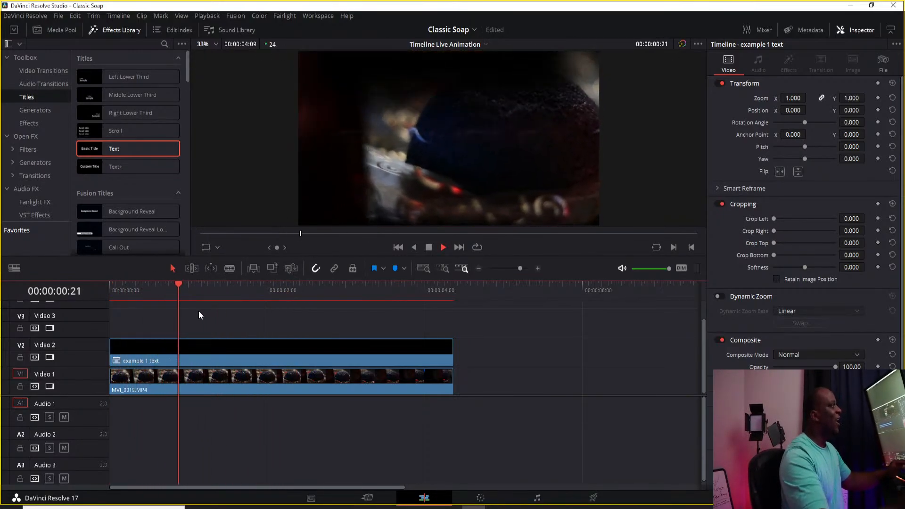
Stop playback, park the playhead at 00:00:02:04, and move the "example 1 text" compound clip from Video 2 up to Video 3
key("space")
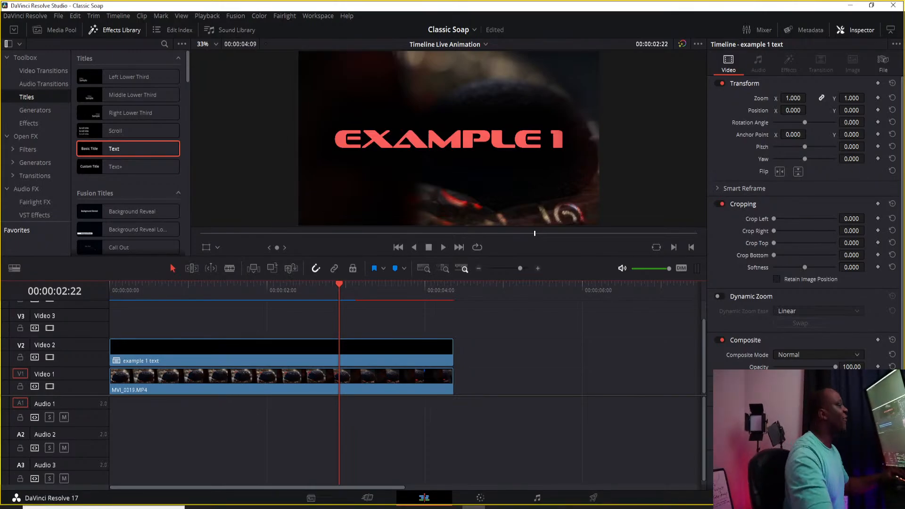
left_click_drag(328, 295, 281, 292)
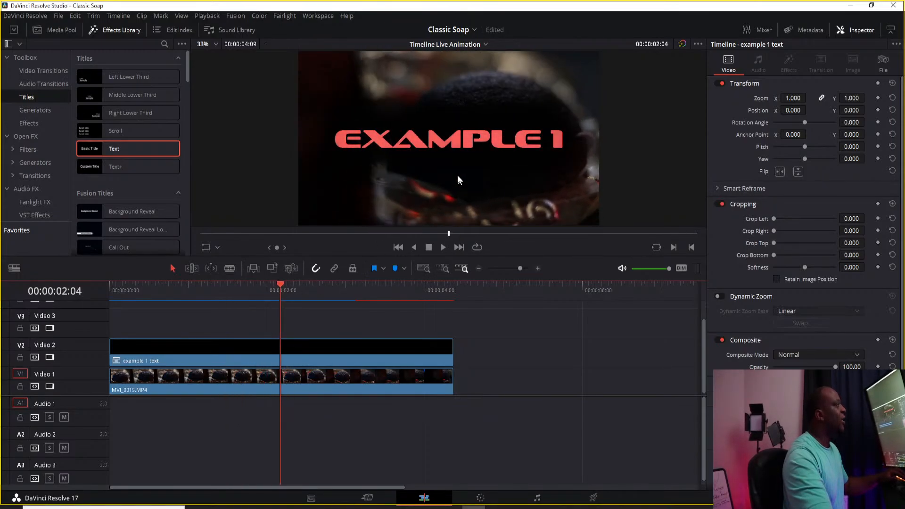
left_click_drag(323, 349, 298, 329)
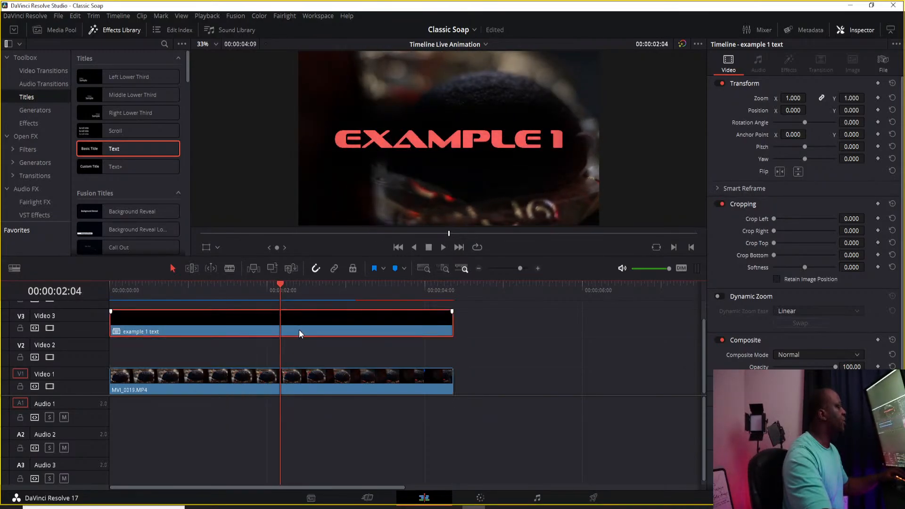
Look through the canon and sony bins for other background footage, previewing MVI_0017.MP4
left_click(55, 30)
scroll(162, 204, "up", 5)
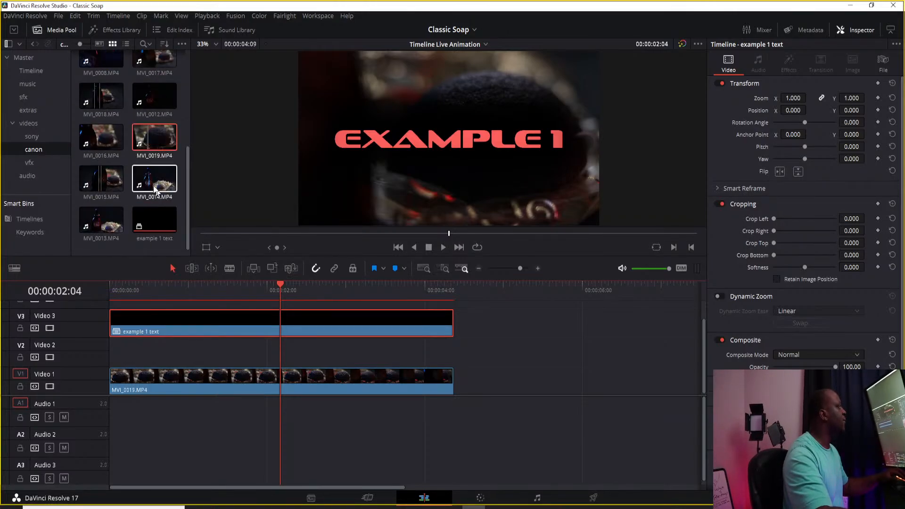
scroll(147, 166, "down", 3)
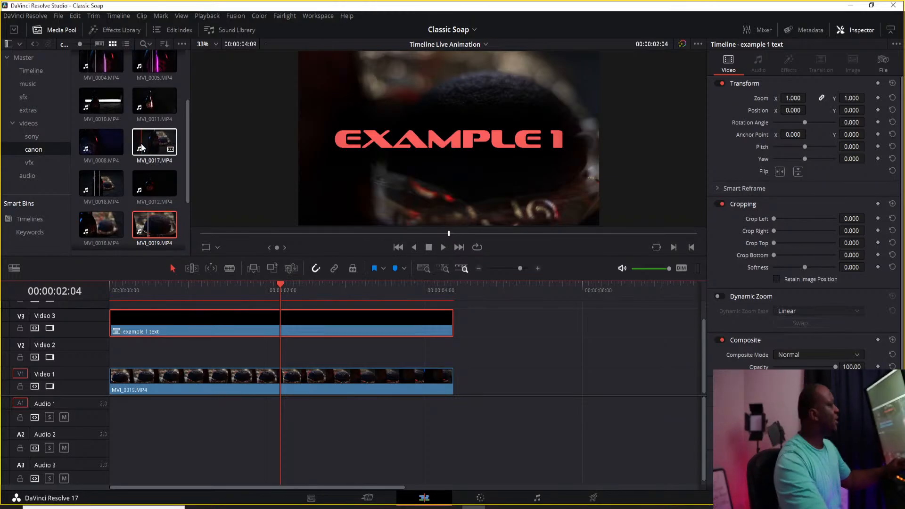
left_click(152, 141)
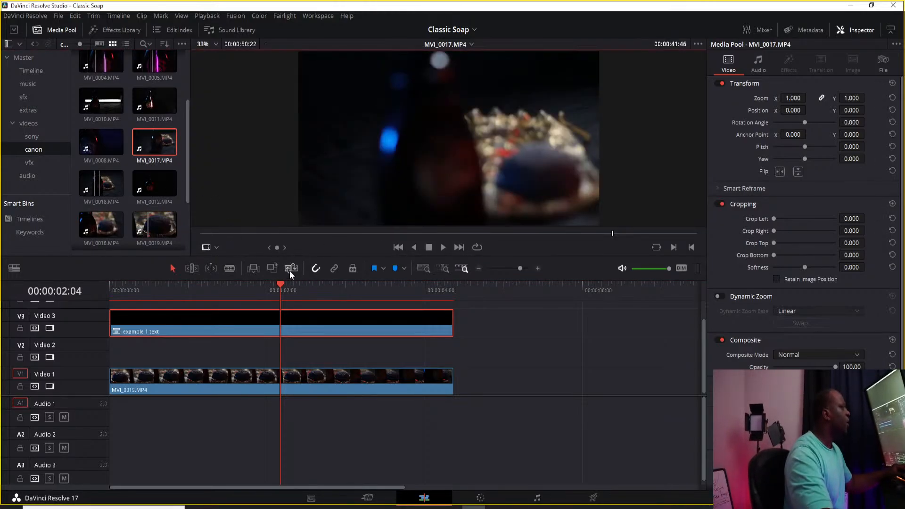
left_click_drag(277, 235, 455, 234)
left_click(49, 137)
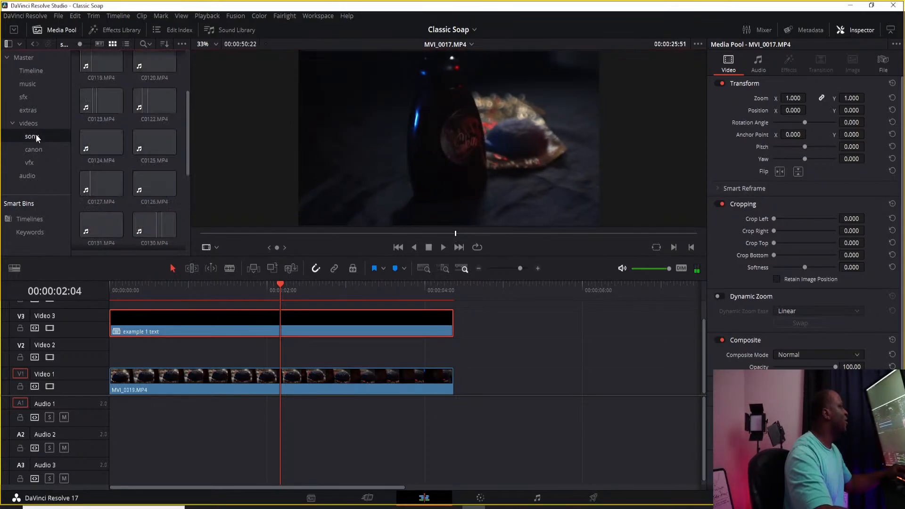
scroll(122, 174, "down", 2)
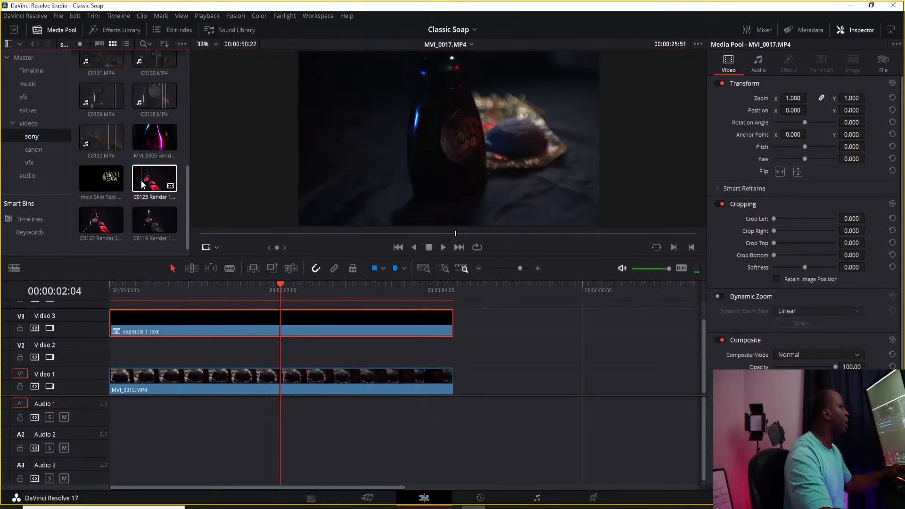
scroll(142, 183, "up", 4)
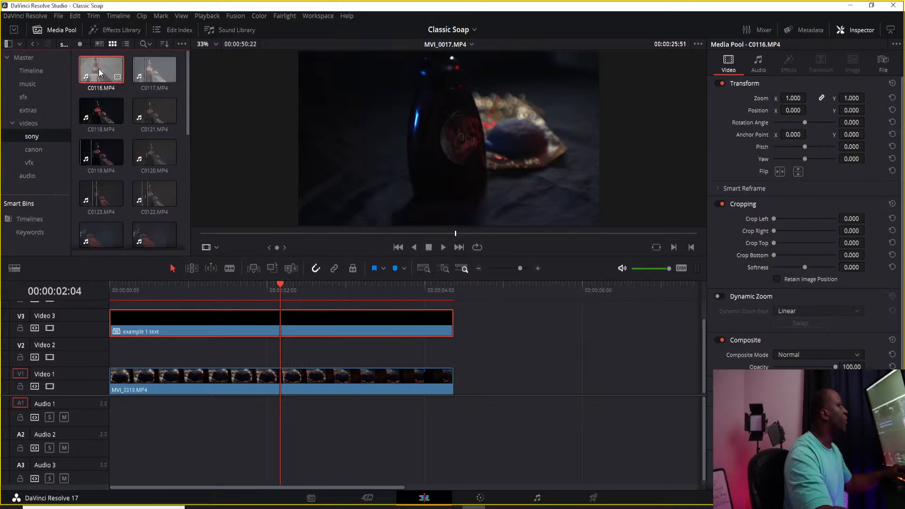
Mark a range of C0116.MP4 starting at 10:36:33:37 and place it on Video 2 under the title, matching the title's length
left_click(102, 71)
left_click(370, 252)
left_click(263, 241)
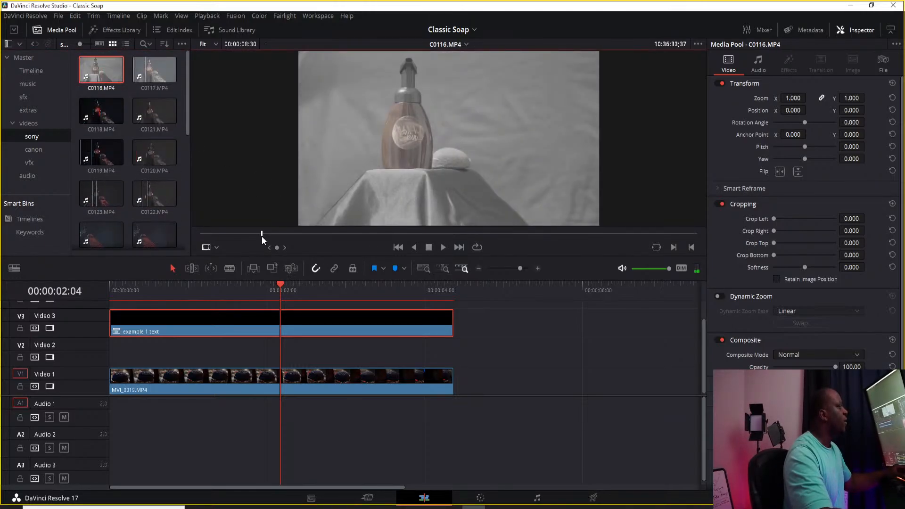
key("i")
key("space")
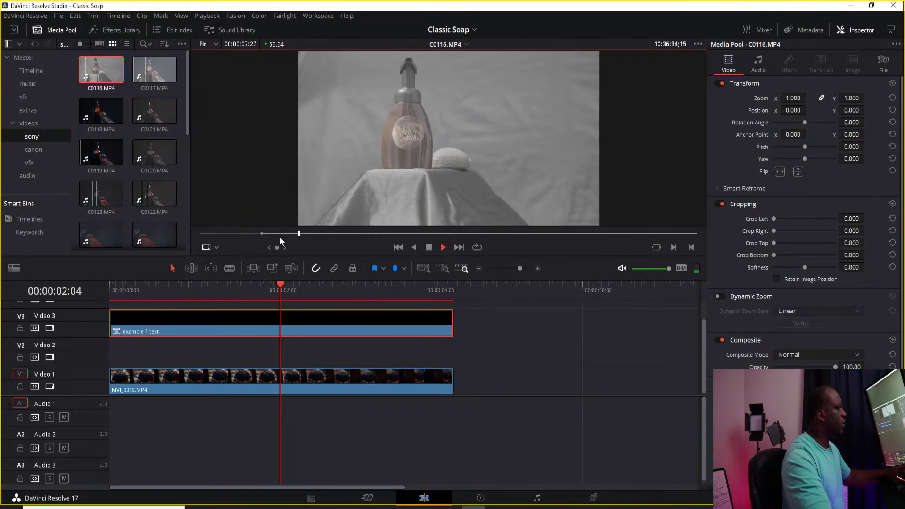
key("o")
mouse_move(334, 215)
left_click_drag(442, 215, 445, 296)
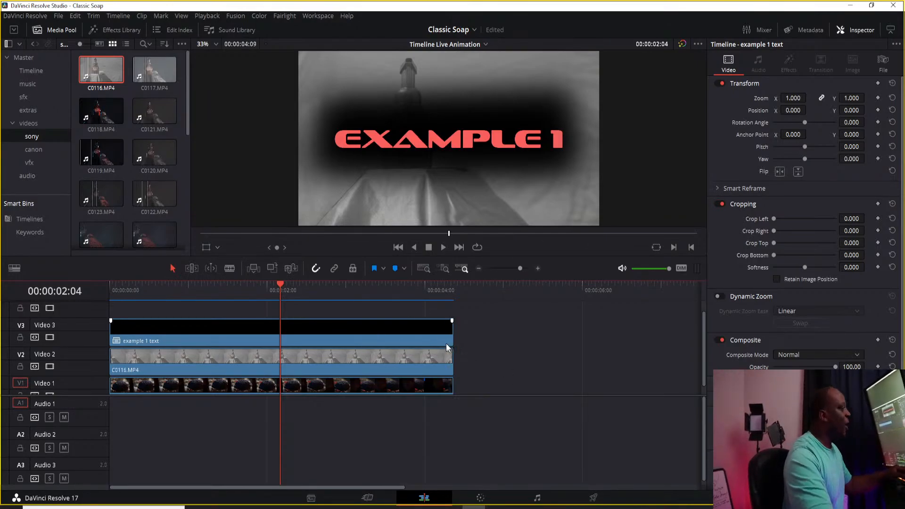
On the Color page, key the black out of the compound clip by setting the Qualifier's Luminance Low to 53.0
left_click_drag(283, 289, 313, 309)
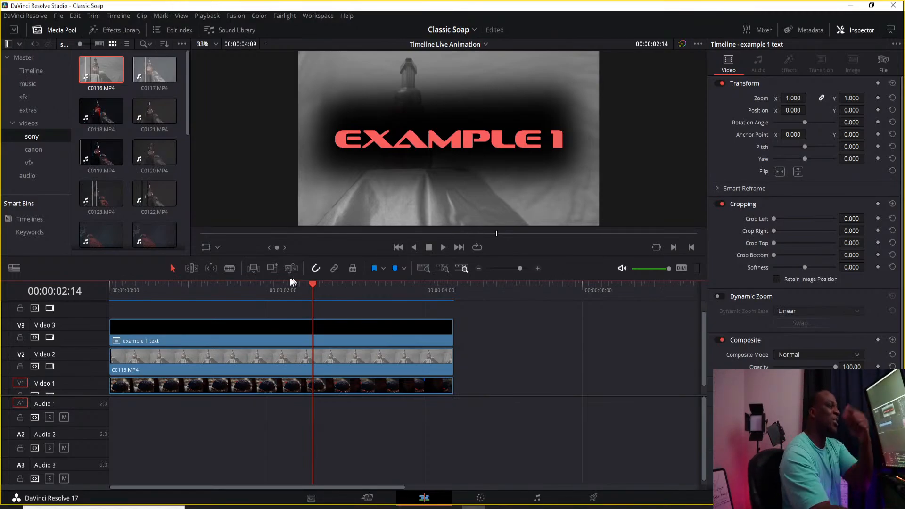
left_click(470, 499)
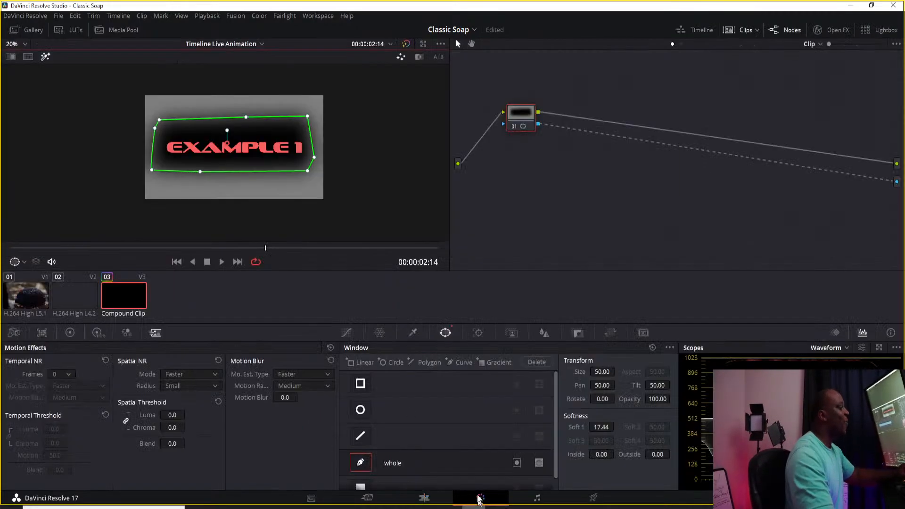
left_click(418, 336)
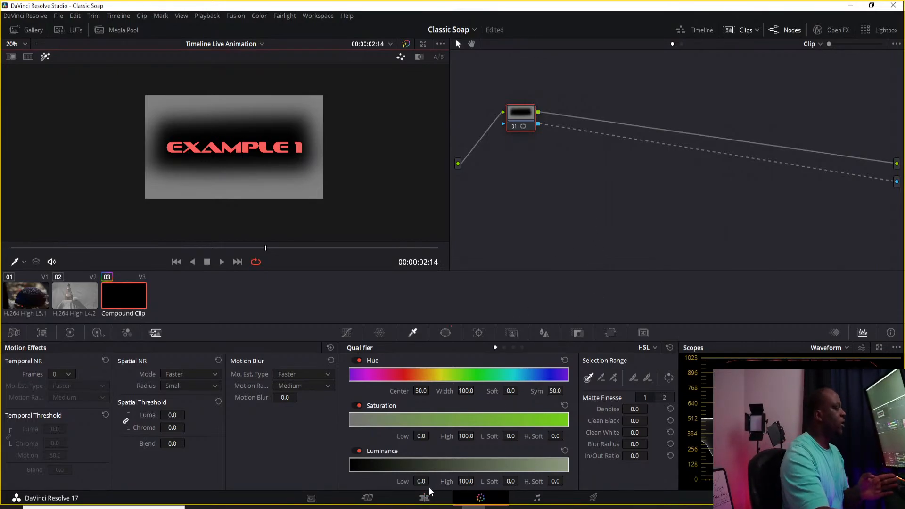
left_click_drag(421, 482, 432, 481)
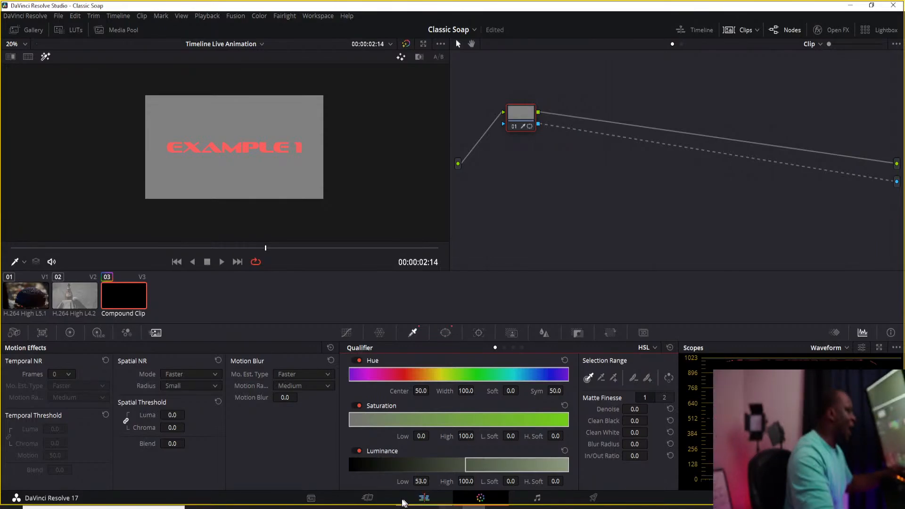
Return to the Edit page and play the keyed title reveal over the footage from the start twice
left_click(428, 502)
left_click_drag(186, 290, 109, 294)
key("space")
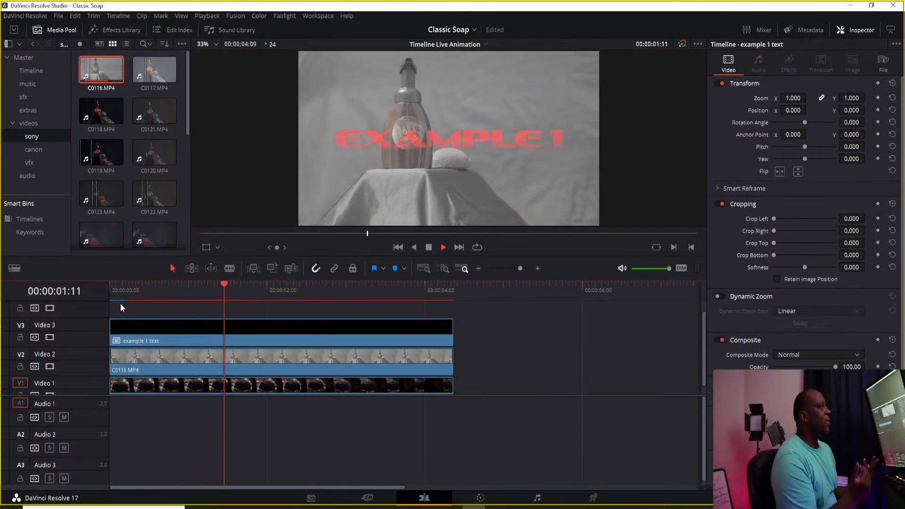
key("space")
left_click_drag(166, 292, 90, 317)
key("space")
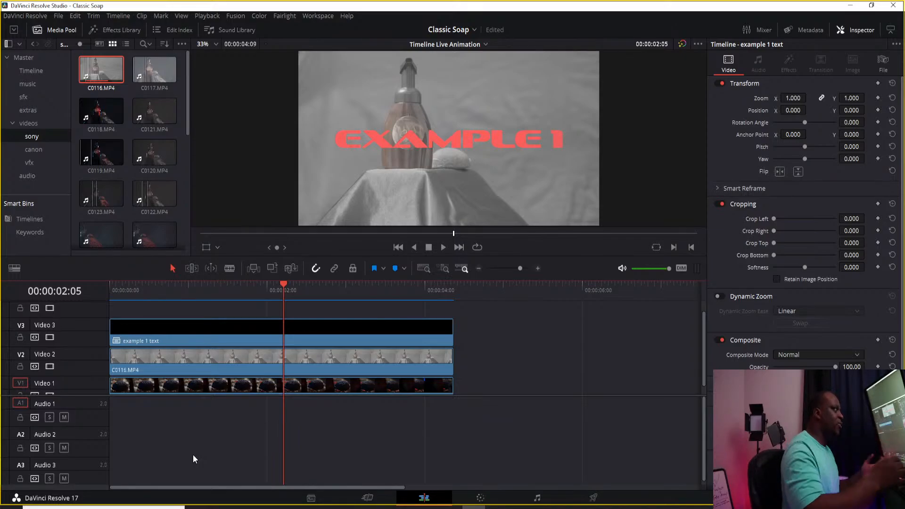
Move the "example 1 text" clip along Video 3 to about the 12-second mark, clear of the footage
left_click(351, 336)
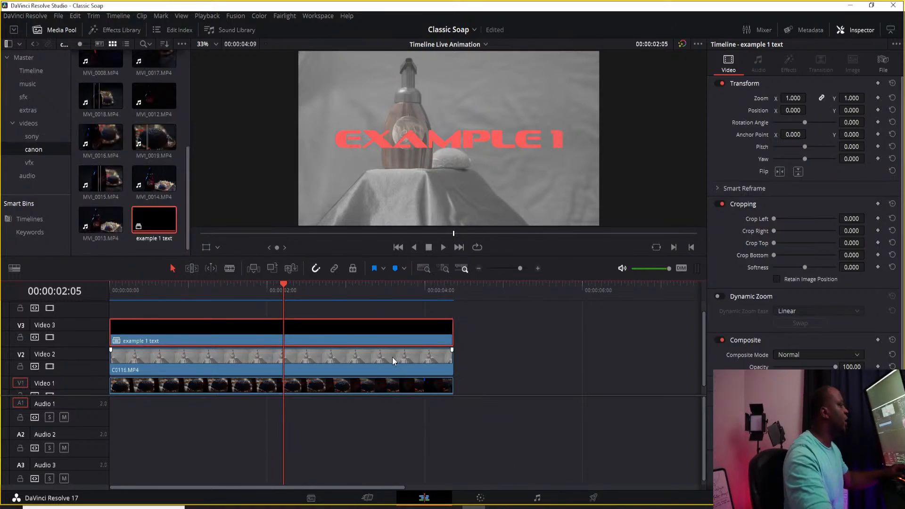
left_click_drag(362, 337, 648, 336)
left_click_drag(457, 336, 677, 336)
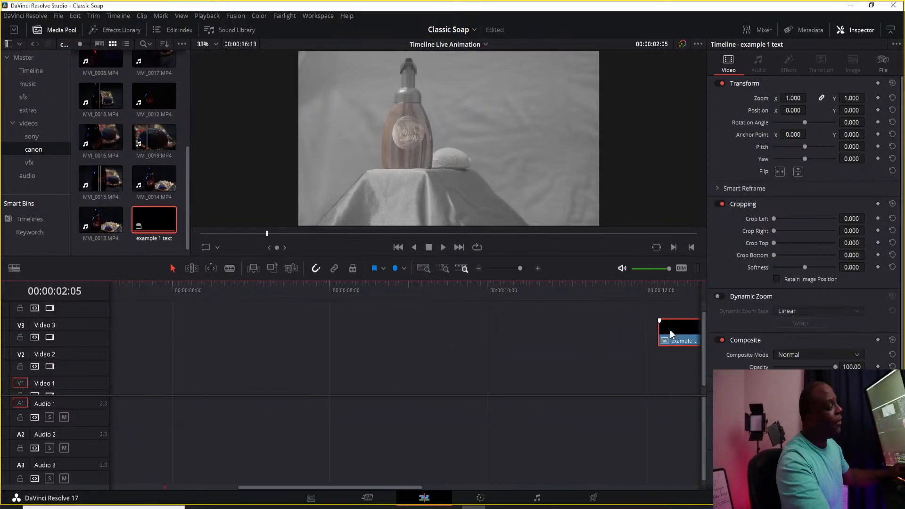
left_click_drag(302, 488, 77, 473)
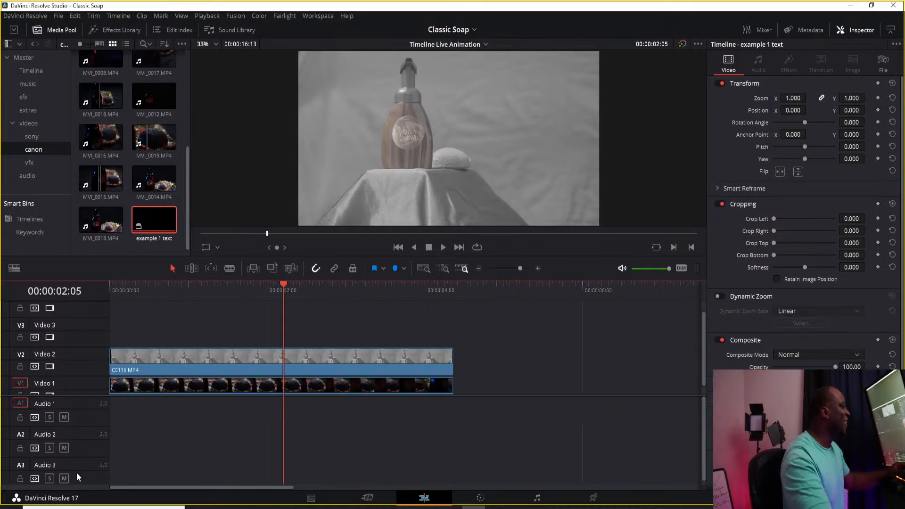
Play the opening of the footage without the title and return the playhead to the first frame
left_click_drag(192, 284, 107, 287)
key("space")
key("space")
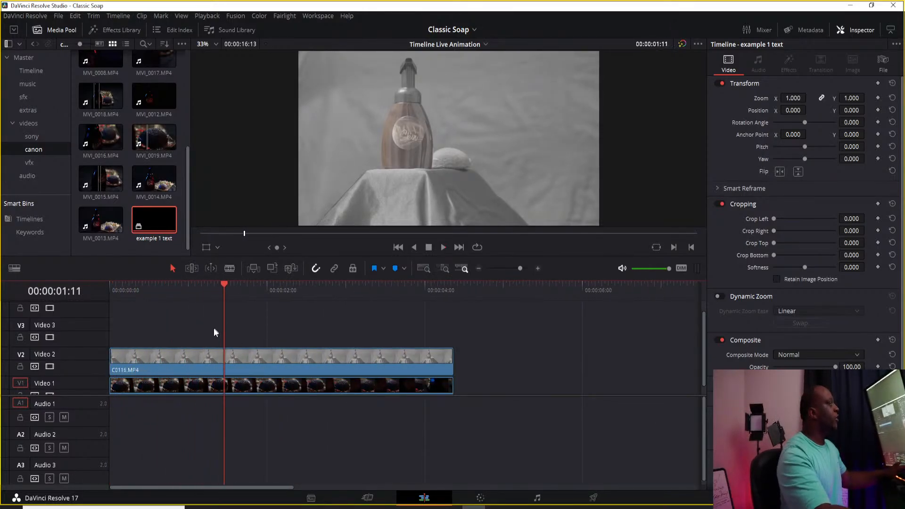
key("Home")
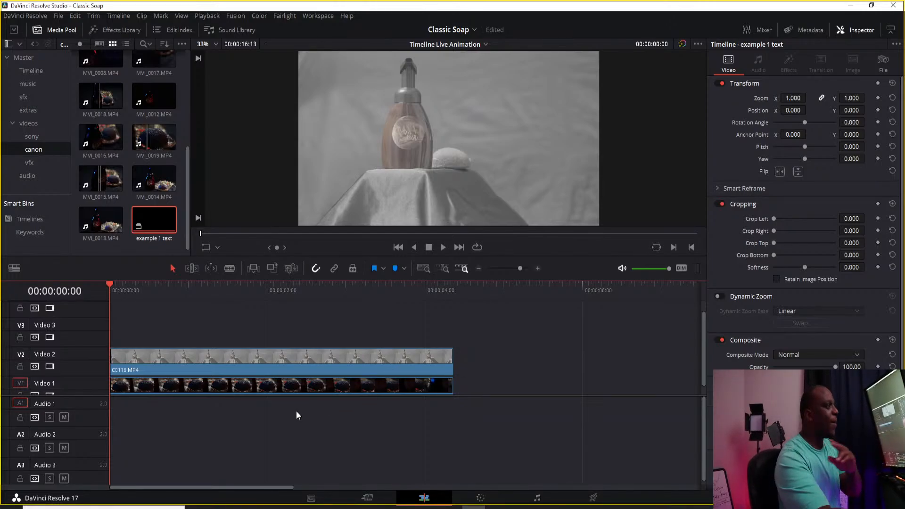
Add a Solid Color generator at the start of Video 3 and trim its end to match the C0116.MP4 clip
left_click(128, 30)
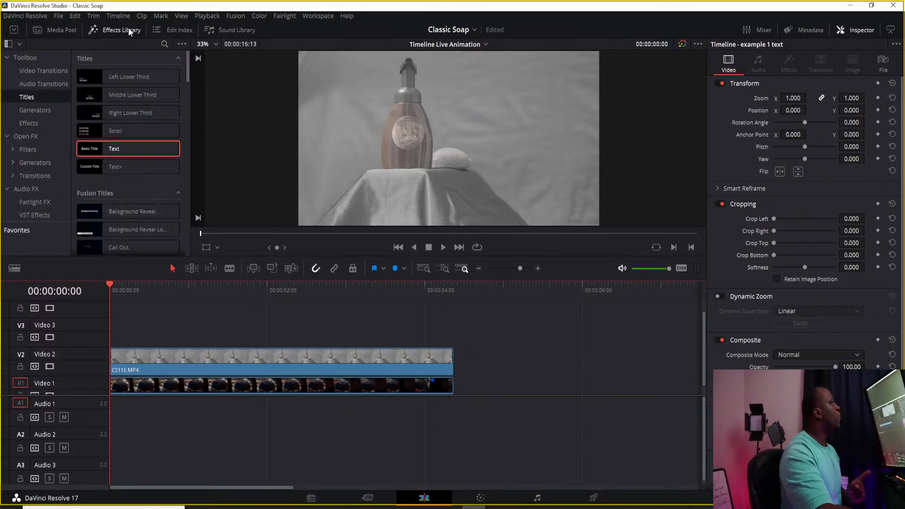
left_click(35, 109)
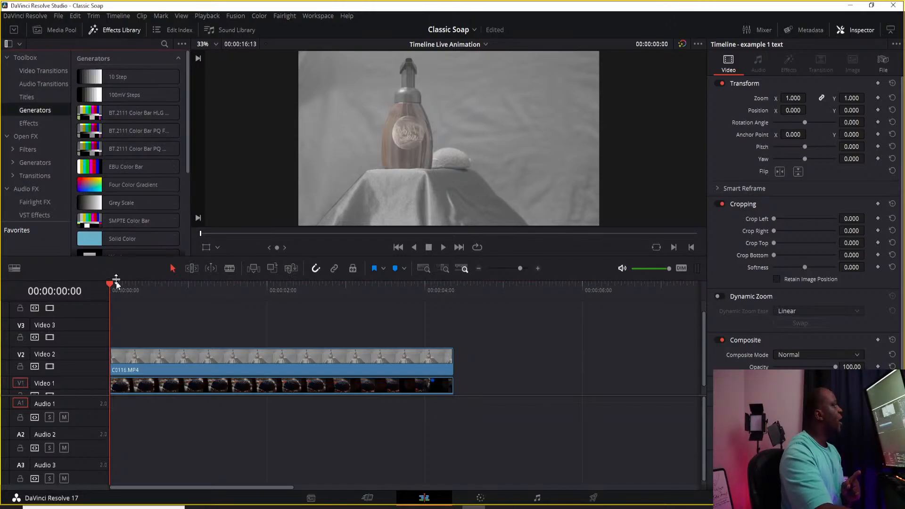
scroll(120, 222, "down", 2)
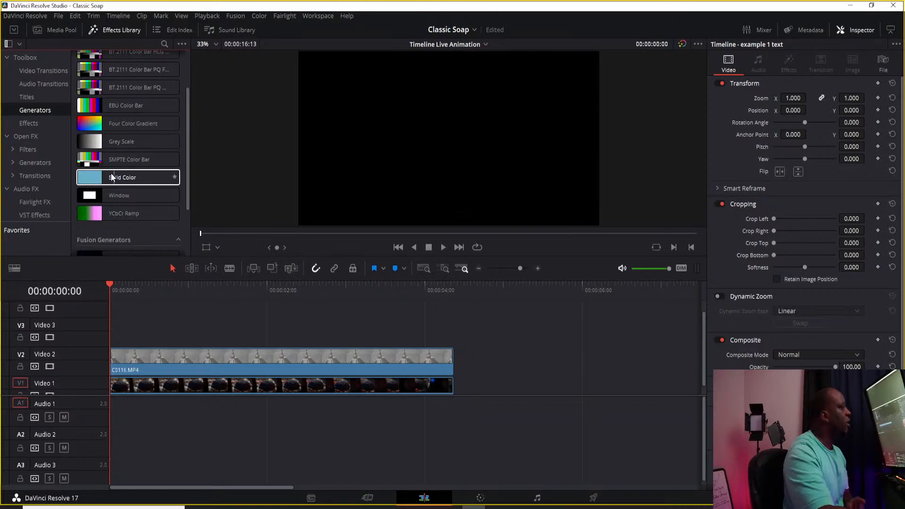
left_click_drag(115, 179, 110, 350)
left_click_drag(499, 340, 453, 340)
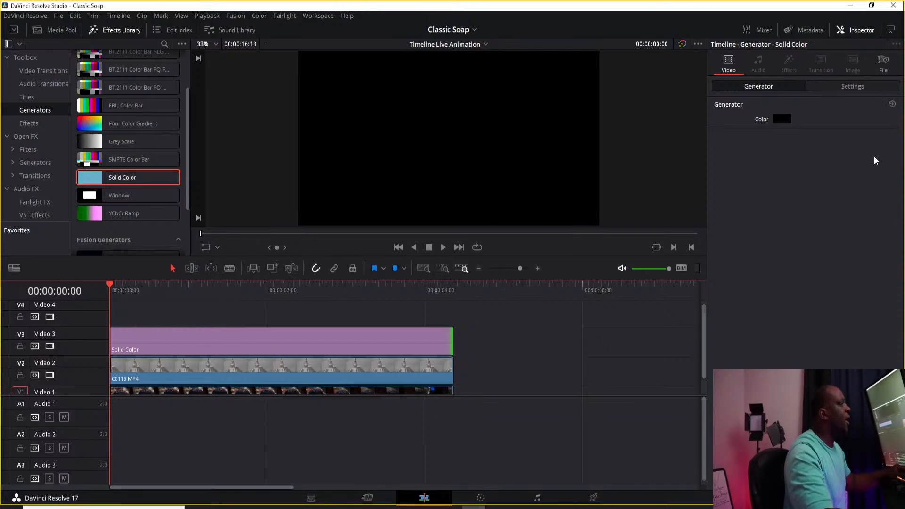
Set the Solid Color generator's color to white (#ffffff)
left_click(782, 119)
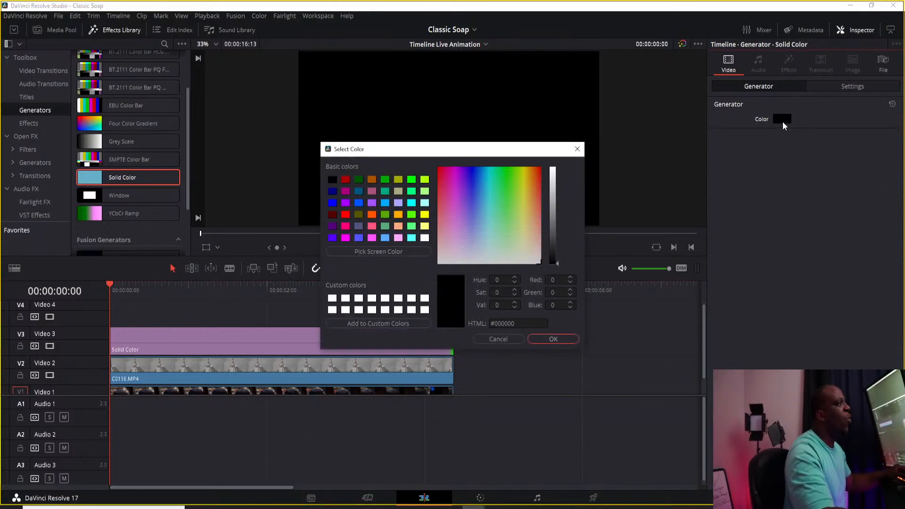
left_click(333, 298)
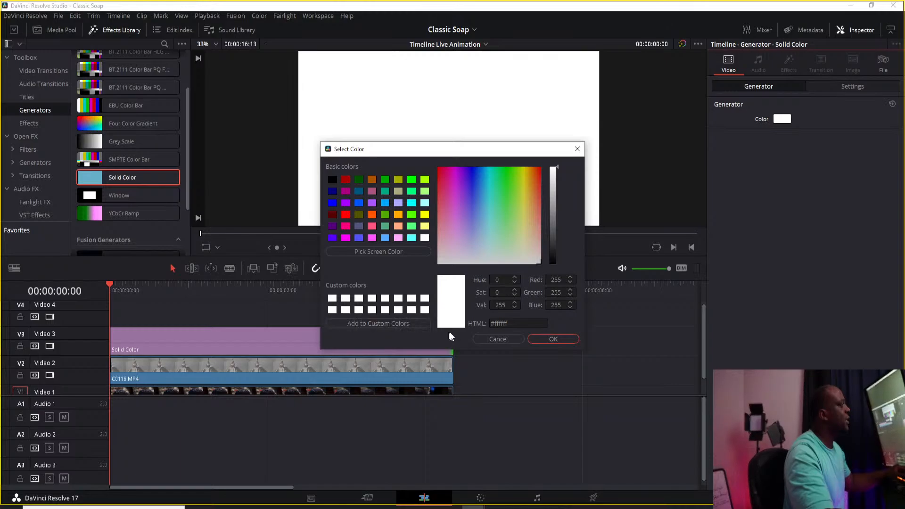
left_click(556, 341)
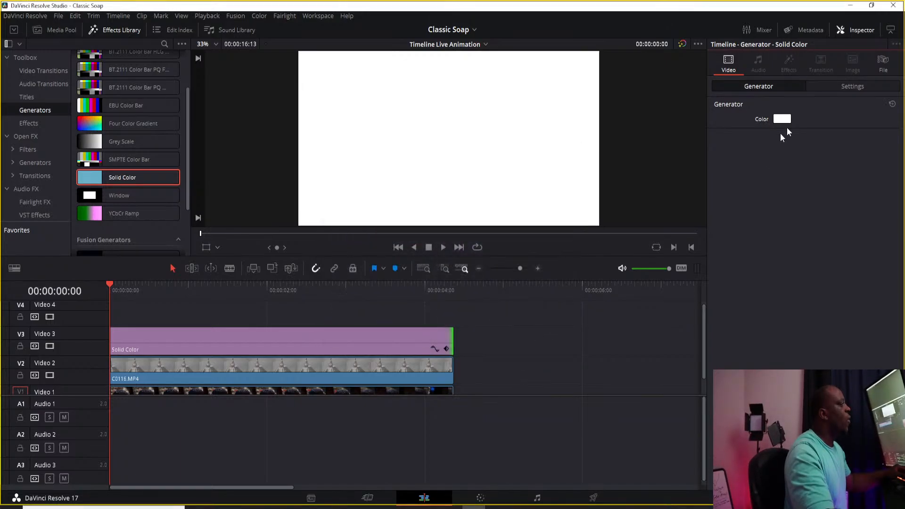
Crop the white solid to a low horizontal bar with Crop Top 939.800 and Crop Bottom 16.500
left_click(847, 86)
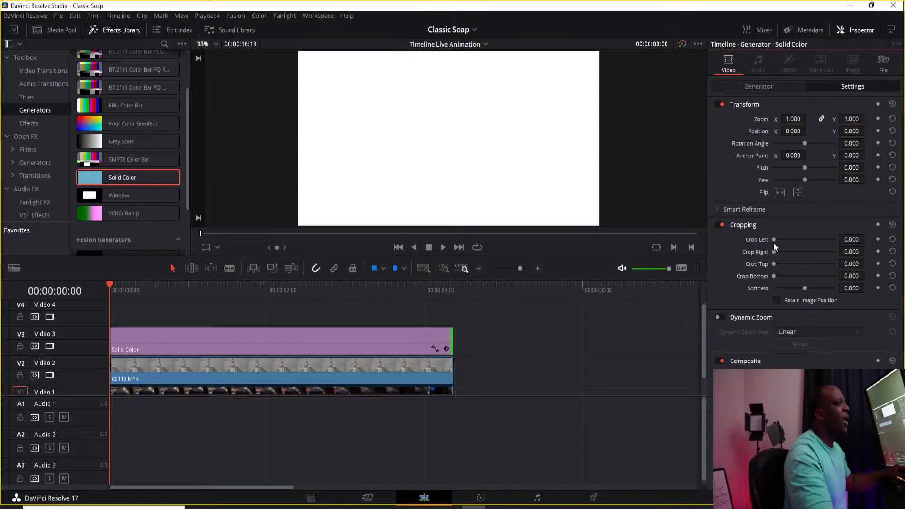
left_click_drag(774, 264, 828, 272)
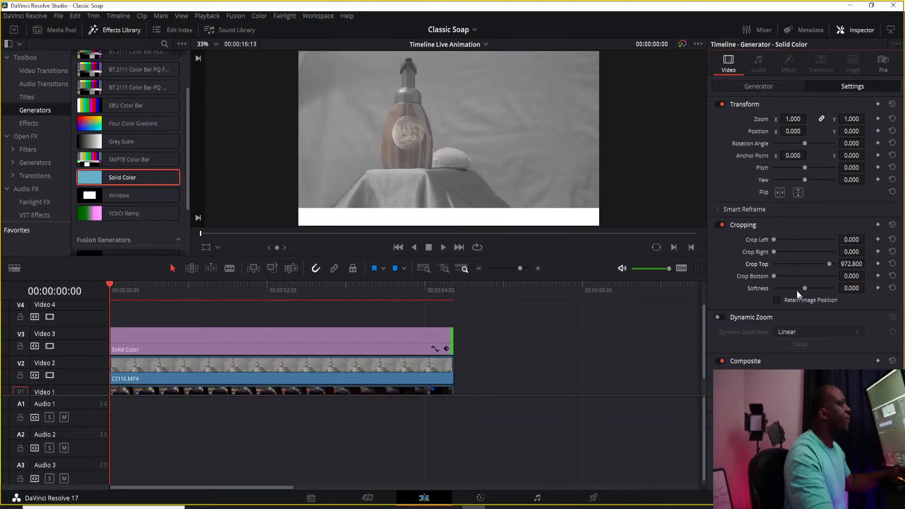
left_click_drag(774, 275, 774, 276)
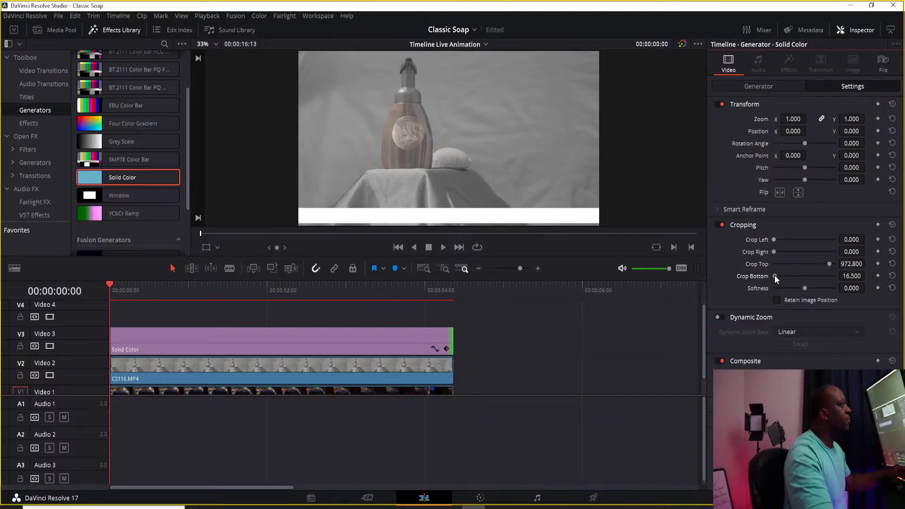
left_click_drag(829, 264, 827, 264)
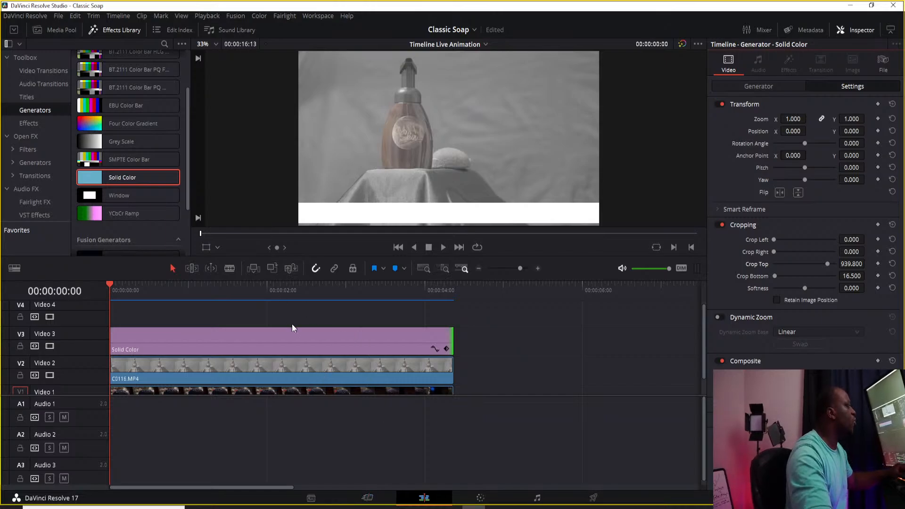
Play the opening of the timeline to review the white bar over the footage
left_click_drag(483, 311, 369, 364)
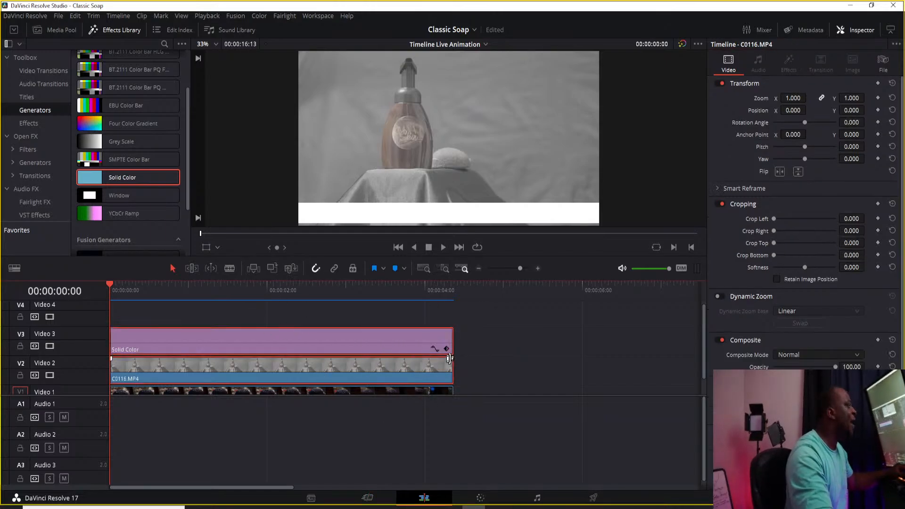
left_click(501, 348)
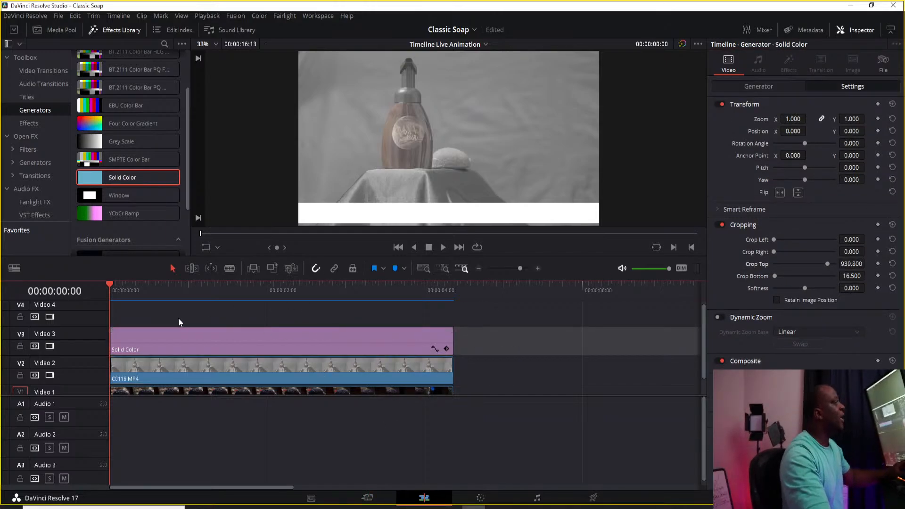
left_click(165, 311)
key("space")
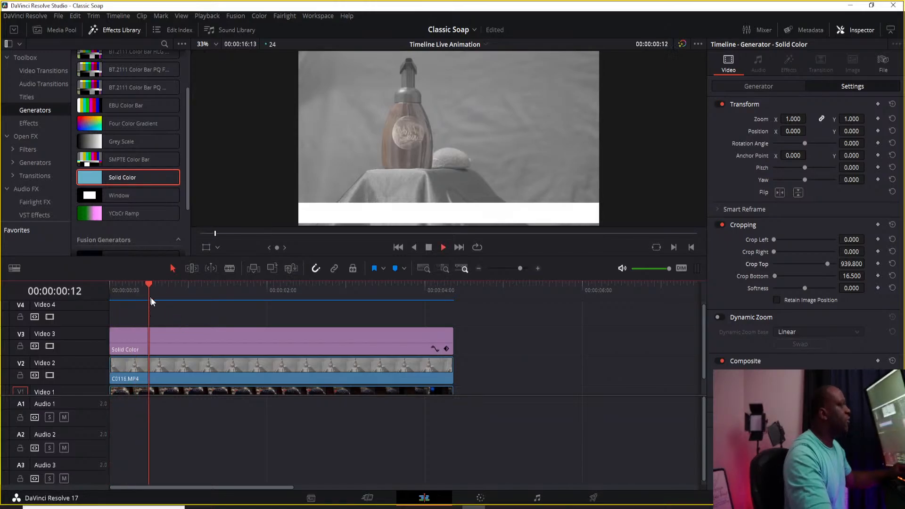
Convert the Solid Color clip on Video 3 into a compound clip named "white title 2"
left_click(224, 339)
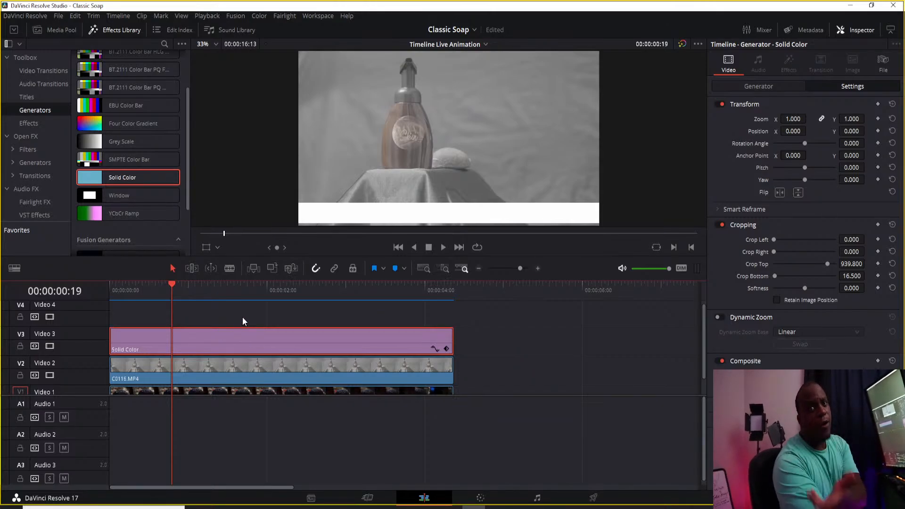
right_click(278, 341)
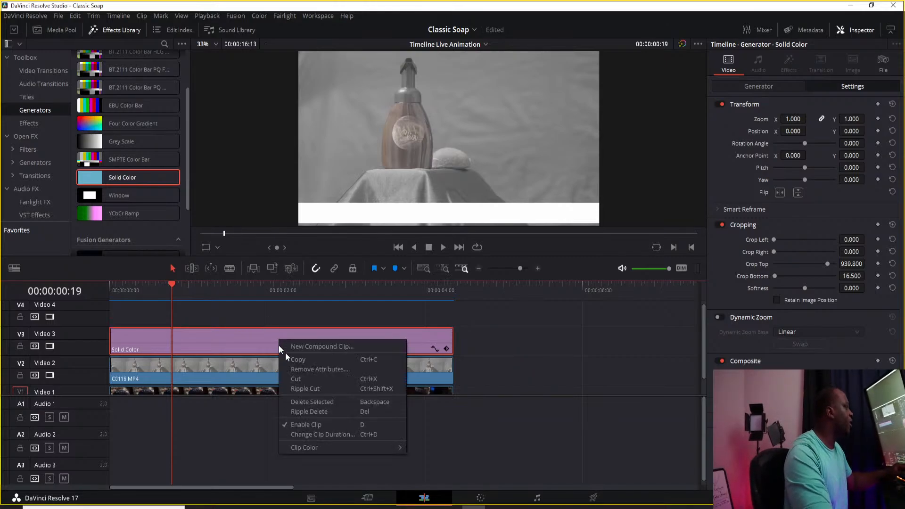
left_click(319, 346)
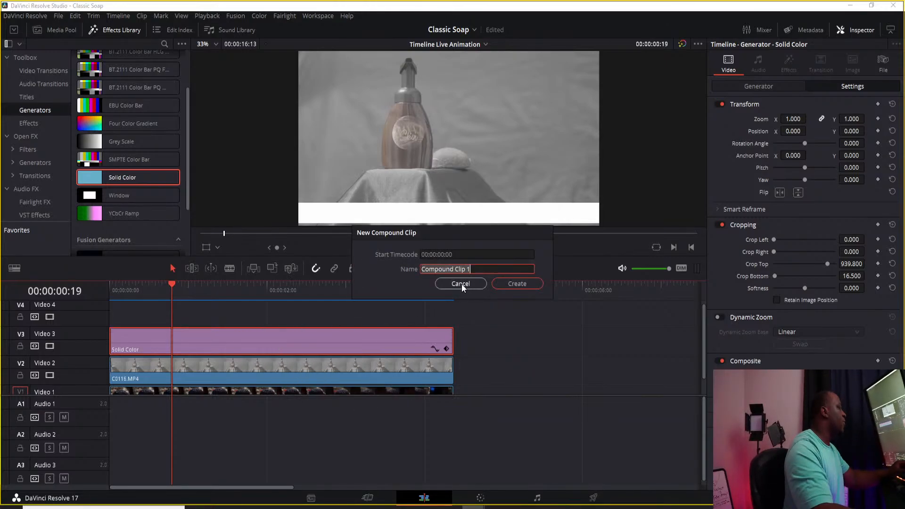
type("white")
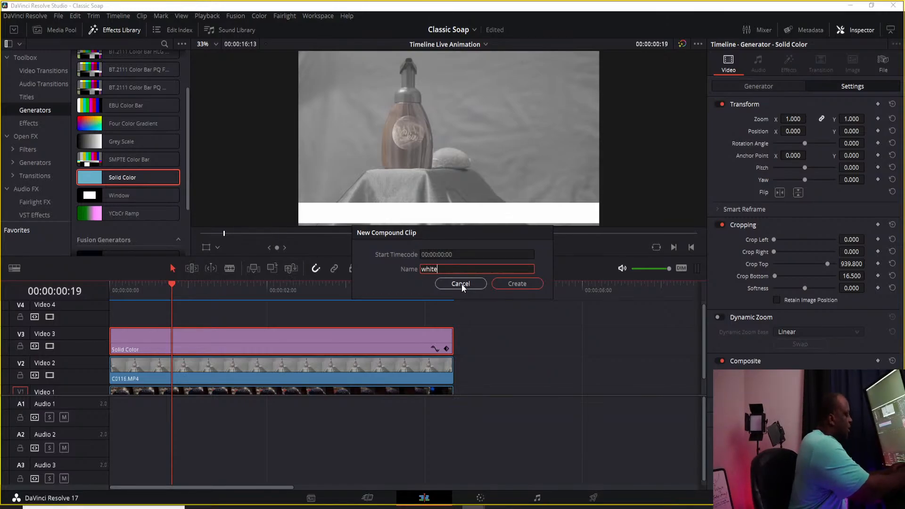
type(" title")
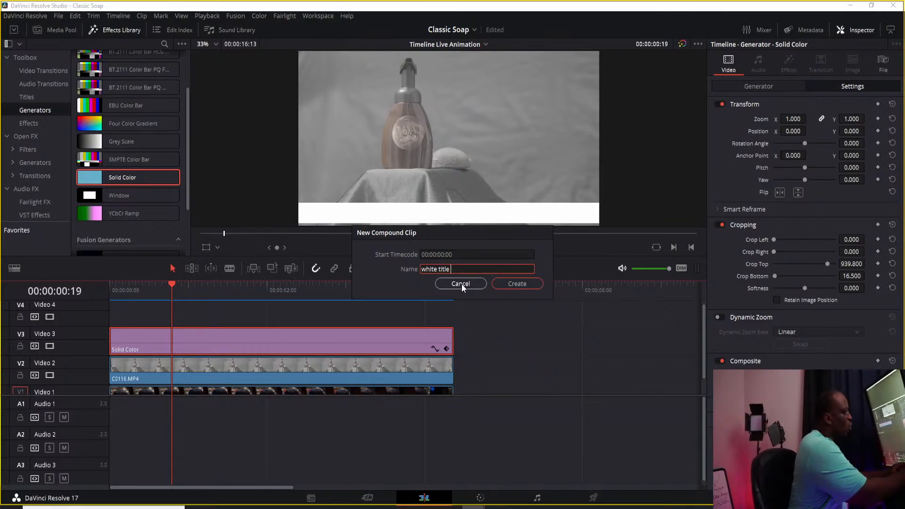
type(" 2")
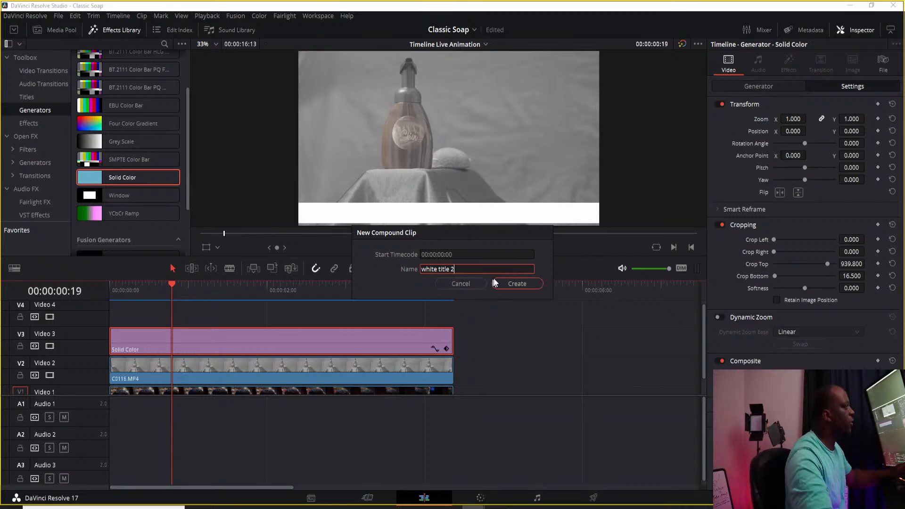
left_click(535, 285)
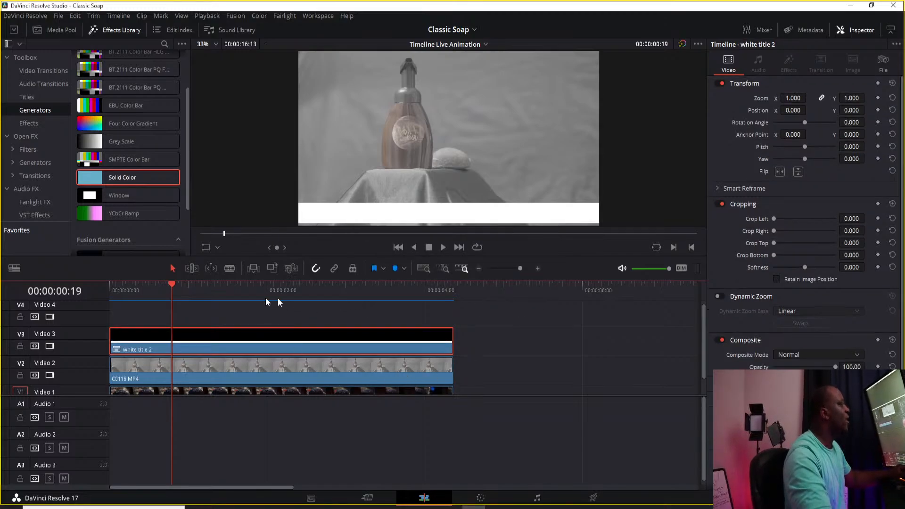
On the Color page, add an alpha output for the compound clip, connect node 01's key output to it, and check the Edit page
left_click(481, 498)
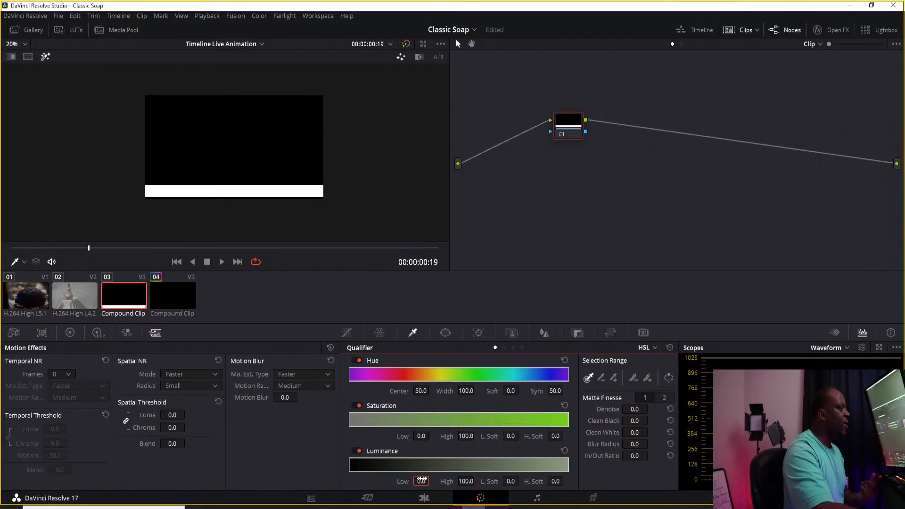
mouse_move(418, 483)
left_mouse_down()
mouse_move(432, 482)
mouse_move(417, 482)
left_mouse_up()
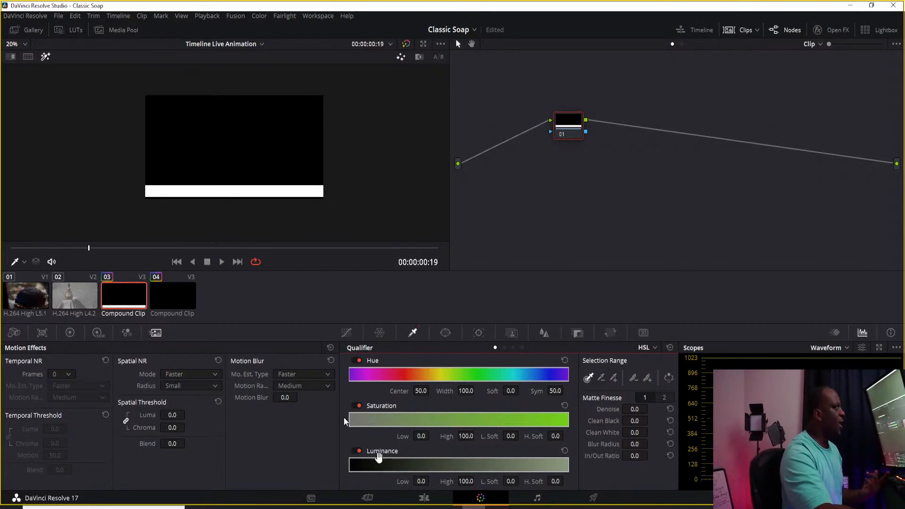
left_click(45, 58)
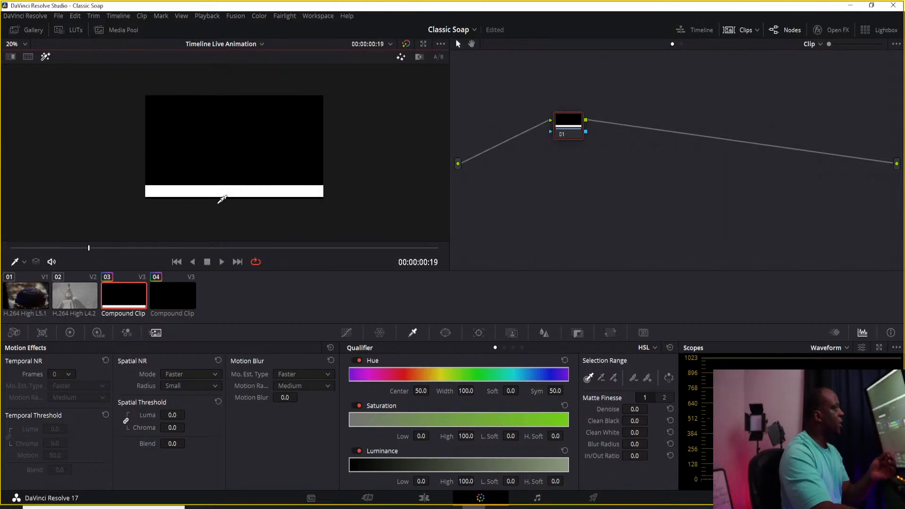
right_click(626, 171)
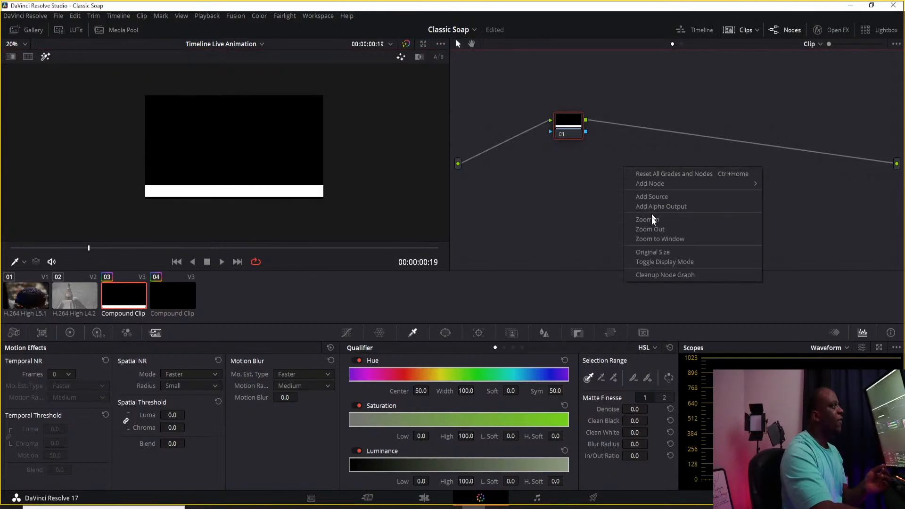
left_click(666, 206)
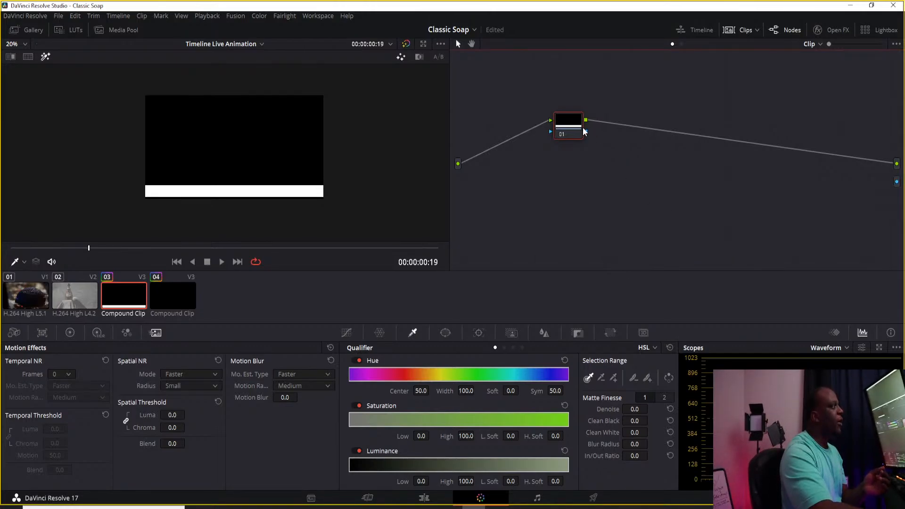
left_click_drag(586, 131, 897, 183)
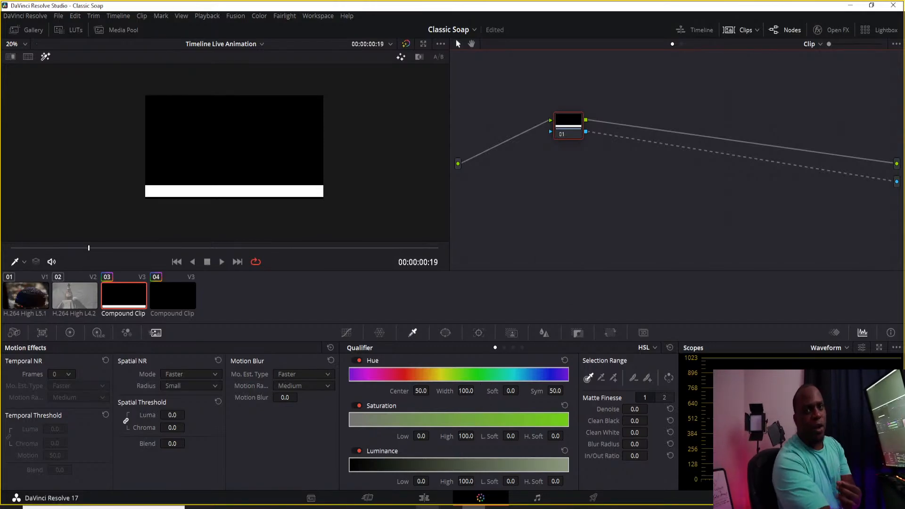
left_click(424, 498)
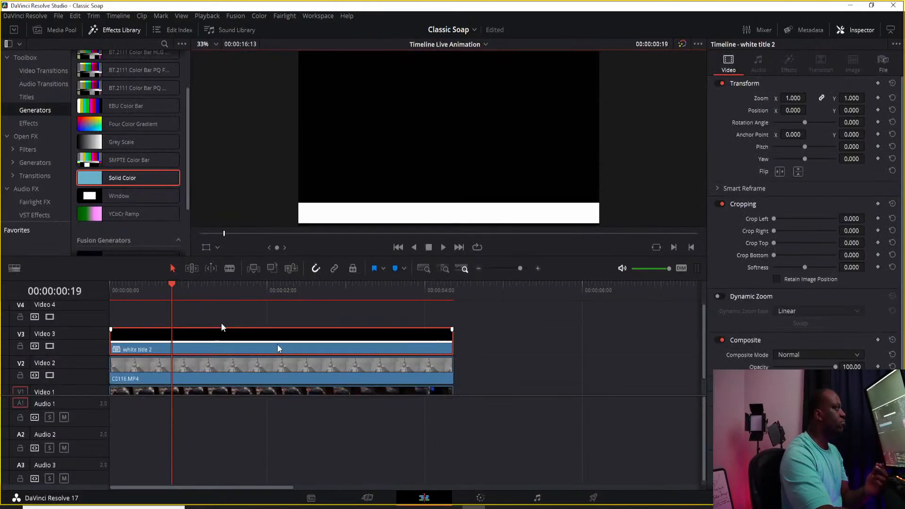
Key out the black around the white bar with Luminance Low 52.7 on the Color page, and turn off the highlight view
left_click(479, 497)
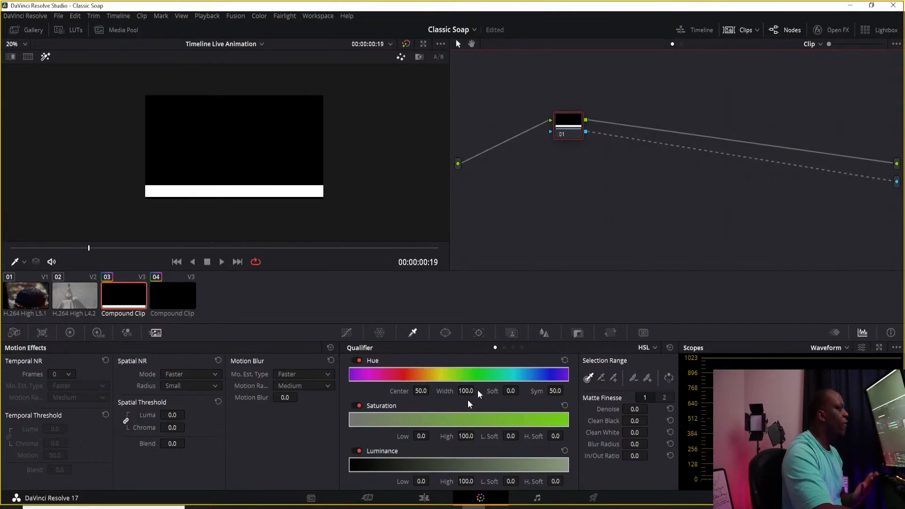
left_click_drag(419, 481, 434, 481)
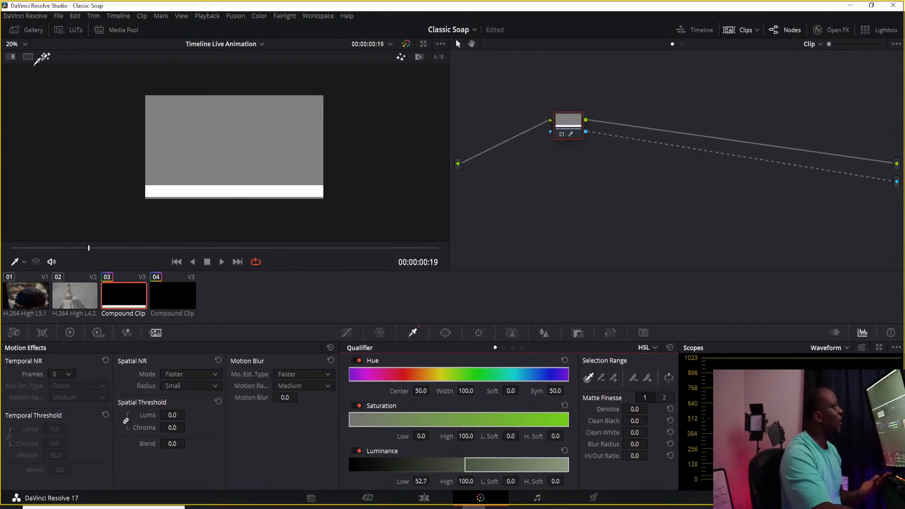
left_click(44, 57)
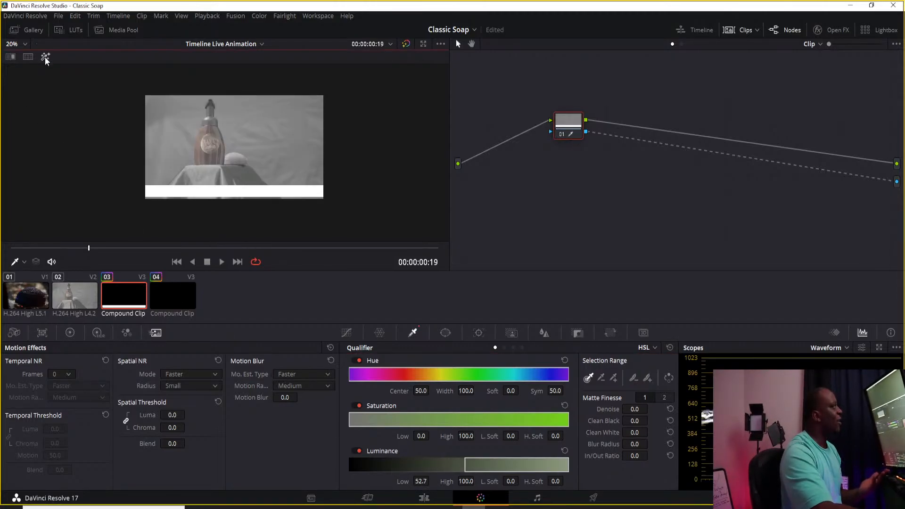
left_click(425, 499)
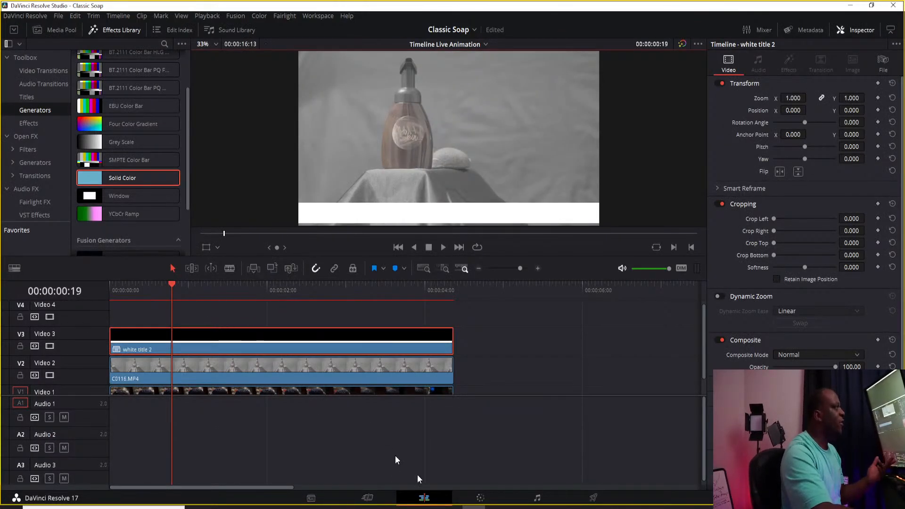
Reset the qualifier's Luminance Low on the Color page and sample the key from the frame with the picker
left_click(481, 498)
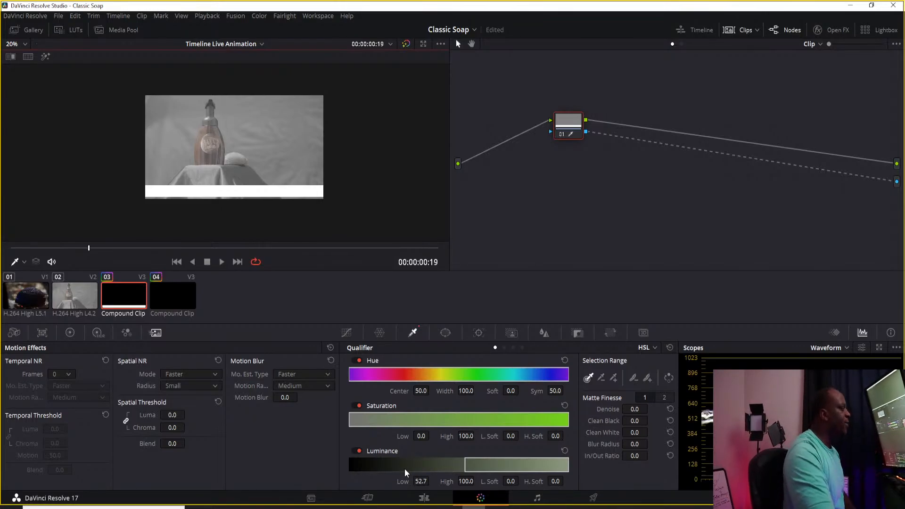
double_click(413, 481)
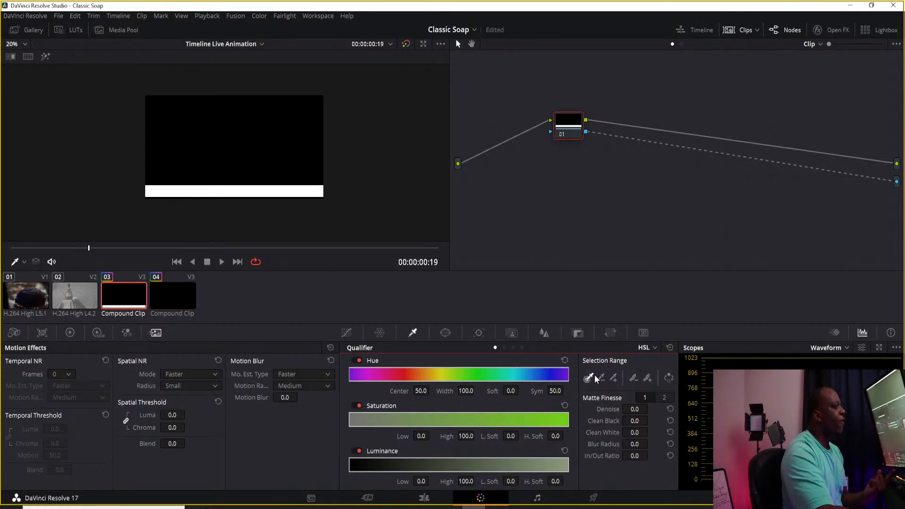
left_click(197, 185)
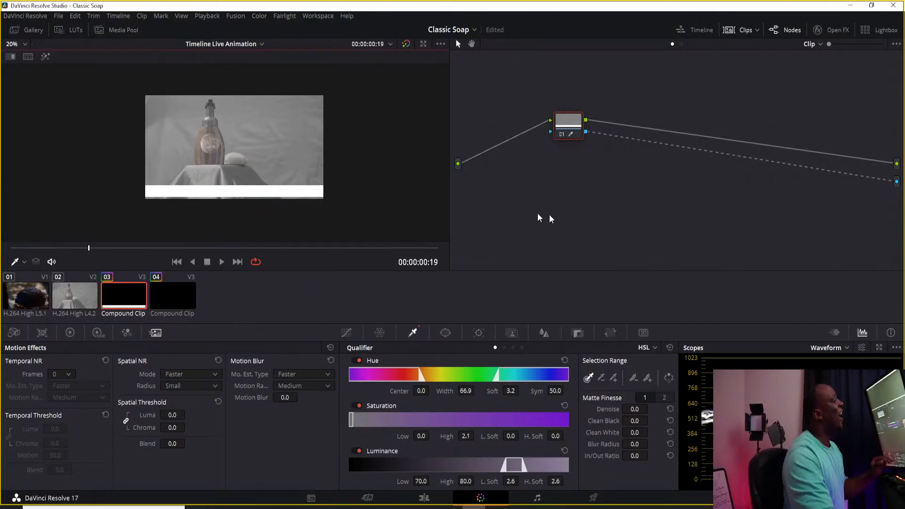
Add a rectangular Power Window to node 01 and move it over the white bar, at about Pan 46.06 and Tilt 45.75
scroll(283, 154, "up", 5)
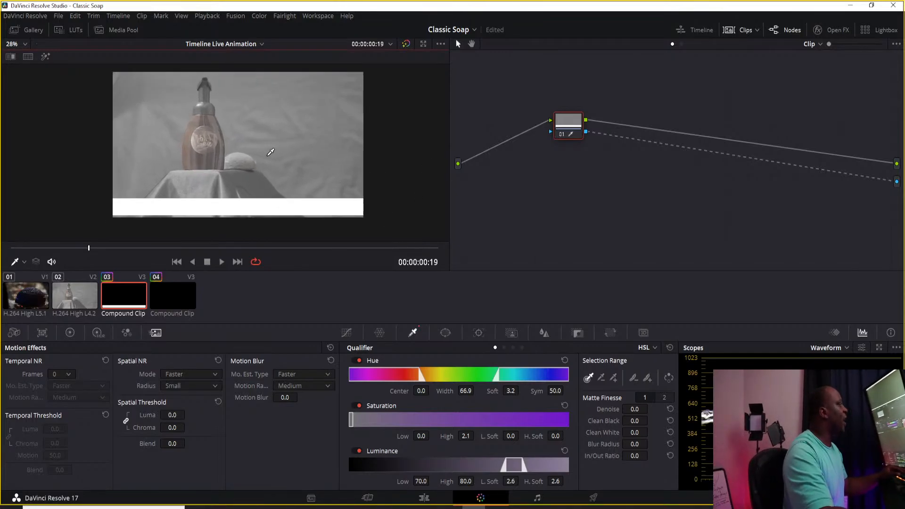
left_click_drag(251, 127, 254, 122)
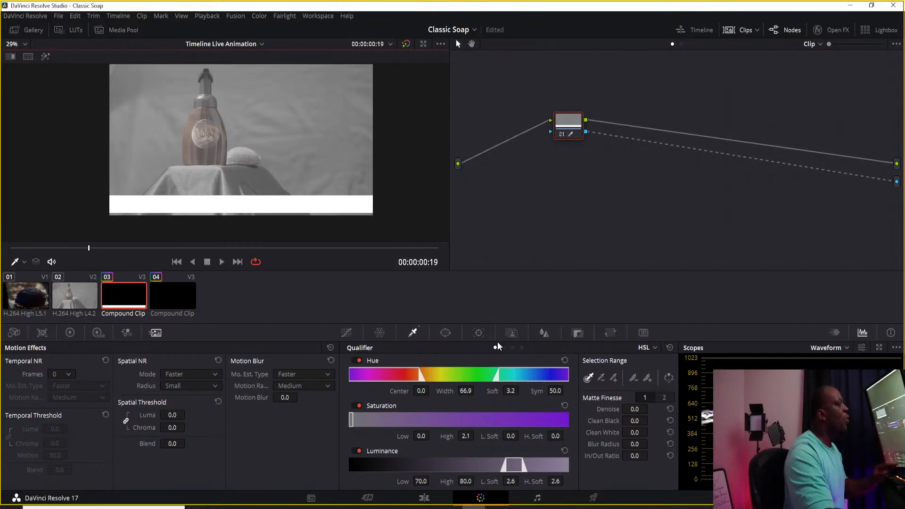
left_click(446, 333)
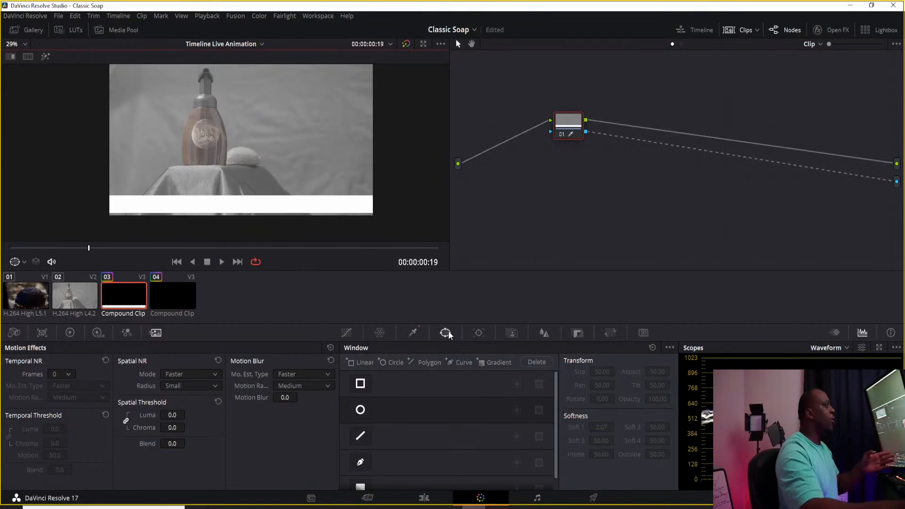
scroll(160, 159, "up", 4)
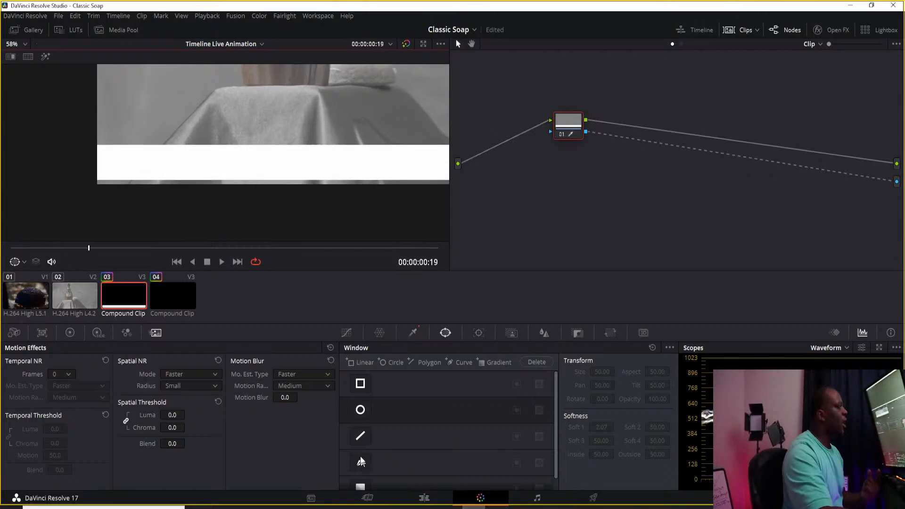
left_click(360, 385)
scroll(365, 96, "down", 4)
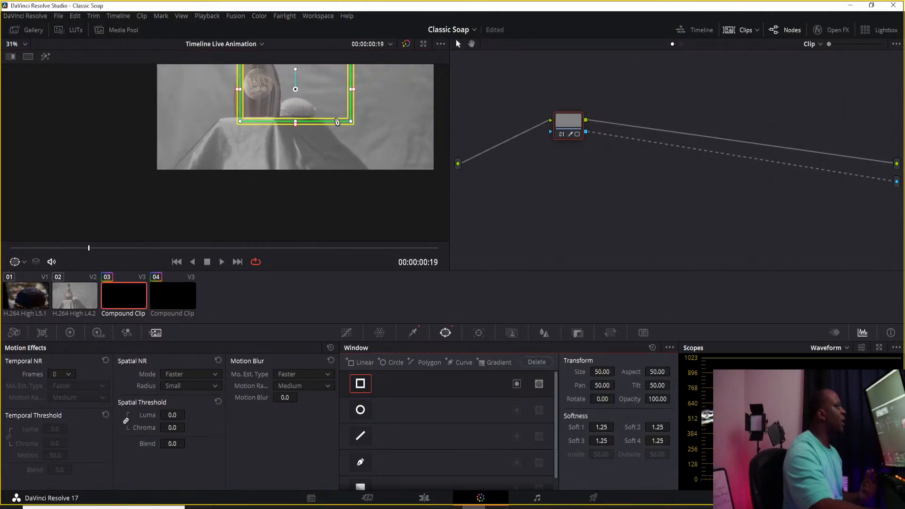
left_click_drag(286, 79, 240, 131)
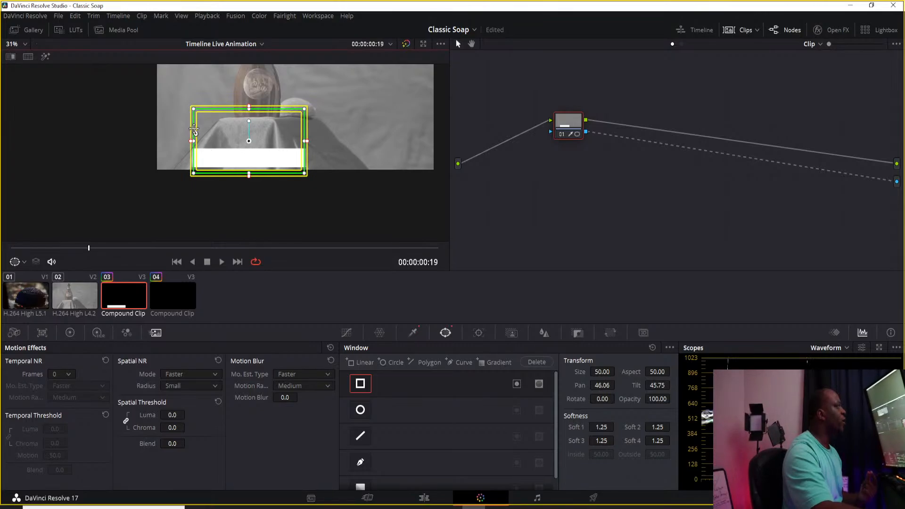
Reshape the rectangular window's corners into a low, wide frame enclosing a section of the white bar
left_click_drag(197, 111, 186, 146)
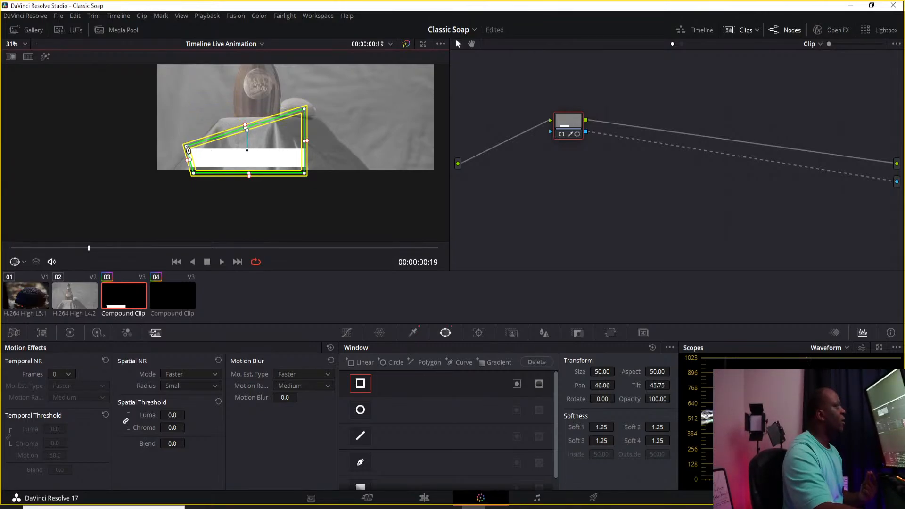
scroll(221, 143, "up", 1)
scroll(220, 142, "up", 2)
left_click_drag(191, 151, 176, 143)
left_click_drag(350, 65, 357, 162)
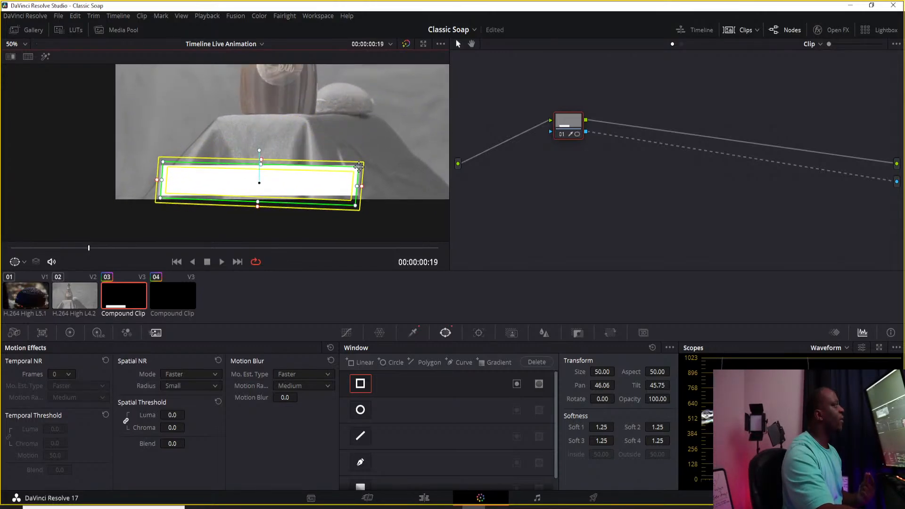
left_click_drag(359, 207, 283, 134)
scroll(358, 186, "up", 4)
scroll(283, 134, "up", 1)
left_click_drag(91, 130, 183, 122)
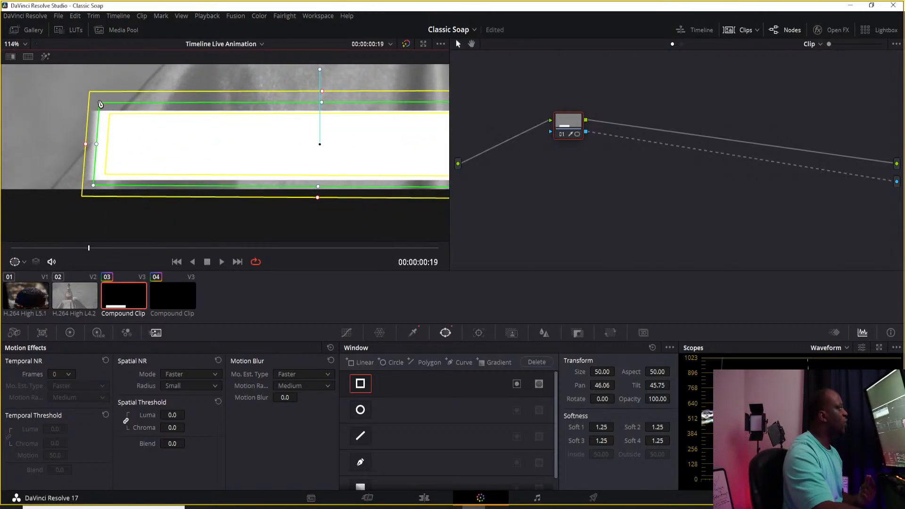
Reduce the window's right-edge softness to about 0.32 (Soft 3), and turn the rectangular window off
scroll(221, 144, "down", 2)
scroll(226, 143, "down", 1)
left_click_drag(212, 146, 112, 145)
left_click_drag(348, 147, 234, 154)
left_click_drag(396, 148, 343, 151)
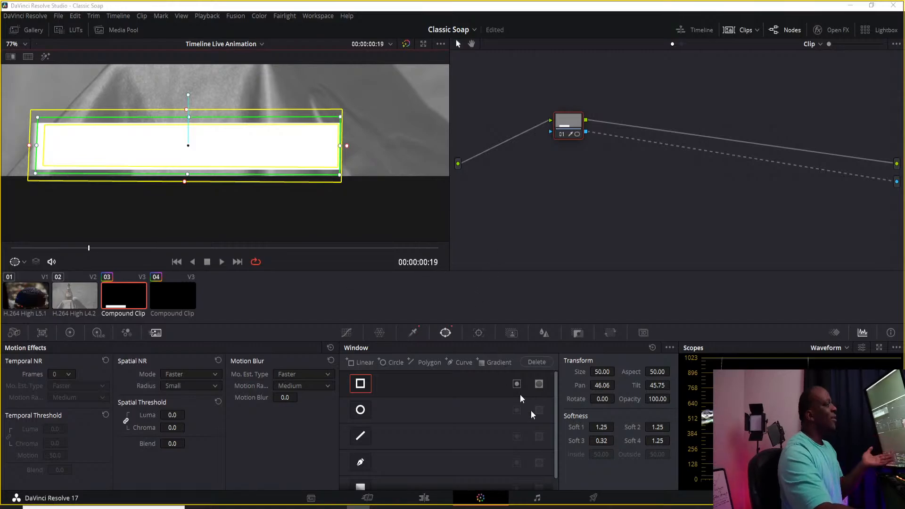
left_click(360, 385)
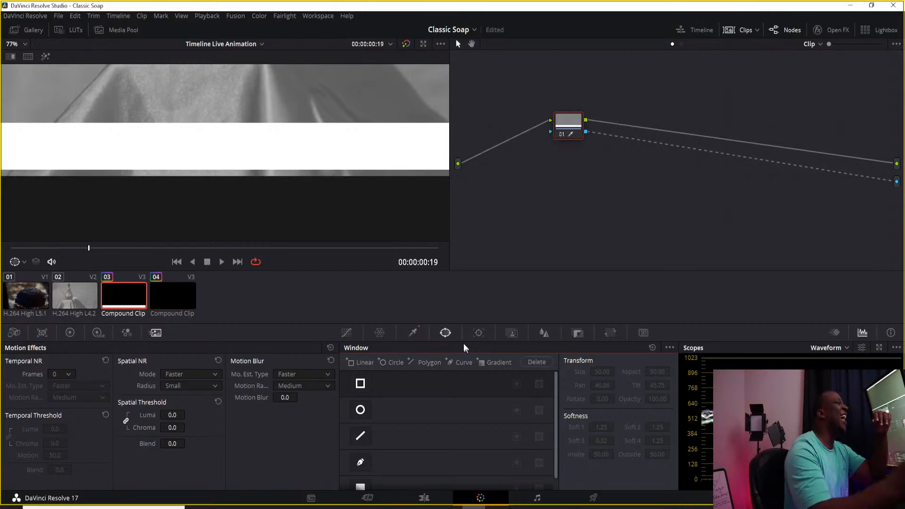
Add a curve Power Window to node 01 and draw its vertical left edge across the full height of the white bar
scroll(326, 132, "down", 3)
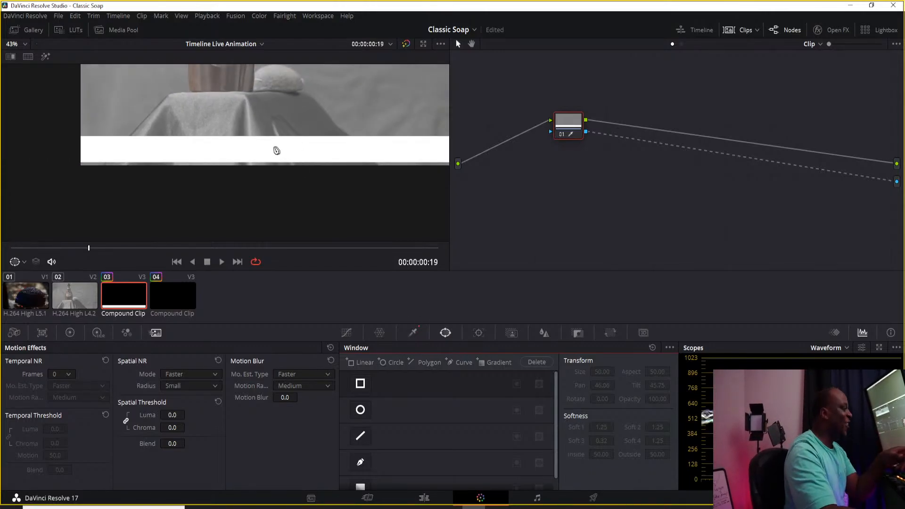
scroll(277, 151, "down", 2)
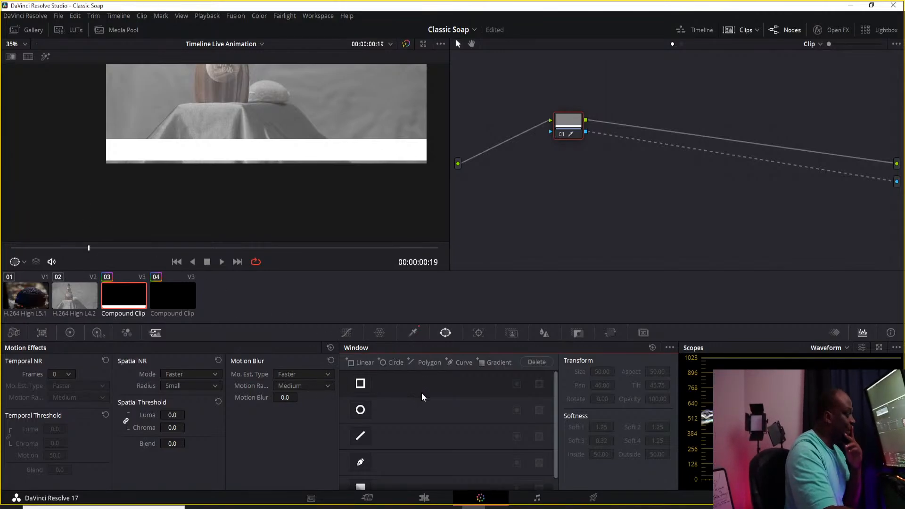
left_click(460, 366)
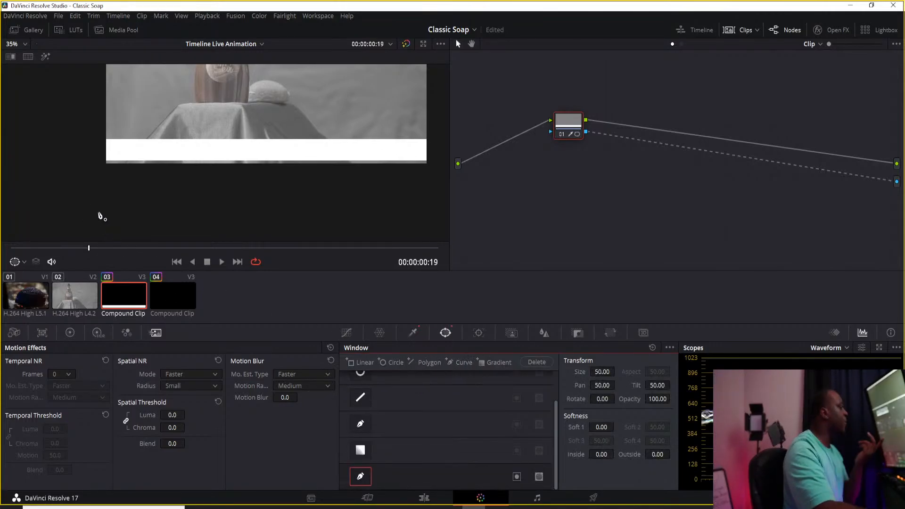
scroll(188, 174, "up", 6)
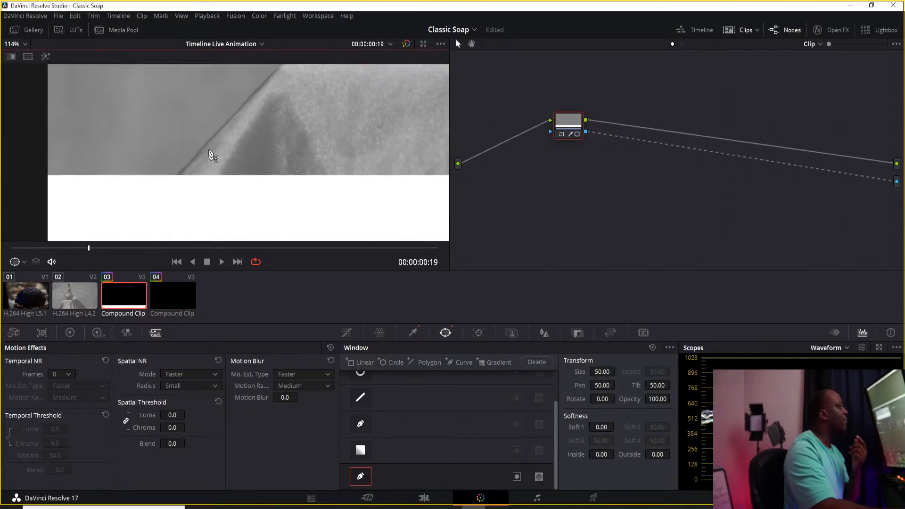
scroll(210, 159, "up", 3)
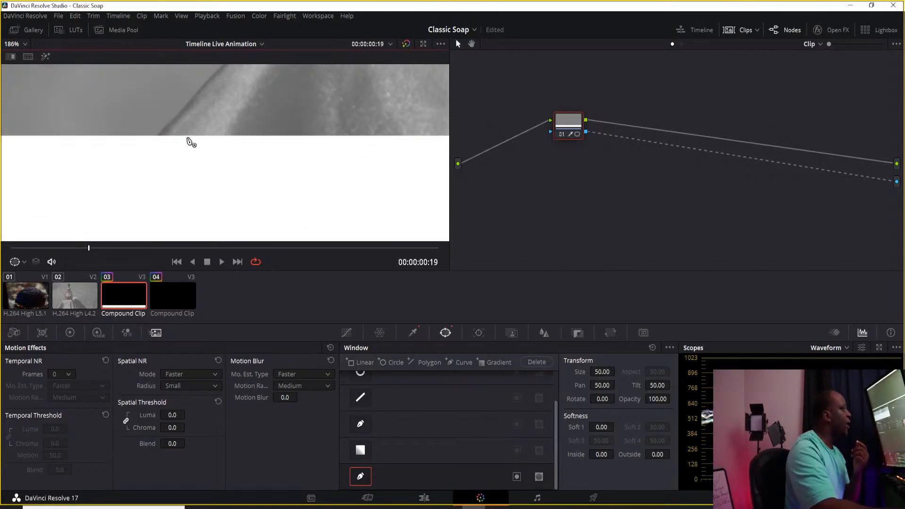
scroll(207, 130, "down", 1)
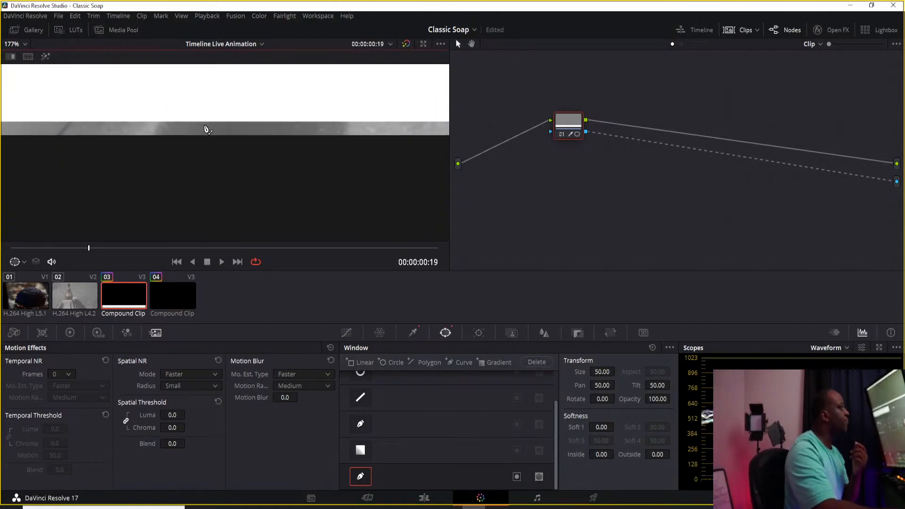
left_click(200, 122)
left_click_drag(214, 105, 226, 188)
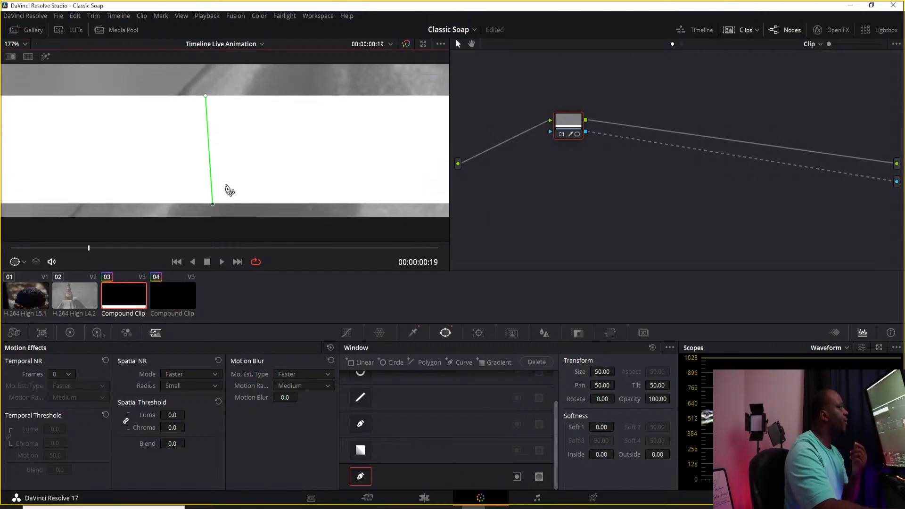
scroll(229, 193, "down", 3)
left_click_drag(212, 186, 207, 189)
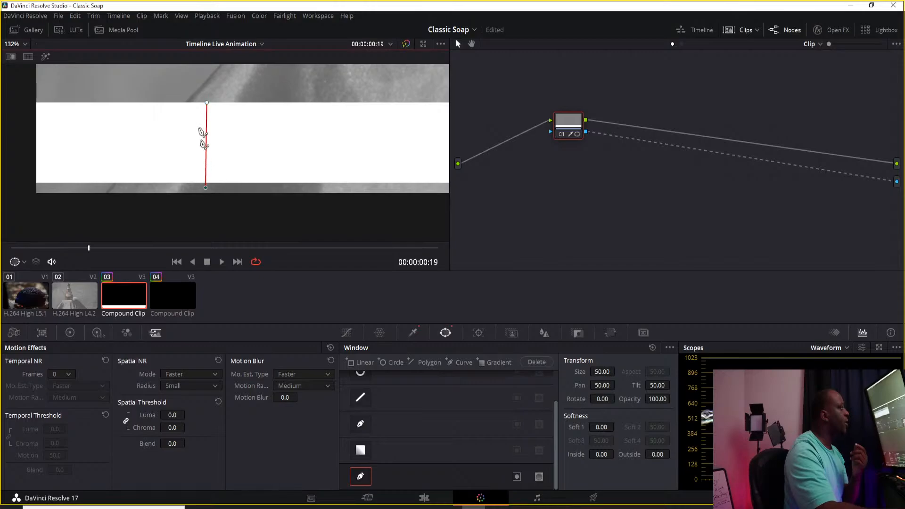
left_click_drag(206, 103, 206, 98)
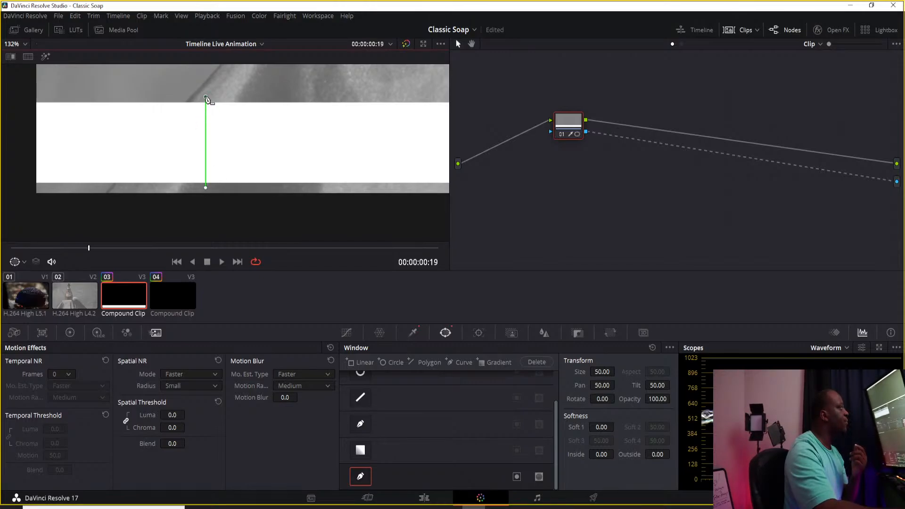
Place the curve window's two right-hand corners and close the outline as a rectangle around the bar's middle section
scroll(267, 157, "down", 3)
left_click_drag(325, 157, 135, 175)
scroll(179, 172, "down", 1)
left_click_drag(328, 177, 284, 157)
scroll(188, 171, "down", 2)
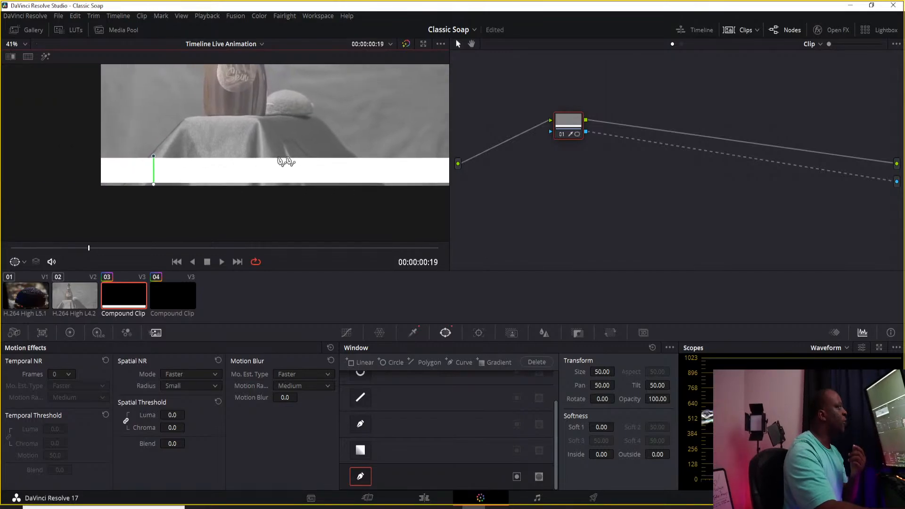
left_click(357, 152)
left_click_drag(357, 153, 362, 185)
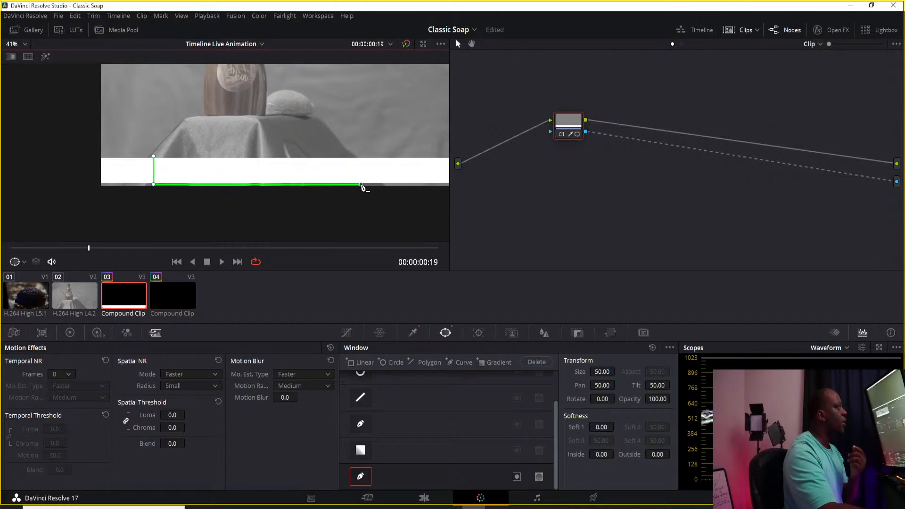
scroll(366, 157, "up", 3)
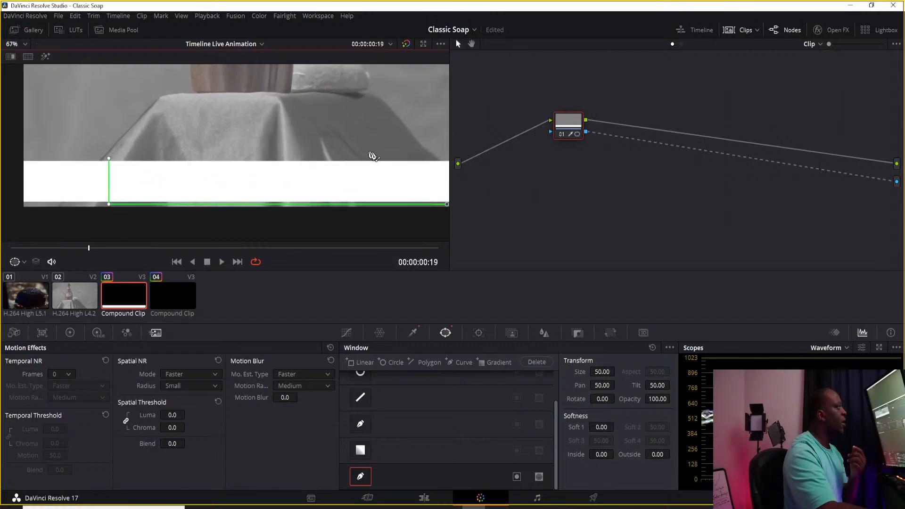
left_click(422, 158)
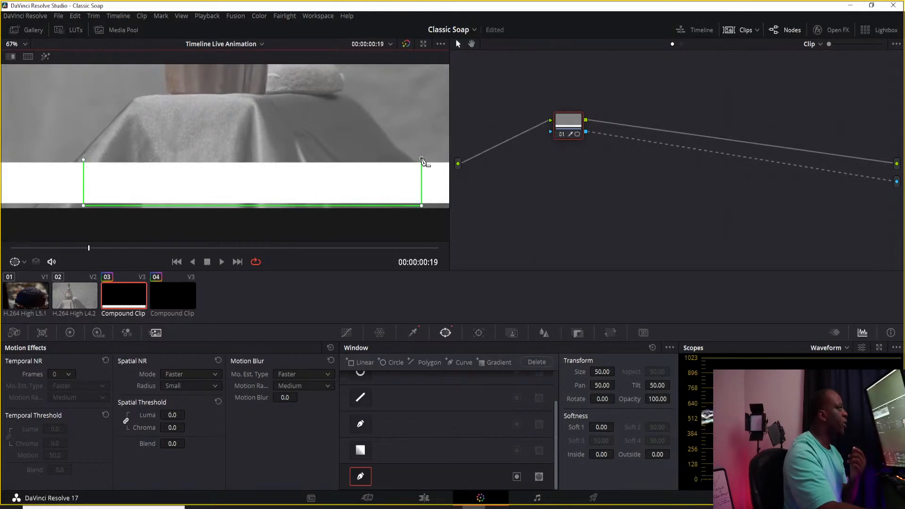
left_click(84, 160)
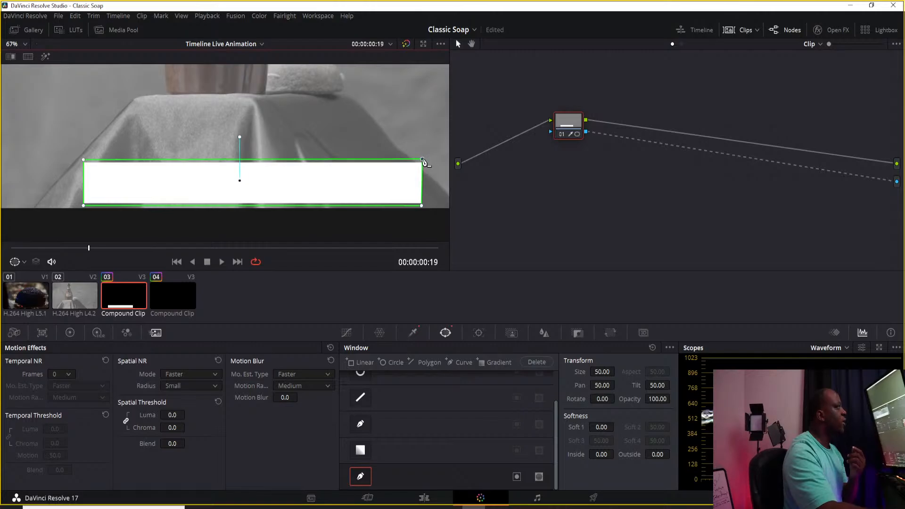
scroll(363, 177, "down", 1)
scroll(367, 141, "down", 3)
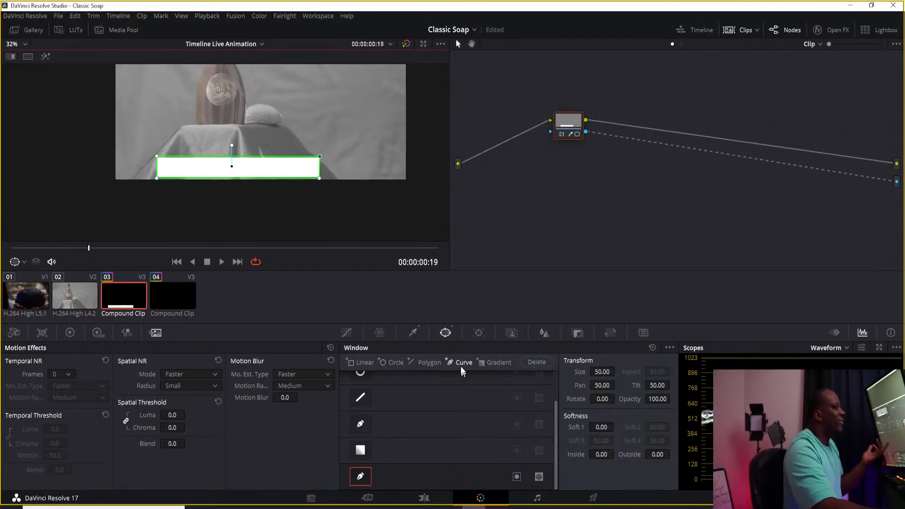
At 00:00:01:00, shift the curve window left past the frame edge by setting Pan to 45.92, keeping Tilt at 50.00
left_click(480, 333)
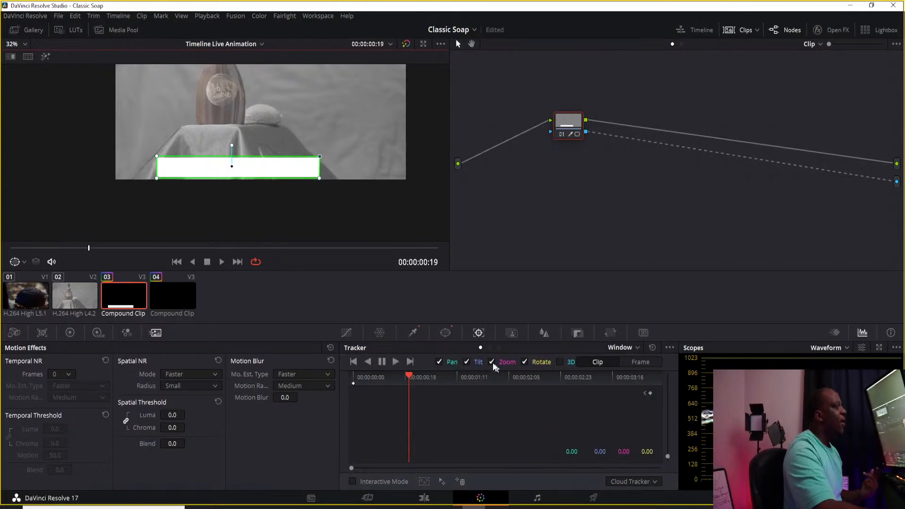
left_click(445, 333)
left_click(40, 249)
left_click_drag(61, 252, 114, 262)
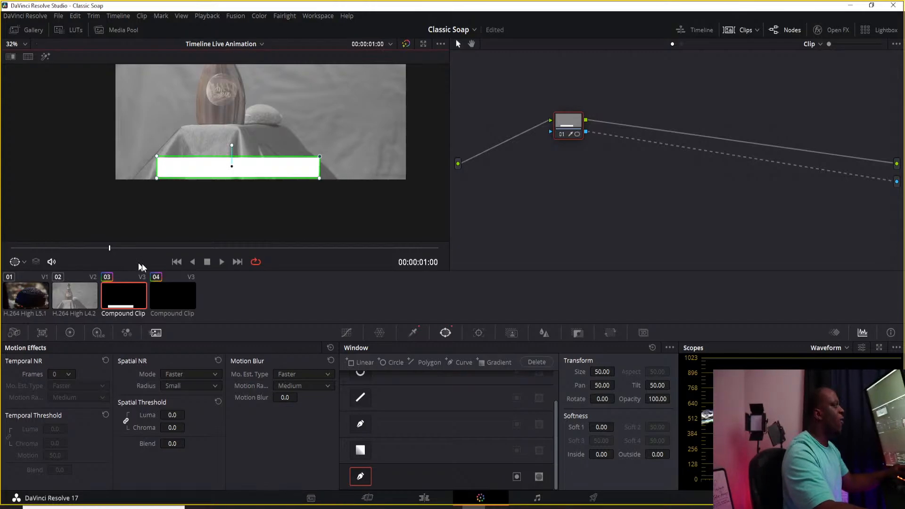
left_click_drag(664, 386, 673, 386)
double_click(632, 386)
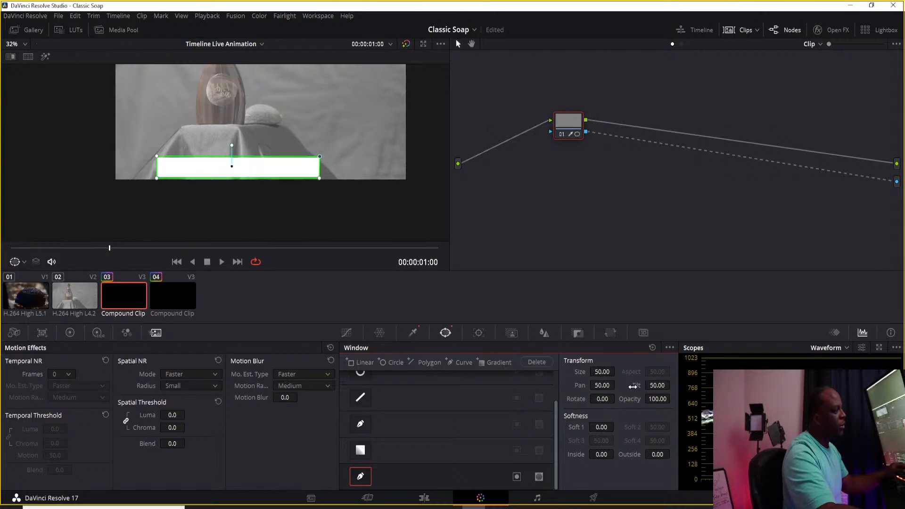
left_click_drag(602, 386, 621, 385)
scroll(259, 214, "up", 3)
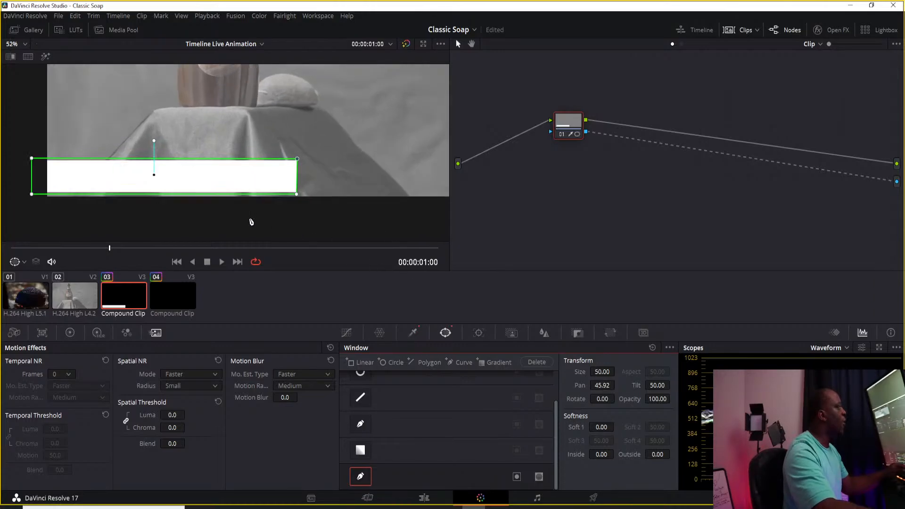
scroll(250, 220, "down", 4)
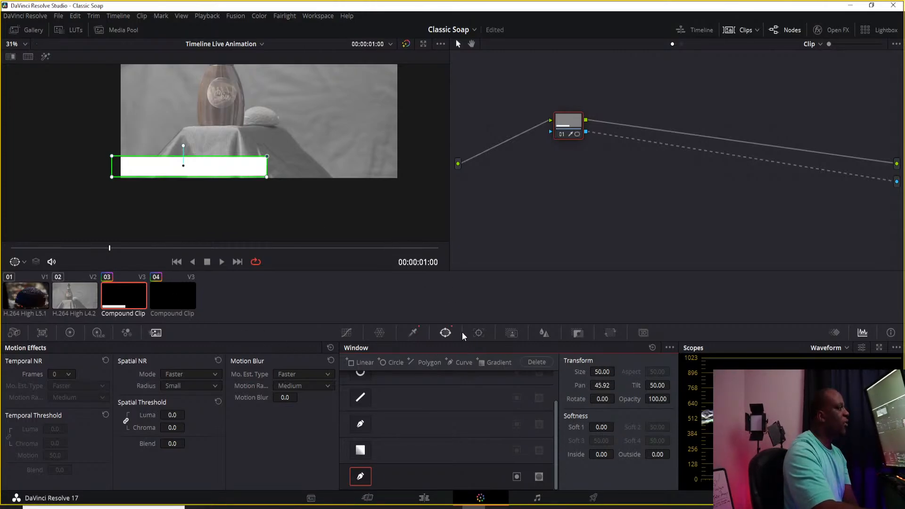
Switch the window tracker to Frame mode and add a keyframe at 00:00:01:00
left_click(479, 333)
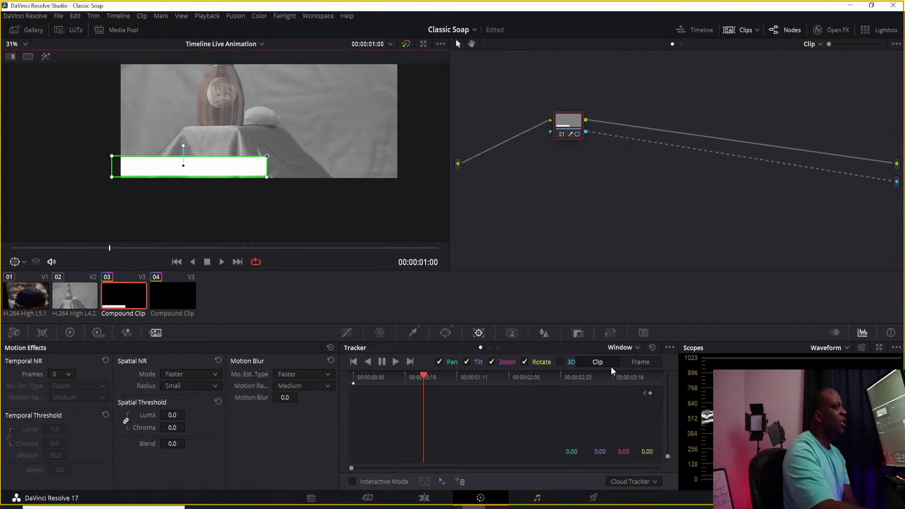
left_click(651, 364)
left_click(651, 393)
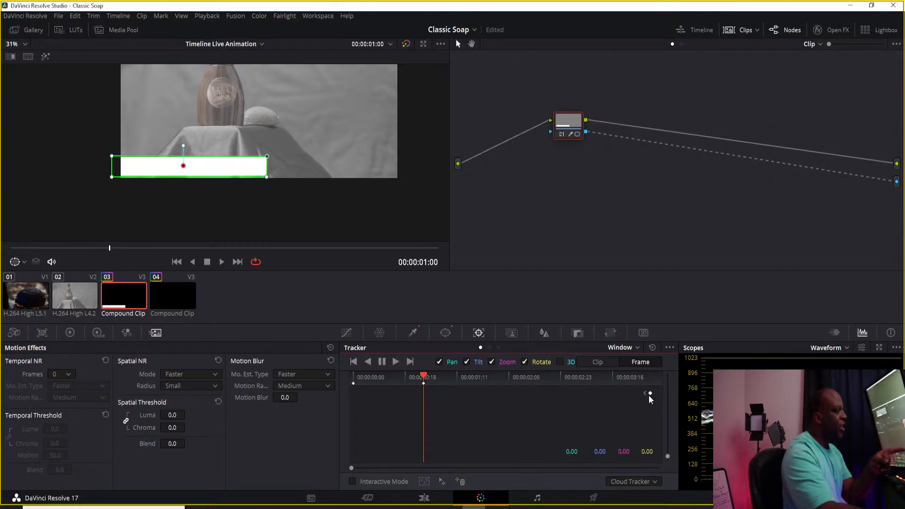
At 00:00:00:00, move the curve window fully off the frame's left side with Pan 32.78
left_click_drag(89, 248, 11, 248)
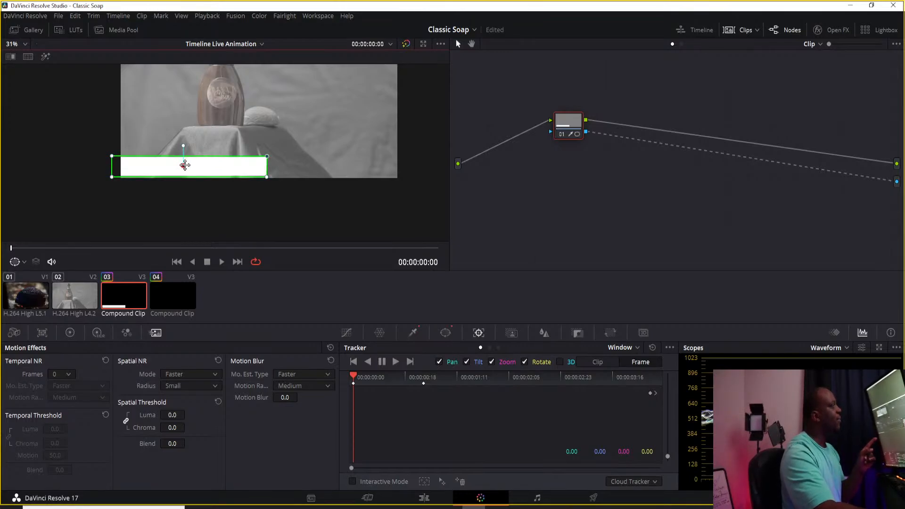
left_click(443, 334)
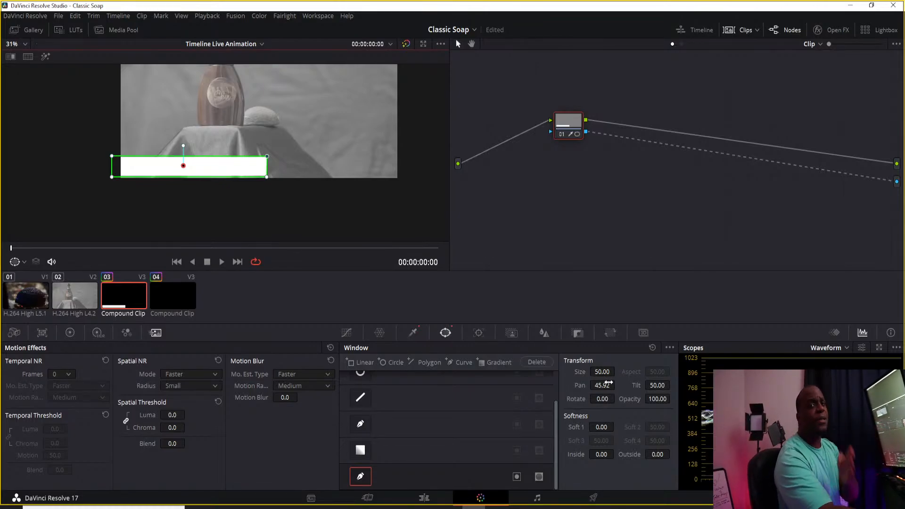
left_click_drag(615, 385, 556, 385)
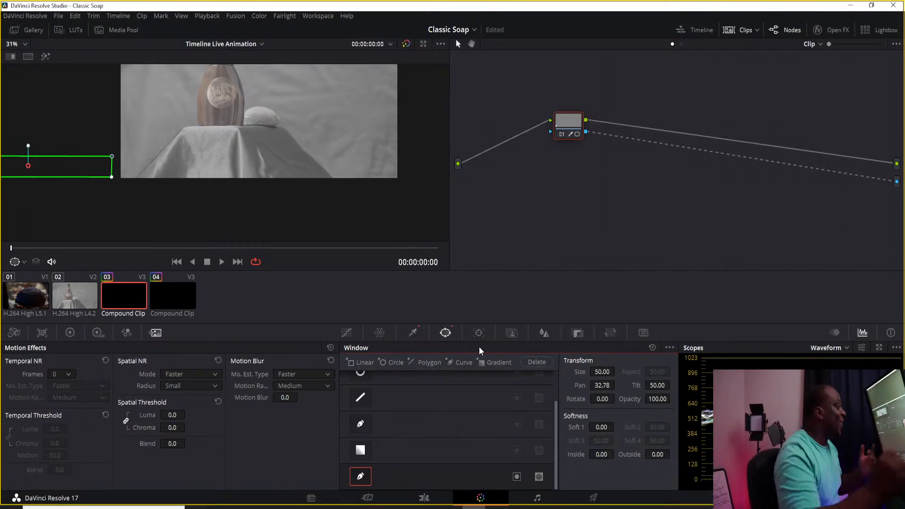
Play the white title clip from the start on the Edit page to review the bar's slide-in
left_click(415, 502)
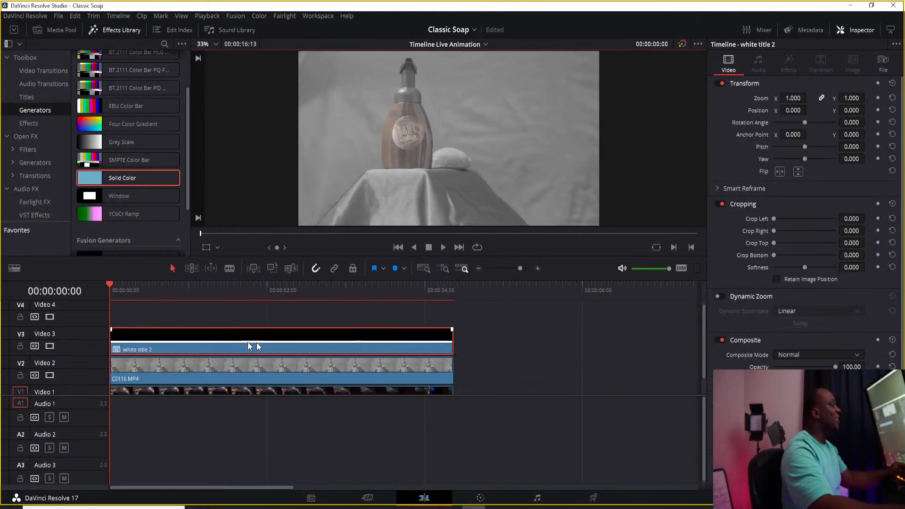
key("space")
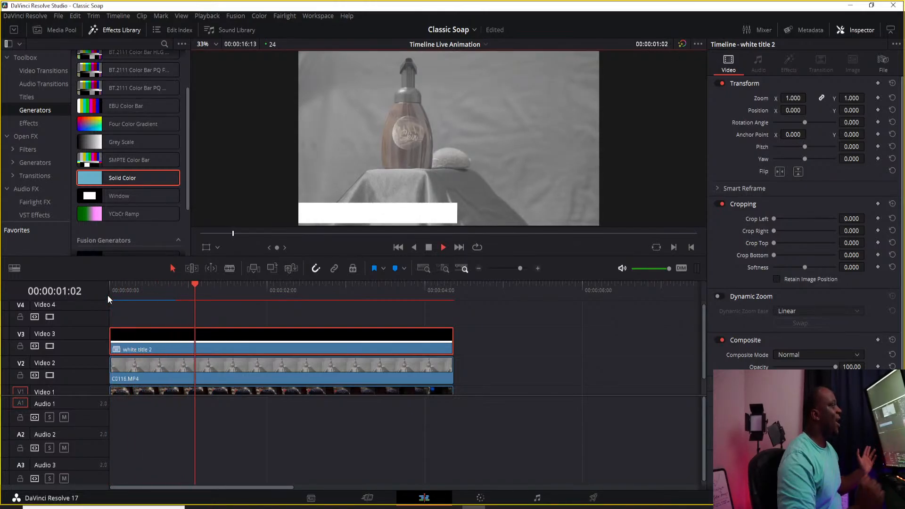
key("space")
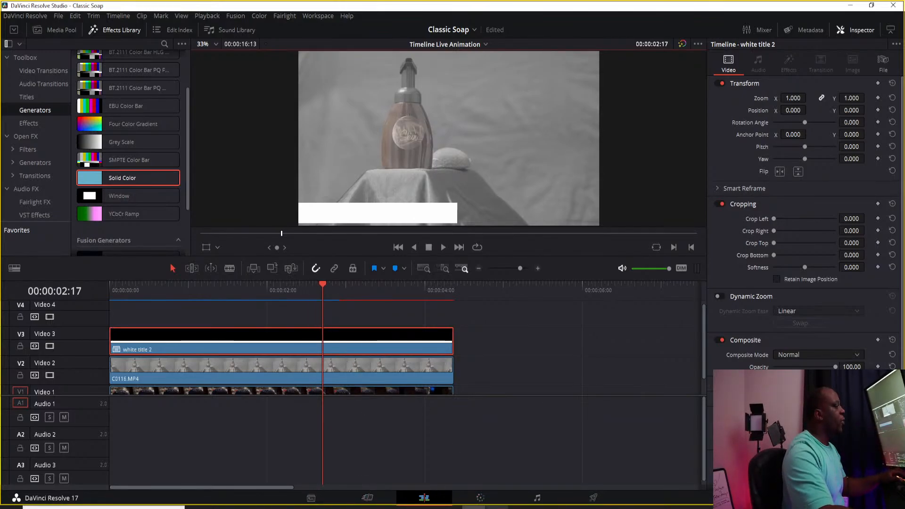
Return to the Color page and add a window tracker keyframe at 00:00:02:00 to hold the bar's position
left_click(481, 498)
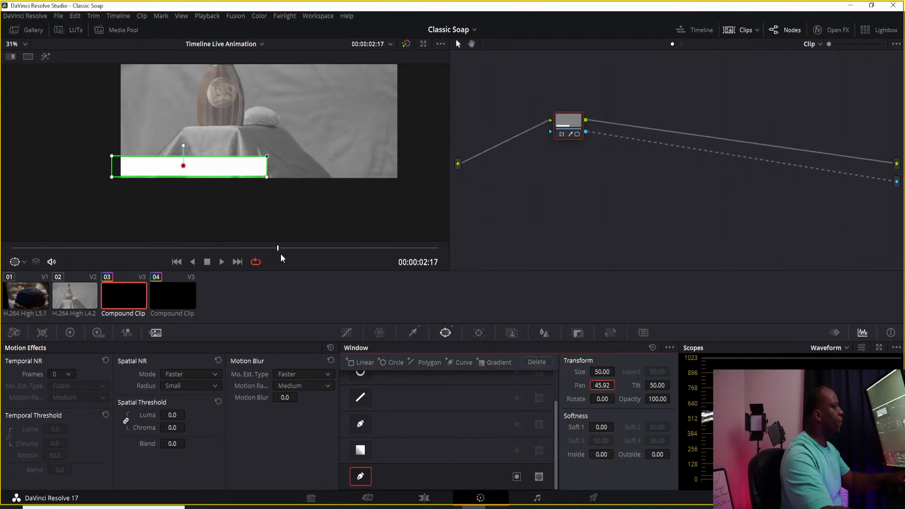
key("Left")
key("Left")
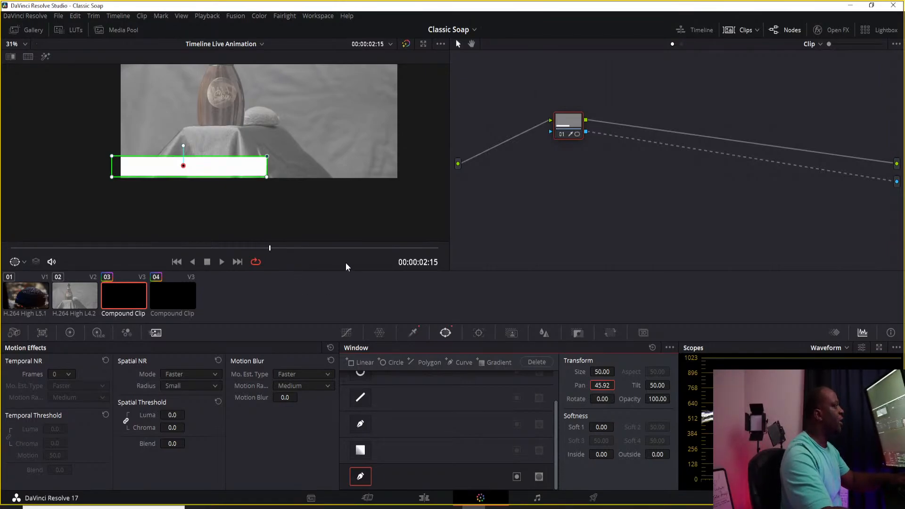
left_click(479, 333)
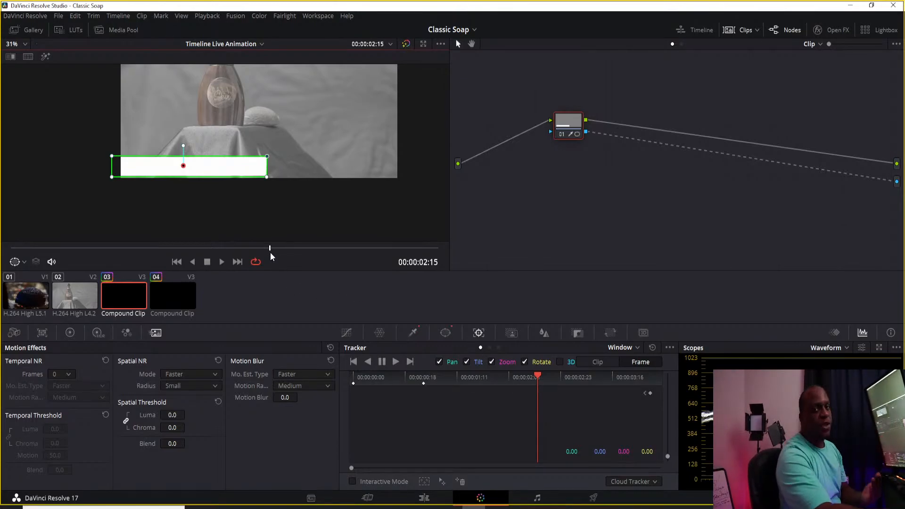
key("Right")
key("Right")
key("Right")
key("Right")
key("Right")
key("Right")
key("Right")
key("Right")
key("Right")
key("Right")
key("Right")
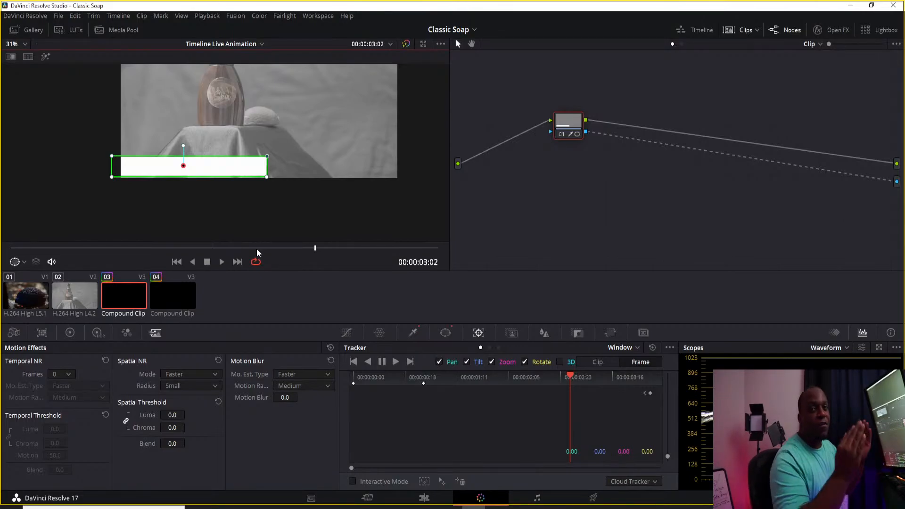
key("Left")
key("Left")
key("Left")
key("Left")
key("Left")
key("Left")
key("Left")
key("Left")
key("Left")
key("Left")
key("Left")
key("Left")
key("Left")
key("Left")
key("Left")
key("Left")
key("Left")
key("Left")
key("Left")
key("Left")
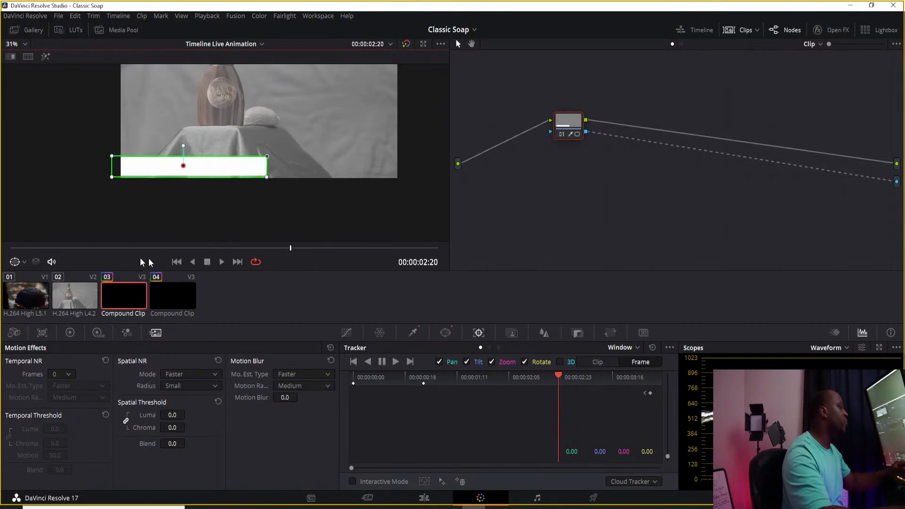
key("Left")
key("Left")
key("Left")
key("Left")
key("Left")
key("Left")
key("Left")
key("Left")
key("Left")
key("Left")
key("Left")
key("Left")
key("Left")
key("Left")
key("Left")
key("Left")
key("Left")
key("Left")
key("Left")
key("Left")
key("Right")
key("Right")
key("Right")
key("Right")
key("Right")
key("Right")
key("Right")
key("Right")
key("Right")
key("Right")
key("Right")
key("Right")
key("Right")
key("Right")
key("Right")
key("Right")
key("Right")
key("Right")
key("Right")
key("Right")
key("Right")
key("Right")
key("Right")
key("Right")
key("Right")
key("Right")
key("Right")
key("Right")
key("Right")
key("Right")
key("Right")
key("Right")
key("Right")
key("Right")
key("Right")
key("Right")
key("Right")
key("Right")
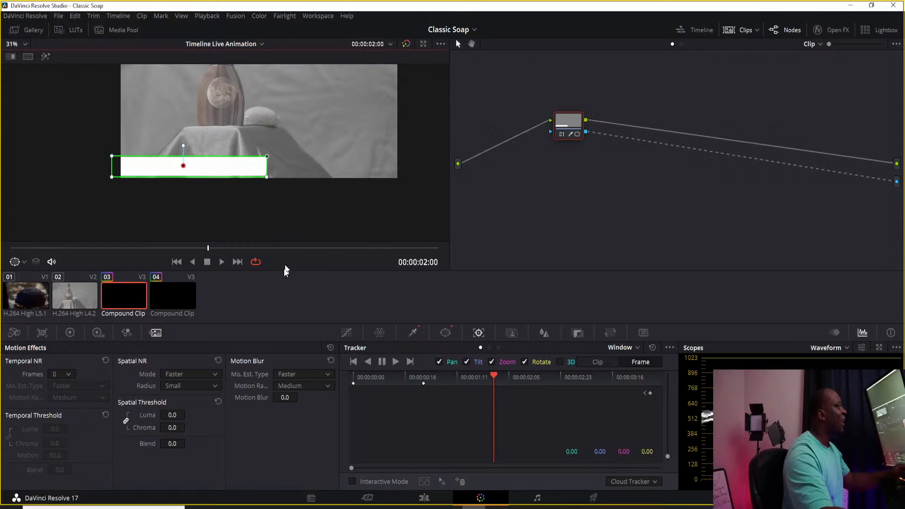
left_click(650, 393)
At 00:00:02:07, pan the curve window off the frame's left side so the white bar exits
key("Right")
key("Right")
key("Right")
key("Right")
key("Right")
key("Right")
key("Right")
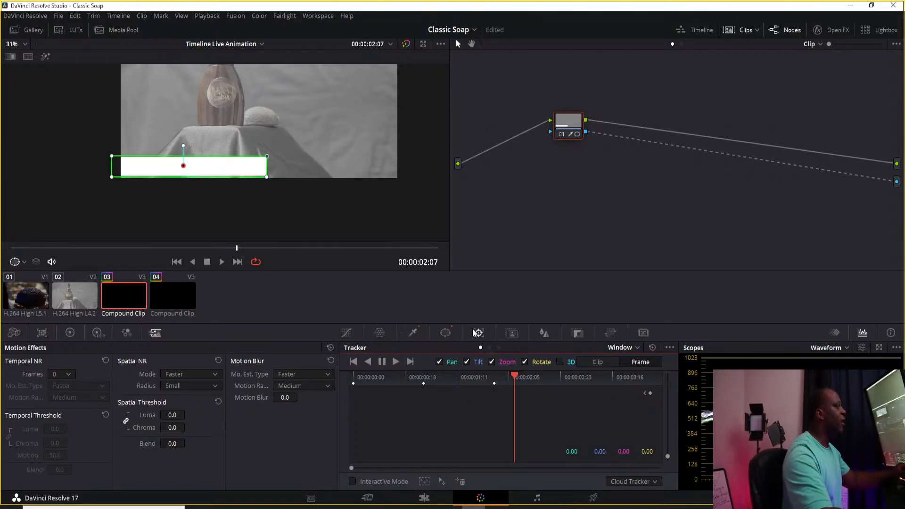
left_click(446, 332)
left_click_drag(603, 385, 556, 385)
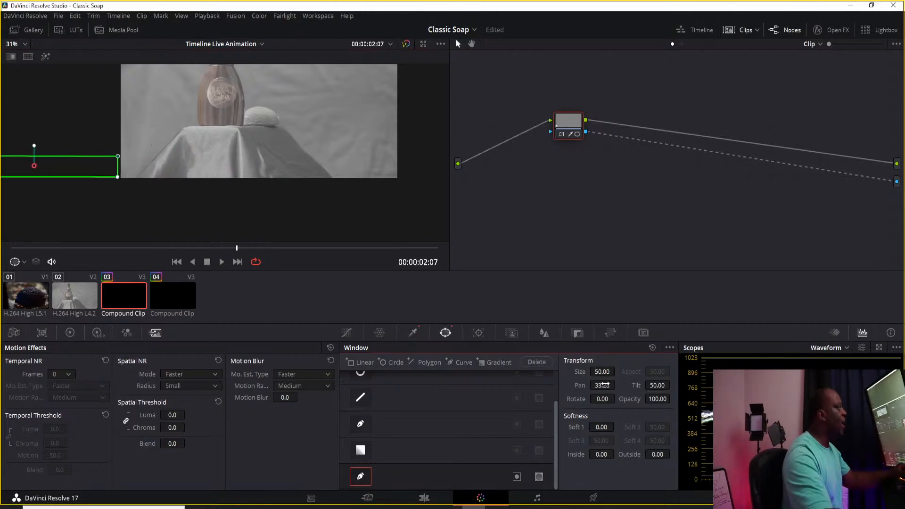
Play the white title clip from the start on the Edit page to review the bar's slide-in, hold and exit
left_click(415, 498)
left_click_drag(131, 279, 22, 303)
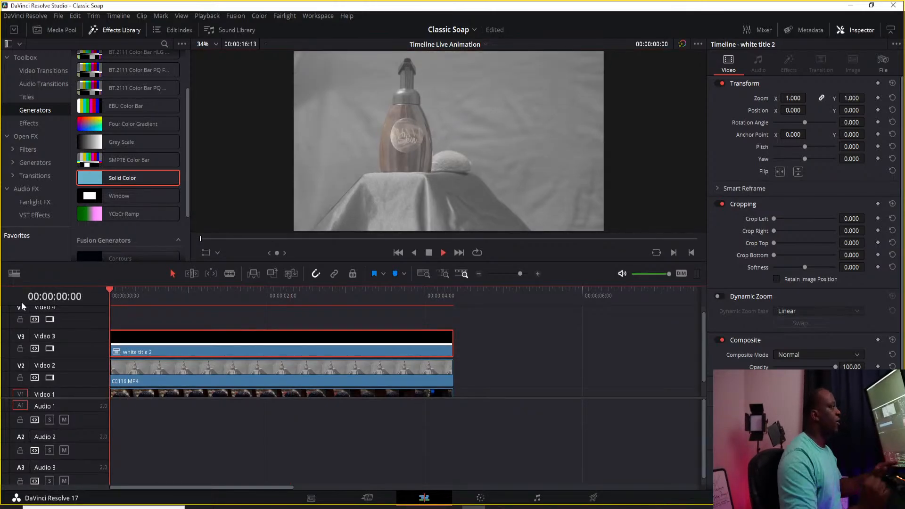
key("space")
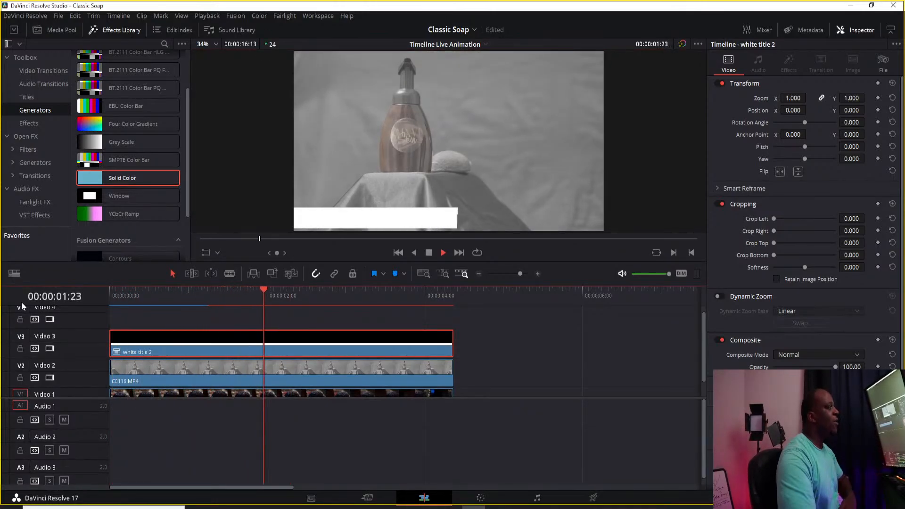
key("space")
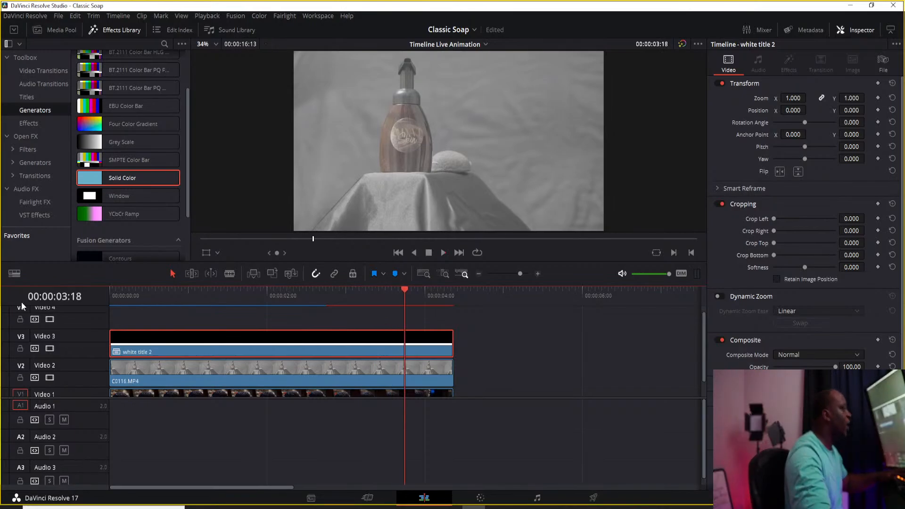
key("Home")
key("space")
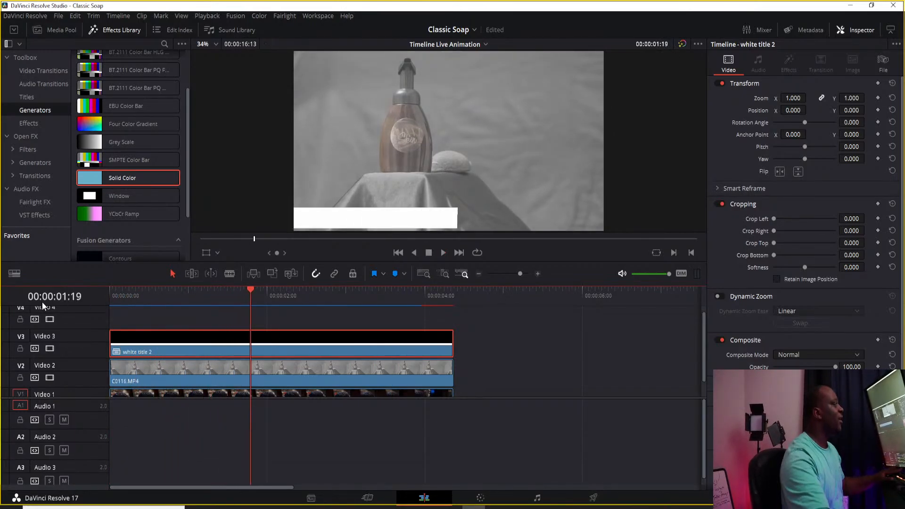
left_click(111, 299)
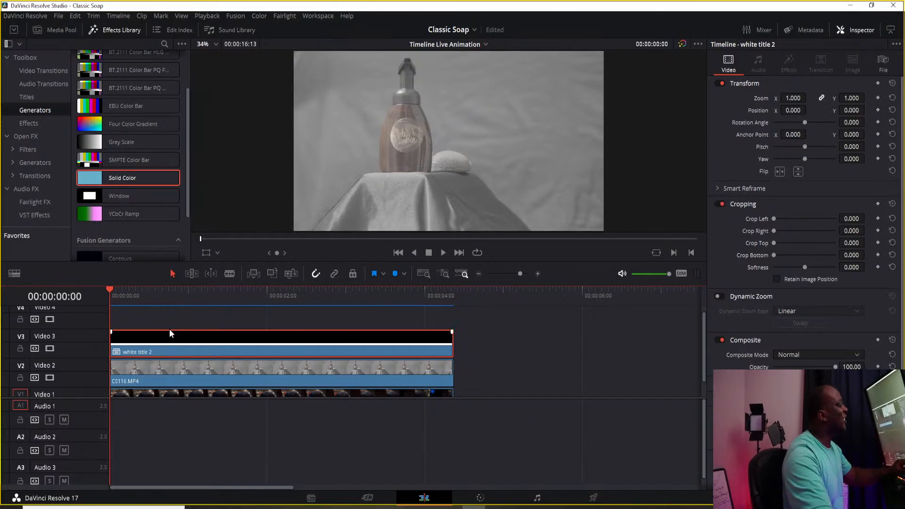
left_click(216, 321)
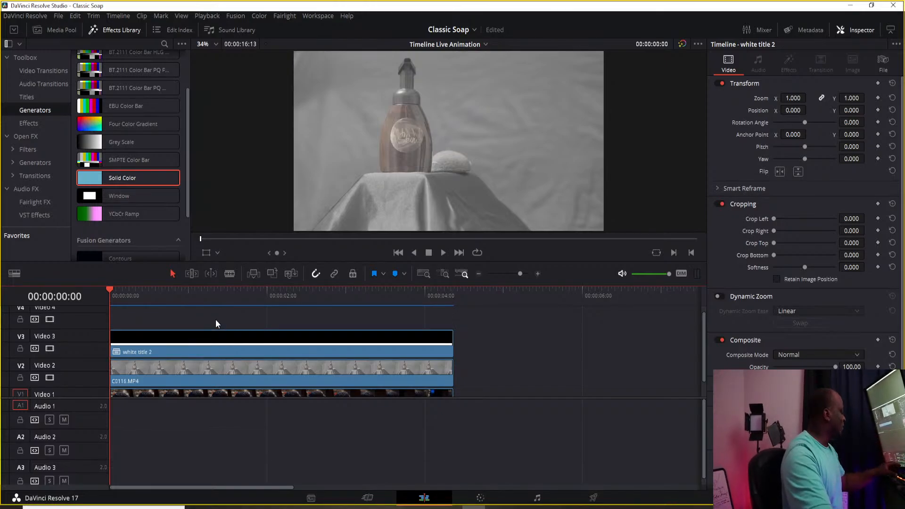
Return to the Color page and delete the window tracker's last keyframe, at 00:00:02:07
left_click(481, 498)
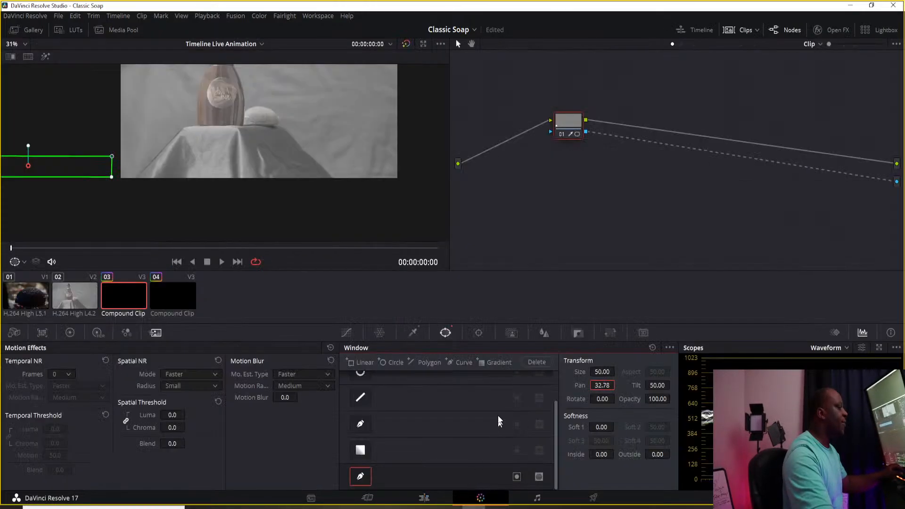
left_click(479, 333)
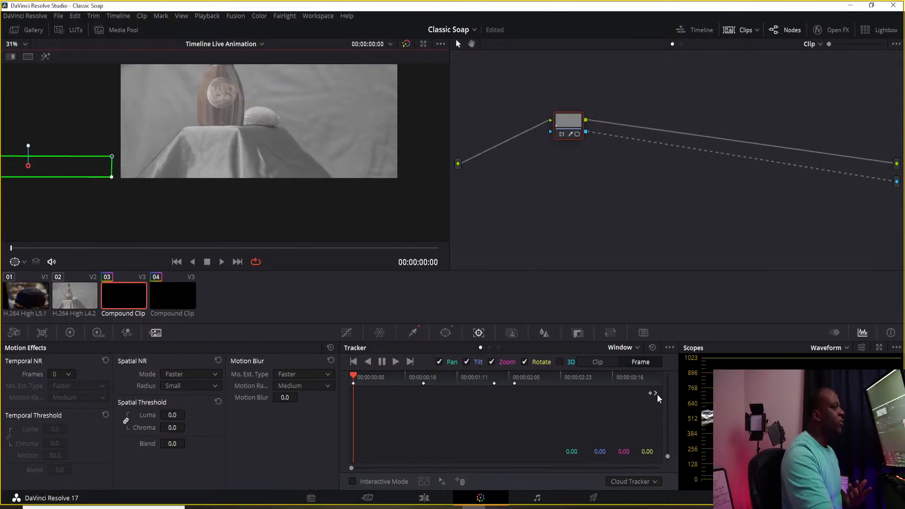
left_click(670, 348)
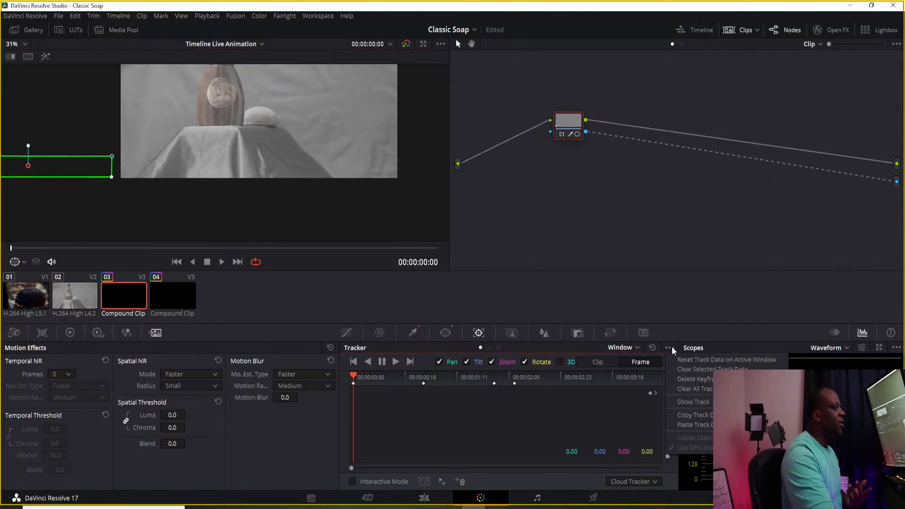
left_click(689, 389)
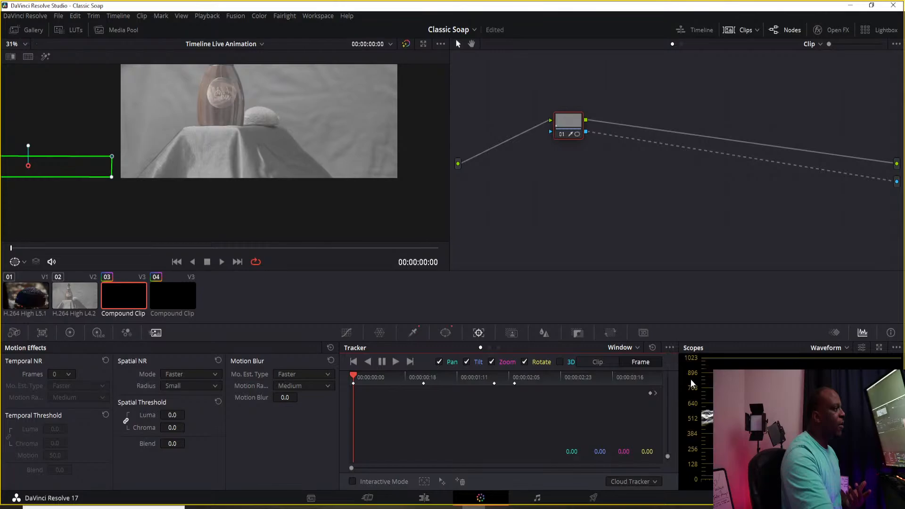
left_click(656, 392)
left_click(656, 393)
left_click(656, 393)
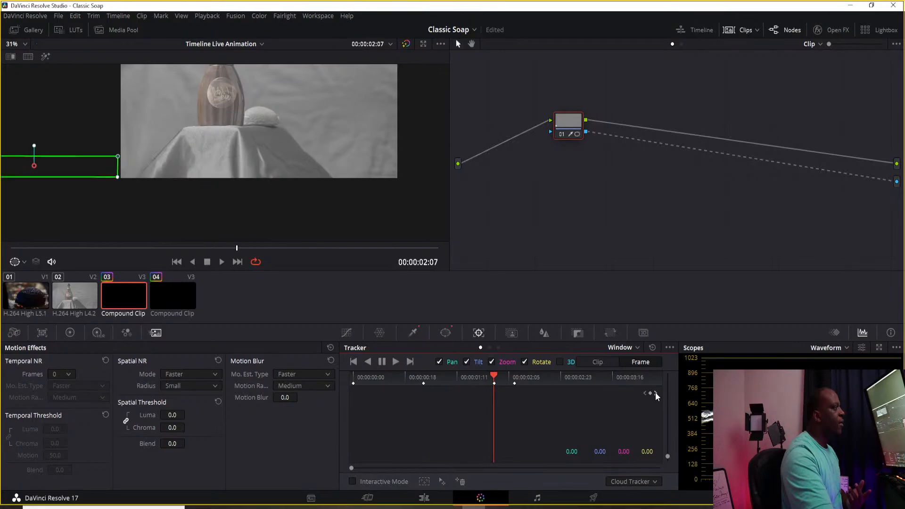
left_click(671, 347)
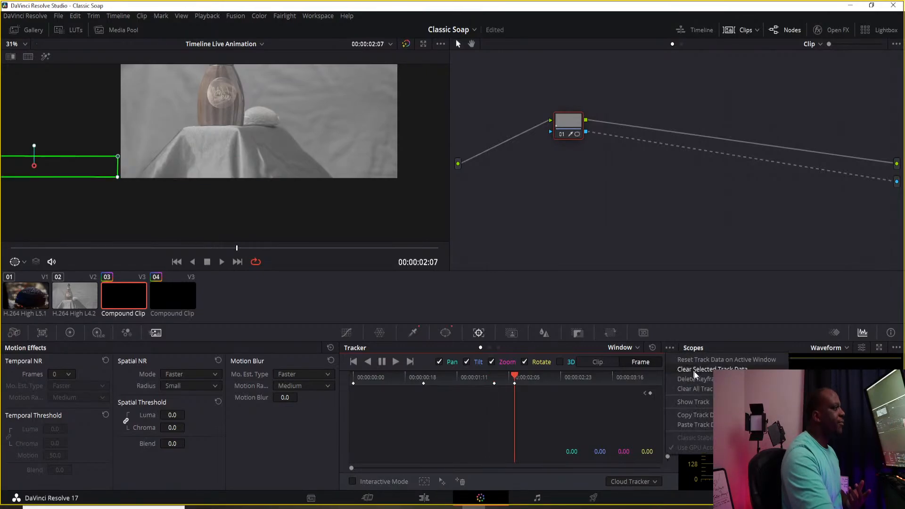
left_click(707, 372)
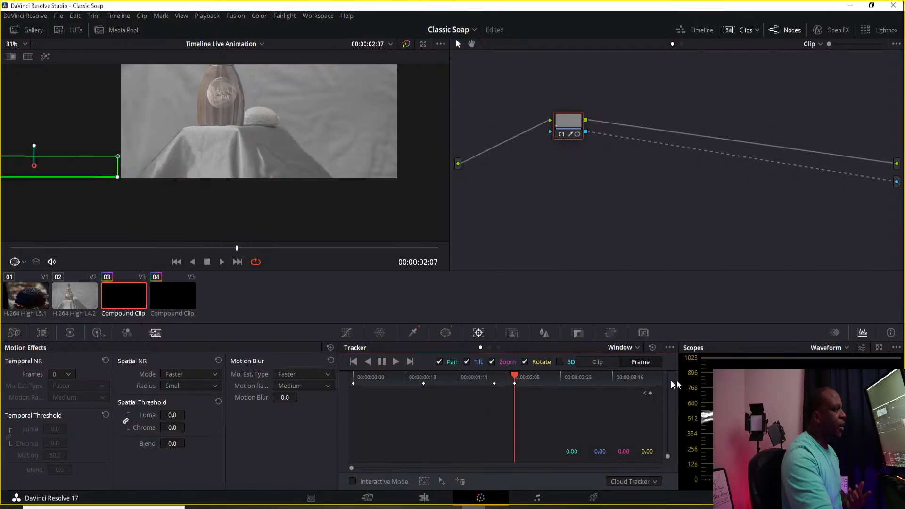
left_click(670, 348)
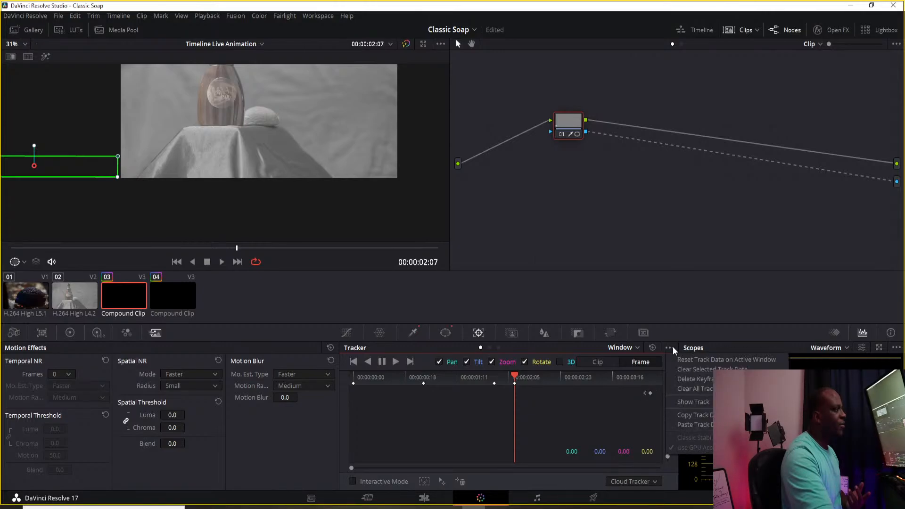
left_click(689, 381)
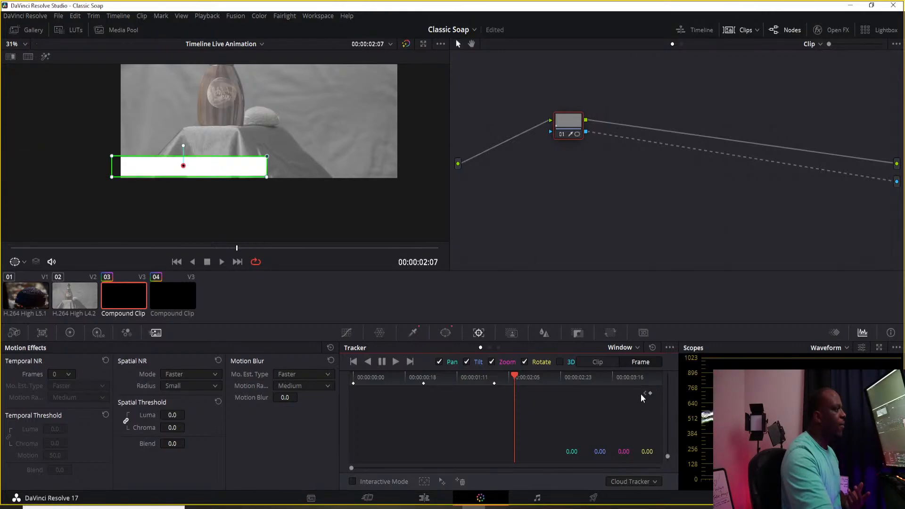
Delete the remaining window tracker keyframes, working back from 00:00:02:00 through 00:00:01:00 to the clip's start
left_click(644, 393)
left_click(670, 348)
left_click(683, 383)
left_click(644, 394)
left_click(670, 348)
left_click(674, 379)
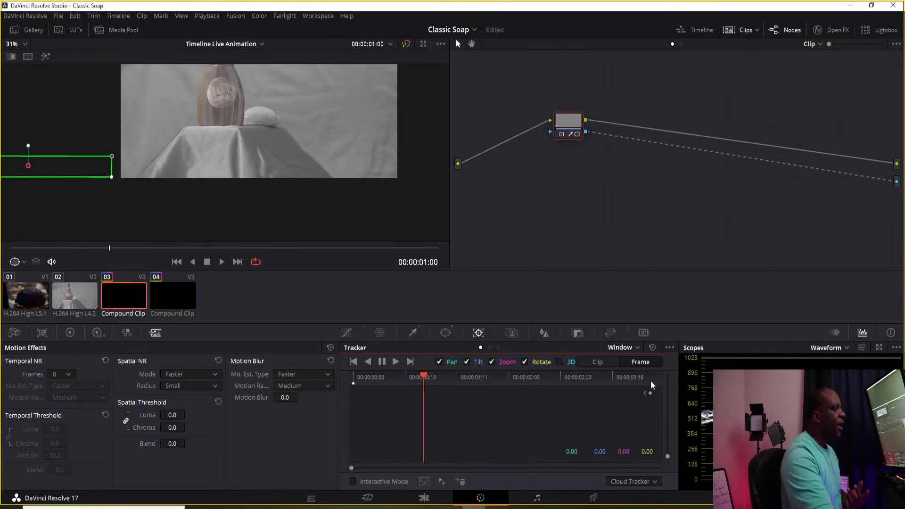
left_click(644, 394)
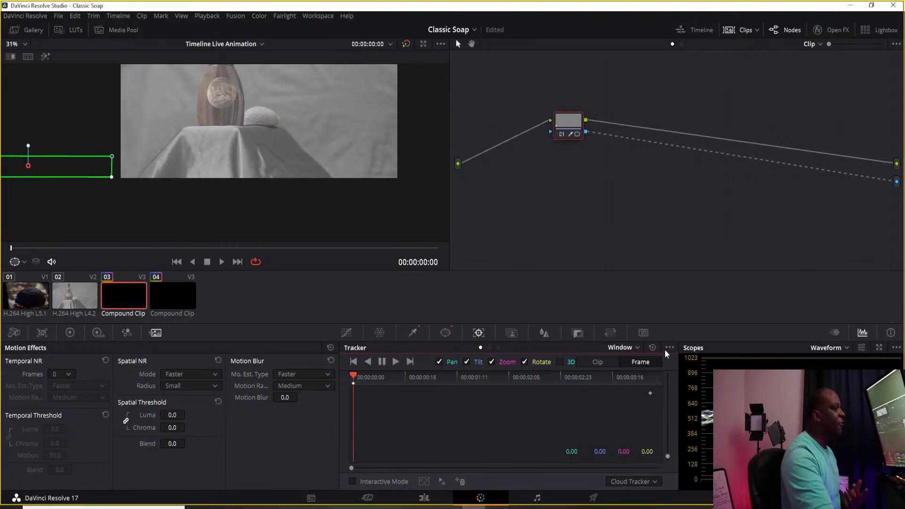
left_click(670, 348)
left_click(679, 381)
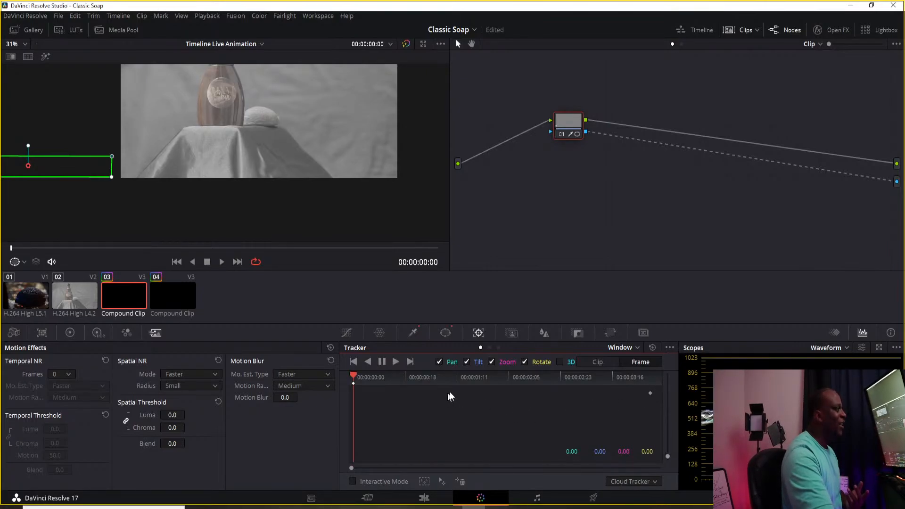
Reset the window tracker and restore the curve window's Pan to its default of 50.00
left_click(653, 349)
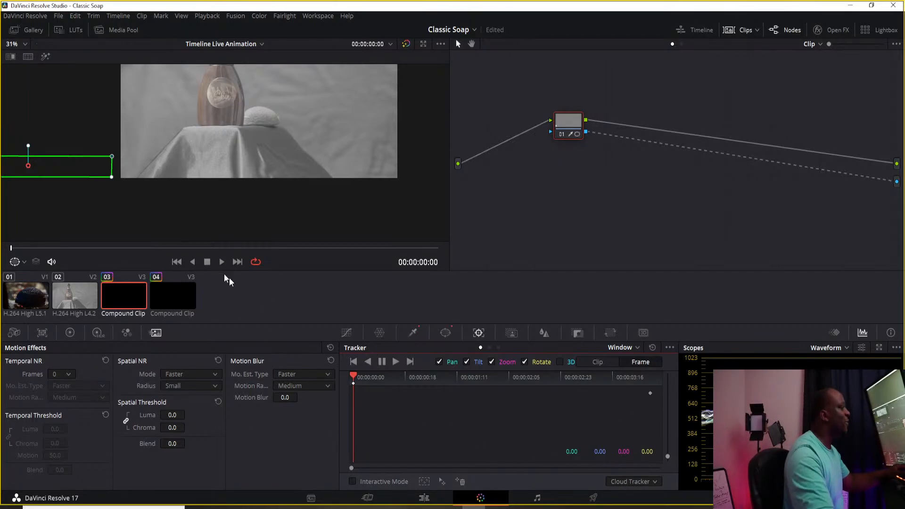
left_click(446, 333)
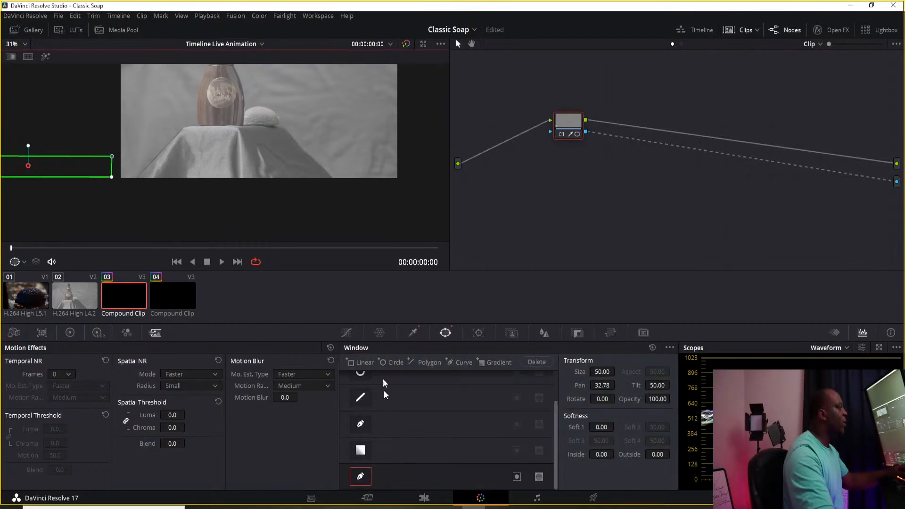
double_click(581, 386)
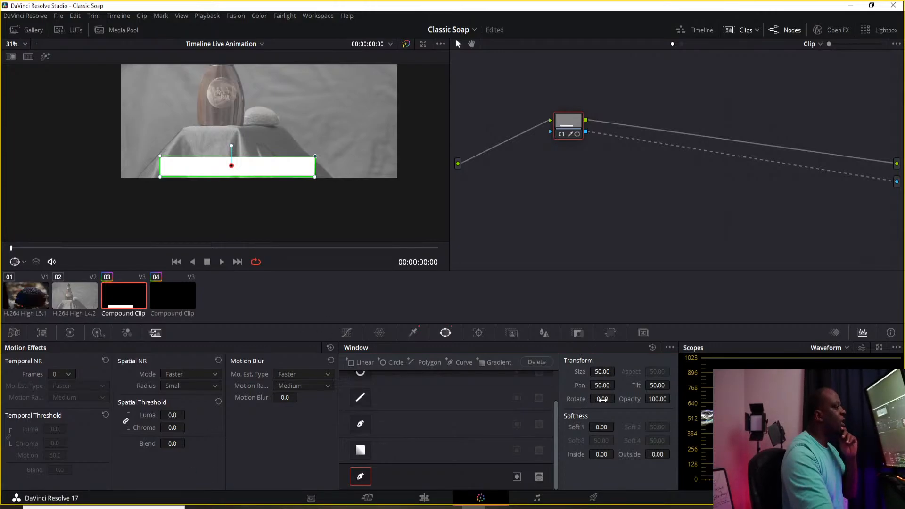
On the Edit page, add a Text title on Video 4 and trim its end to match the white title 2 clip
left_click(433, 499)
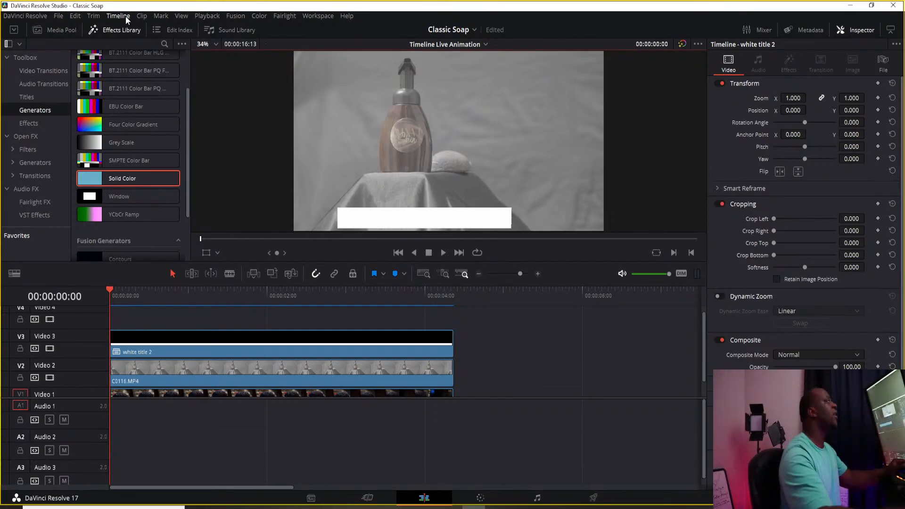
left_click(28, 97)
scroll(112, 136, "up", 3)
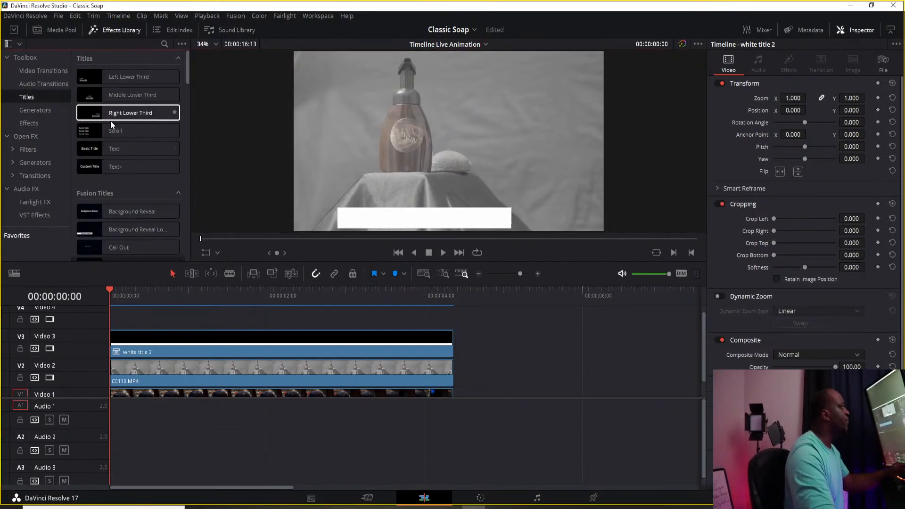
left_click_drag(107, 149, 188, 317)
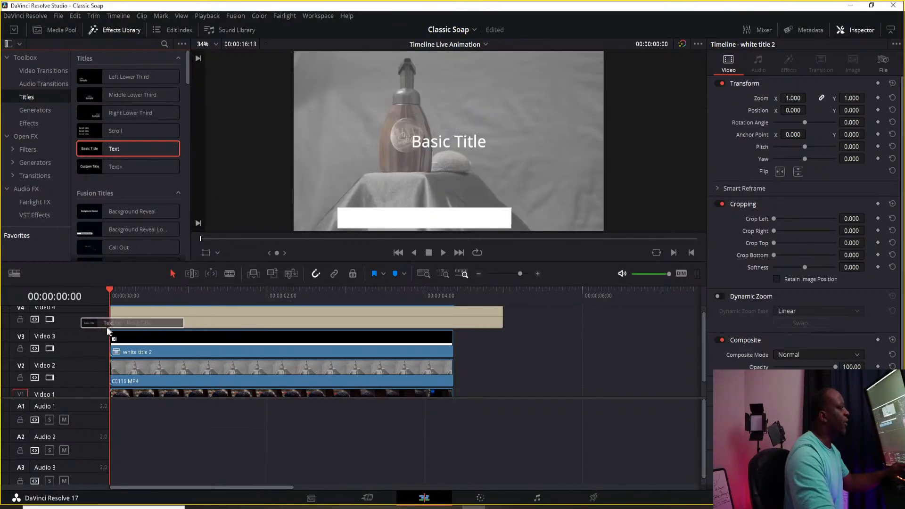
left_click(387, 312)
left_click_drag(502, 315, 455, 316)
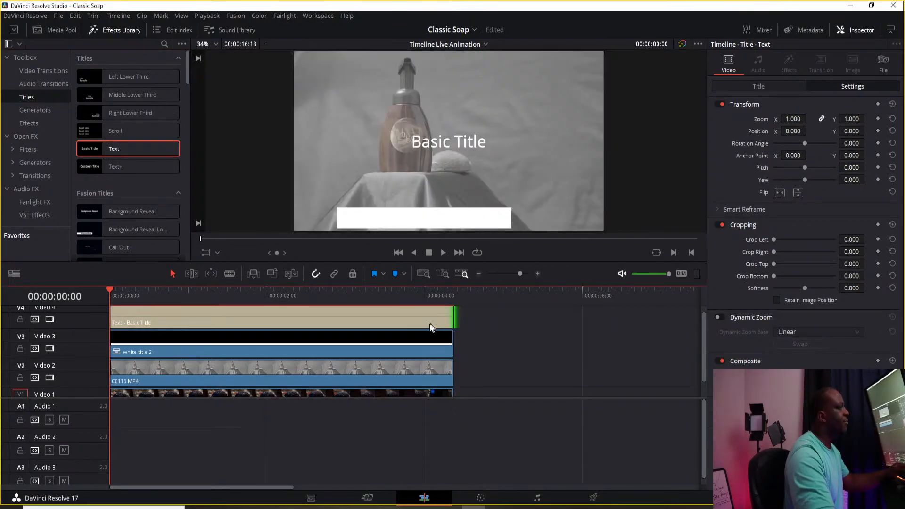
Replace the title's default text with "example 2"
left_click(762, 90)
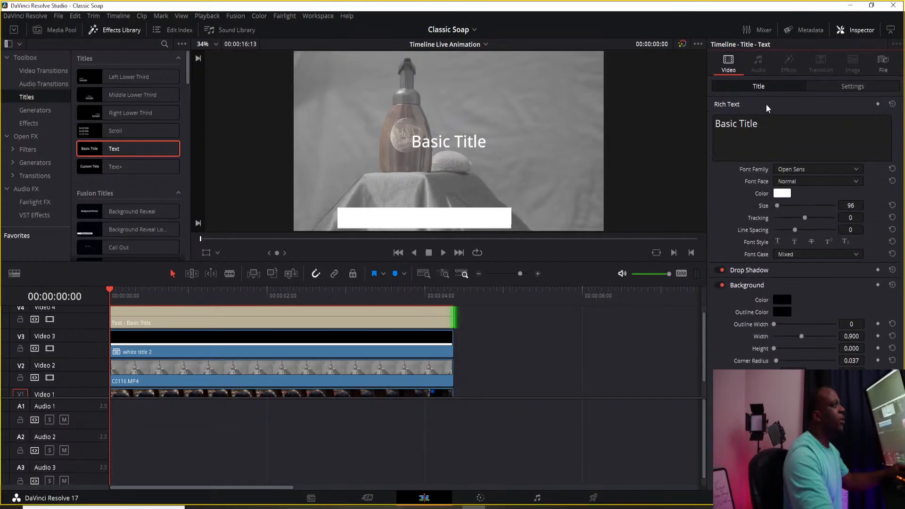
triple_click(764, 126)
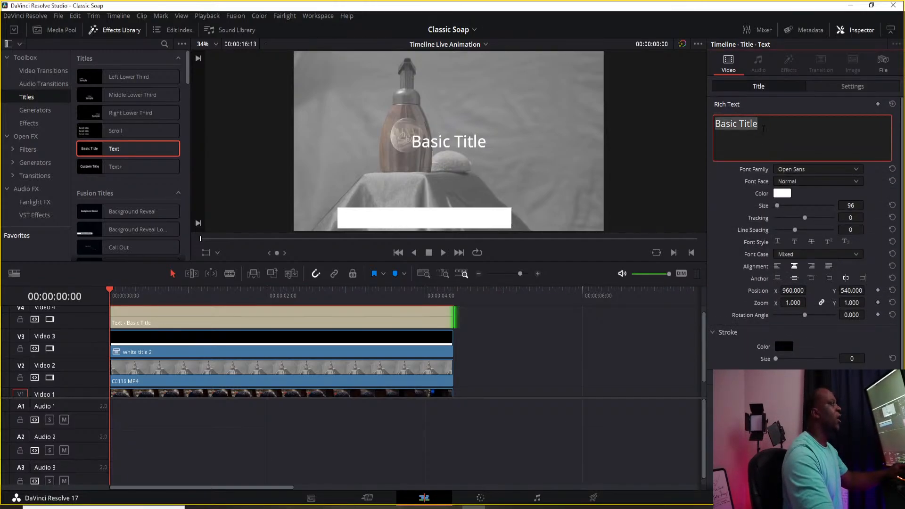
type("example")
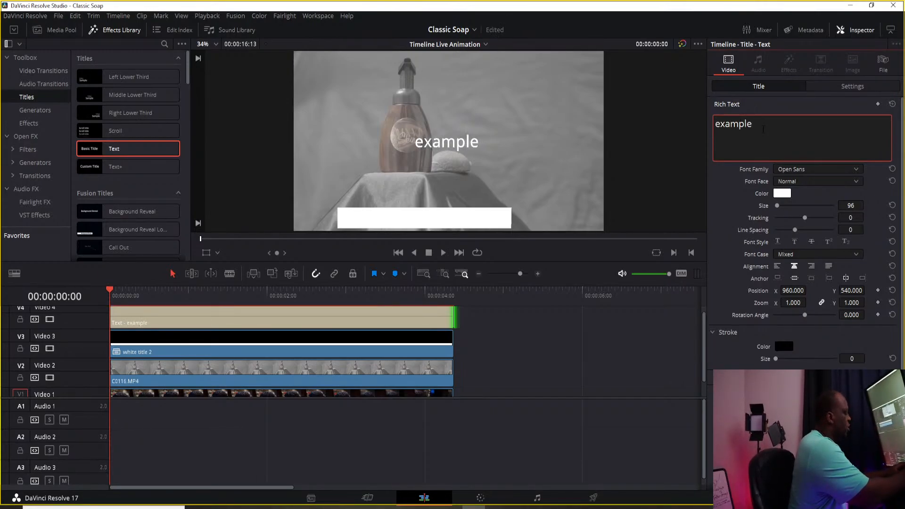
type(" 2")
Try out different fonts on the "example 2" title and settle on Times New Roman Italic
key("Down")
key("Down")
key("Down")
key("Down")
key("Down")
key("Down")
key("Down")
key("Down")
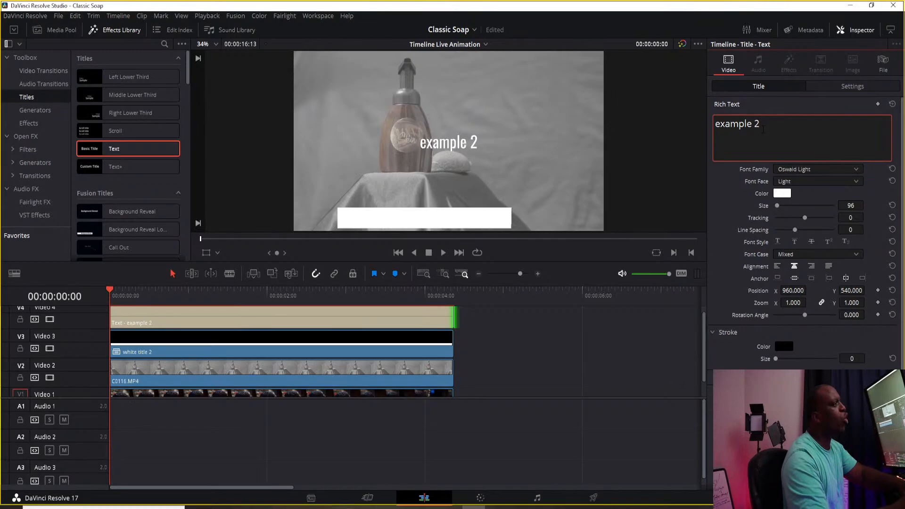
key("Down")
key("Down")
key("Down")
key("Down")
key("Down")
key("Down")
key("Down")
key("Down")
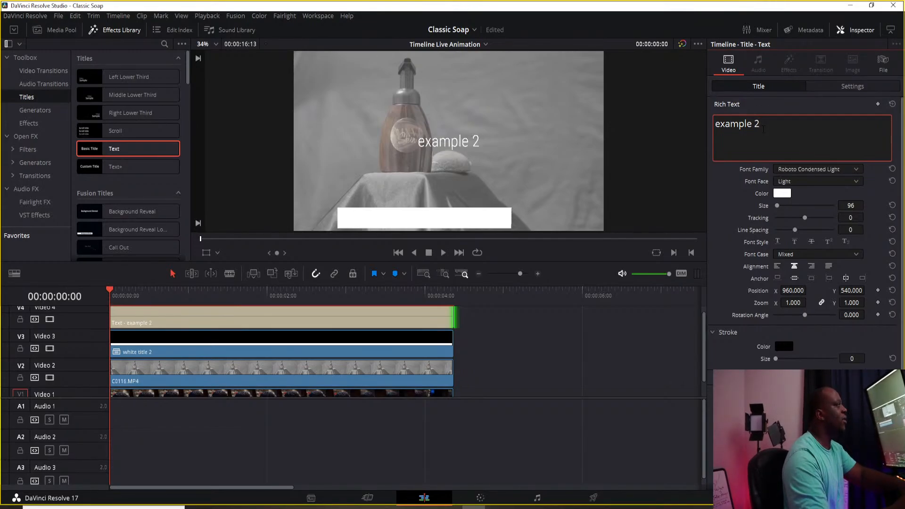
key("Down")
key("Down")
key("Down")
key("Down")
key("Down")
key("Down")
key("Down")
key("Down")
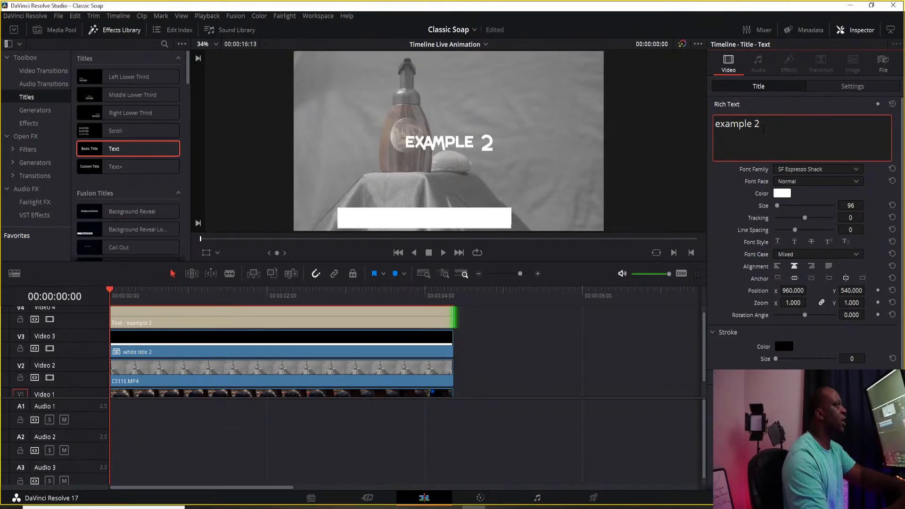
key("Down")
key("Down")
key("Down")
key("Down")
key("Down")
key("Down")
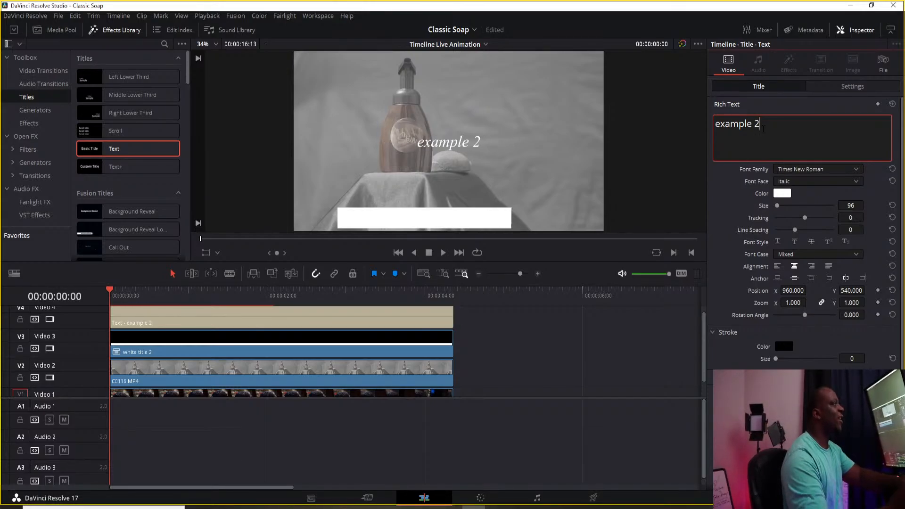
Color the "example 2" title with a brown-grey sampled from the bottle and darkened to #786a62, and set its font face to Bold
left_click(782, 193)
left_click(378, 252)
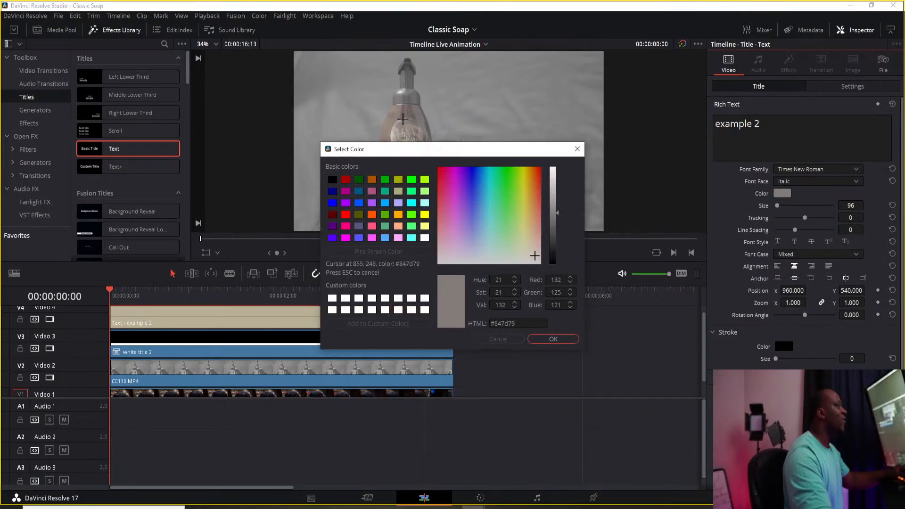
left_click(399, 130)
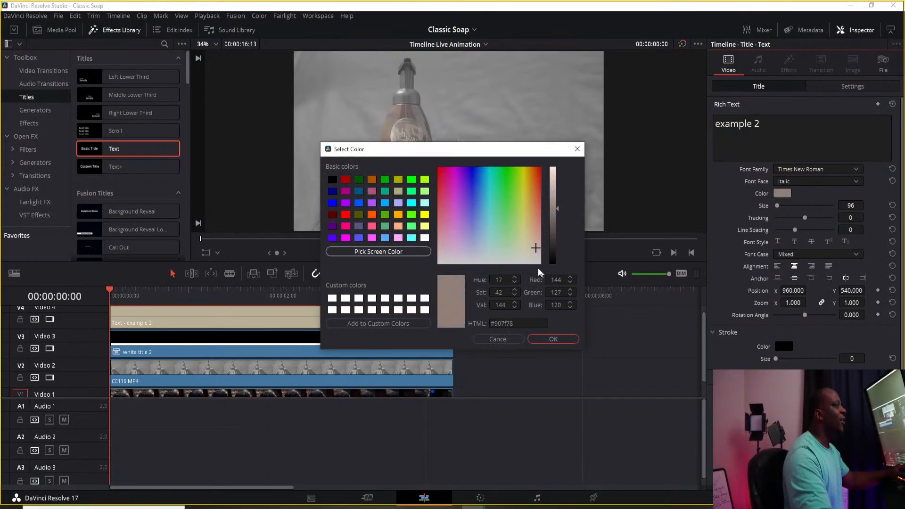
left_click(378, 252)
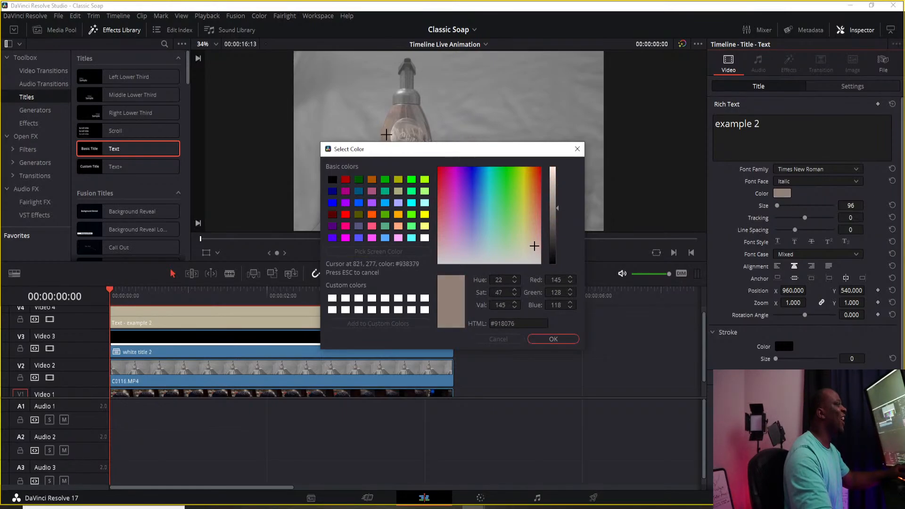
left_click(387, 133)
left_click_drag(559, 209, 560, 220)
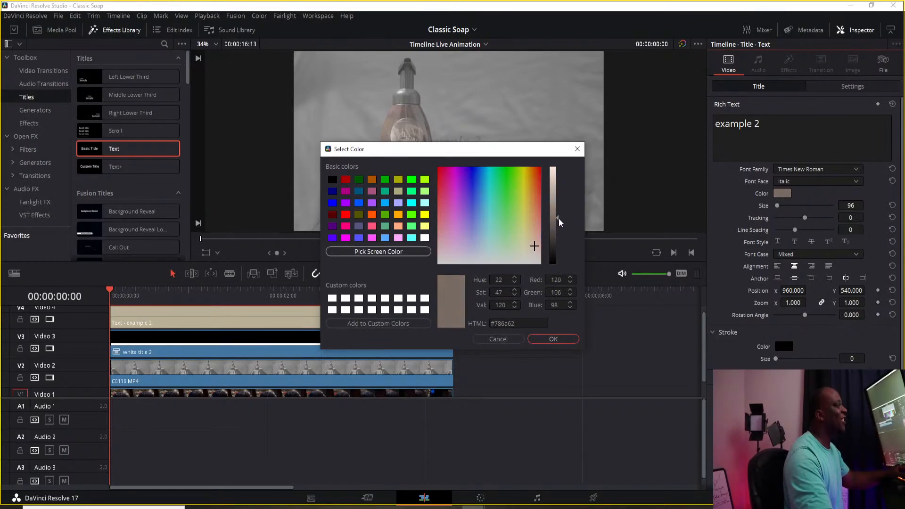
left_click(554, 340)
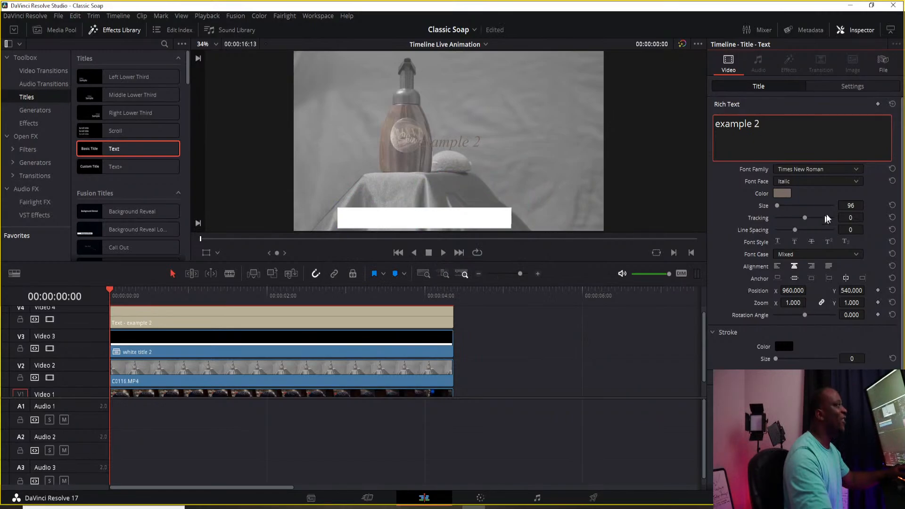
left_click(809, 181)
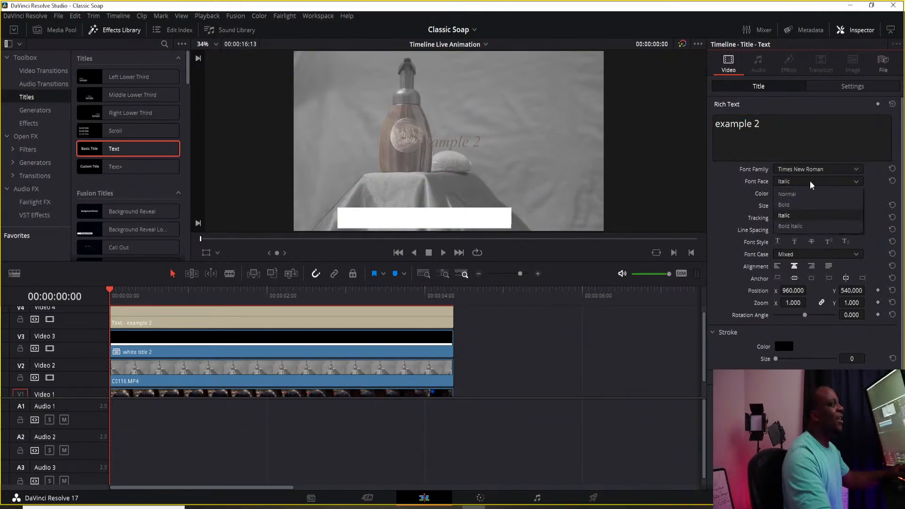
left_click(797, 208)
Fit the title over the white bar at Position X -155, Y -452, stretching only its width to Zoom X 1.580
left_click(854, 87)
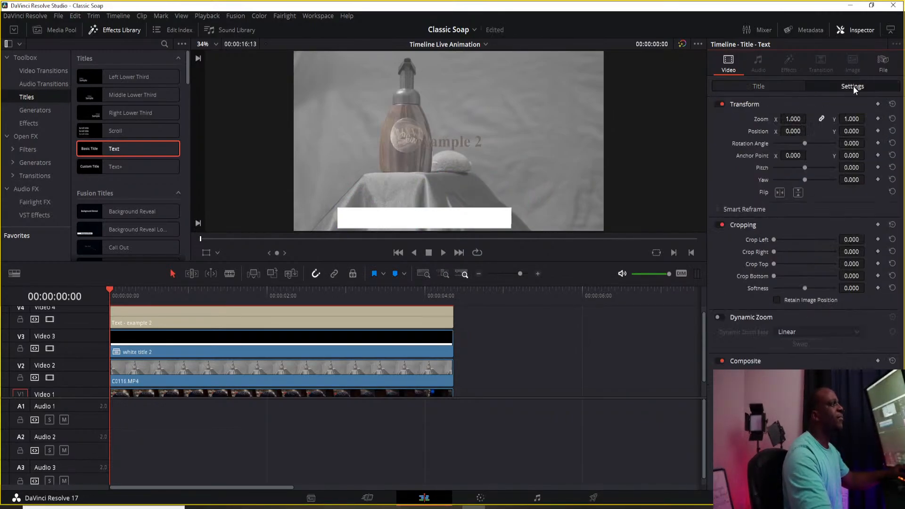
left_click_drag(851, 131, 809, 131)
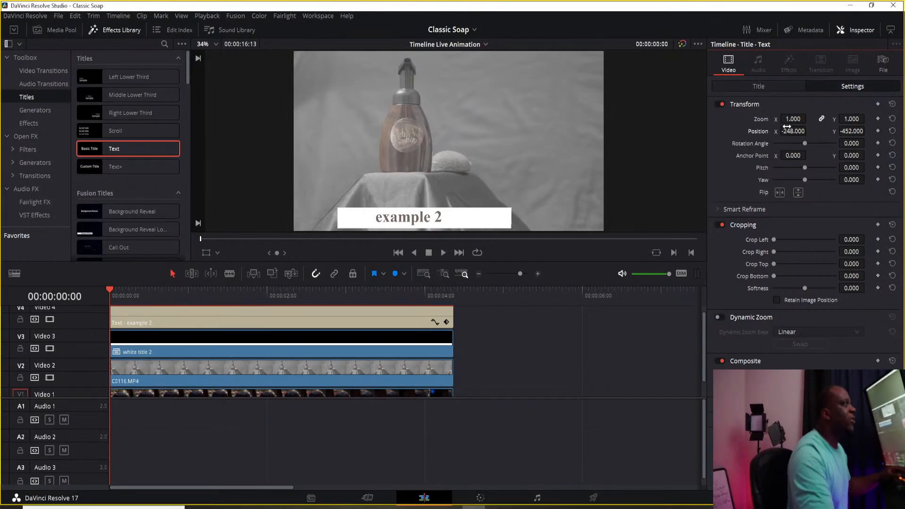
left_click(822, 119)
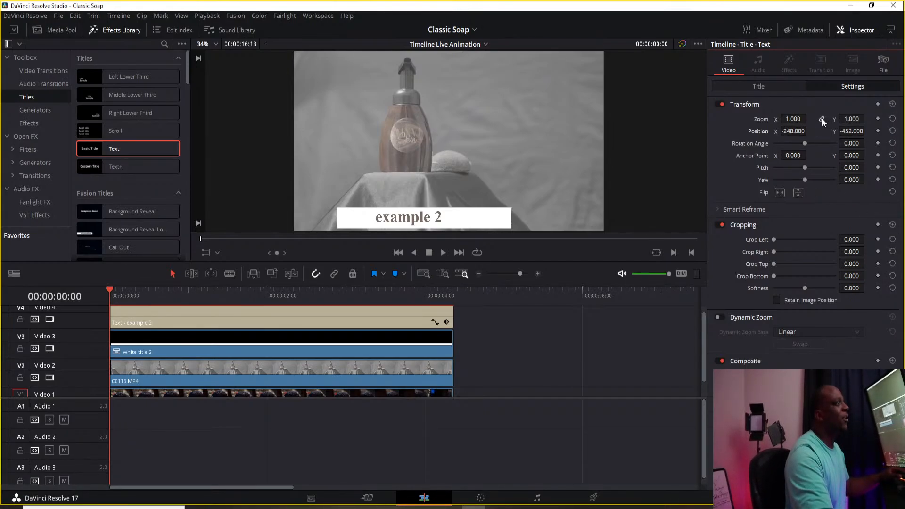
left_click_drag(791, 119, 809, 134)
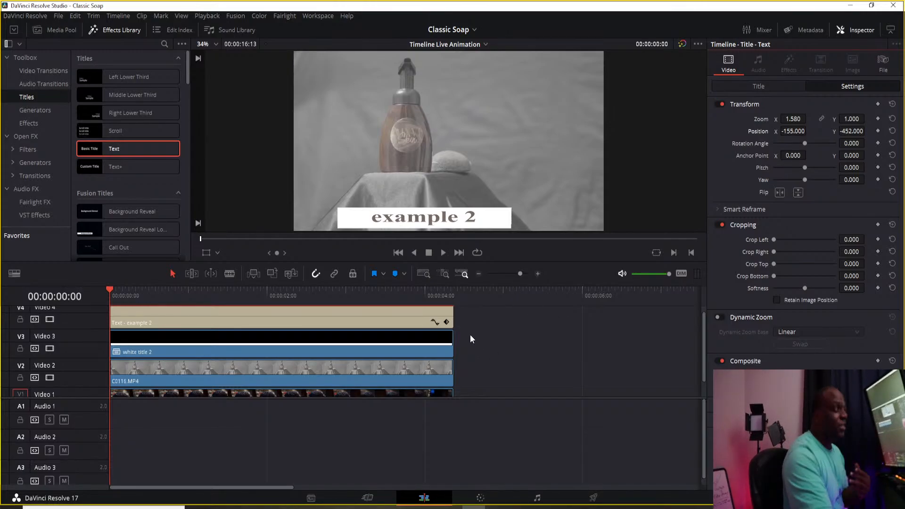
Combine the "example 2" title and the white title 2 clip into a compound clip named "text and white title"
scroll(448, 336, "up", 1)
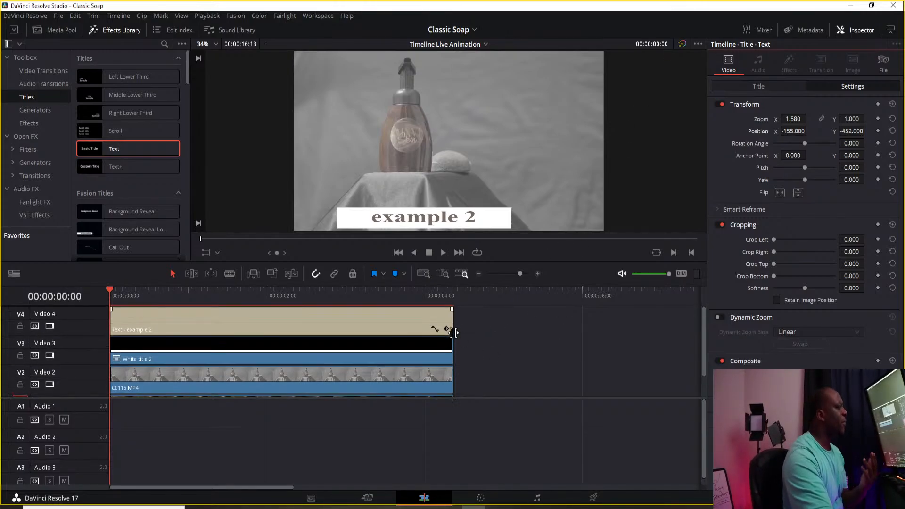
left_click(499, 302)
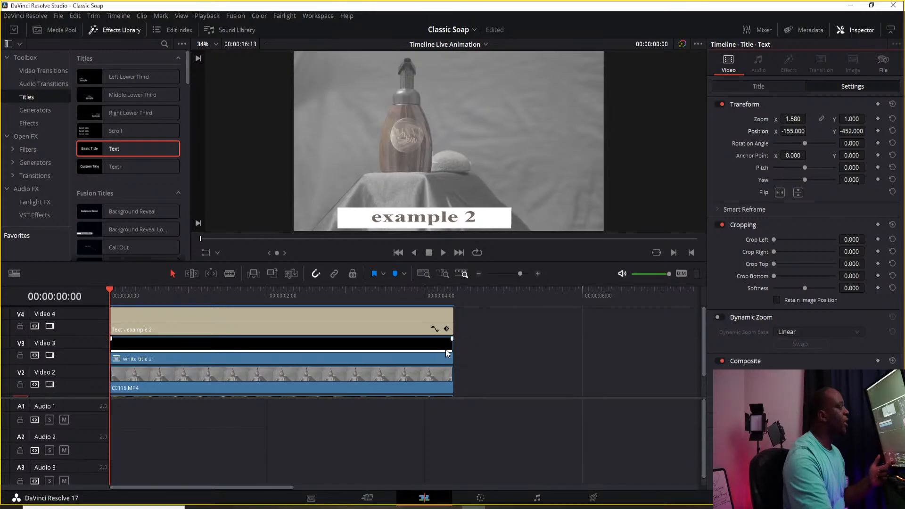
left_click_drag(480, 344, 313, 315)
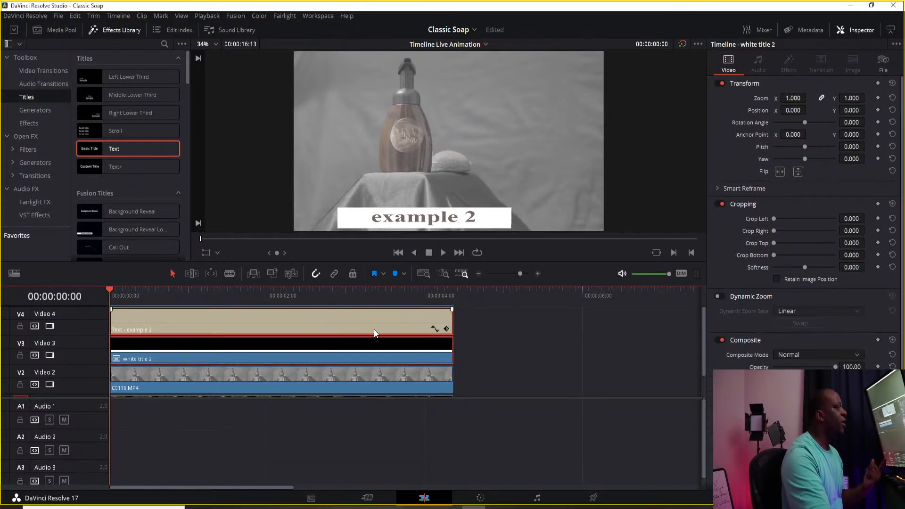
right_click(371, 324)
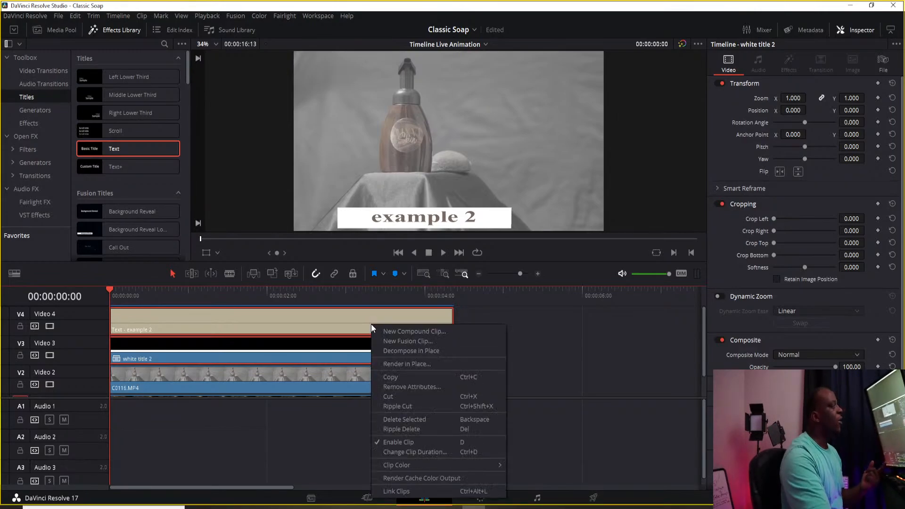
left_click(410, 331)
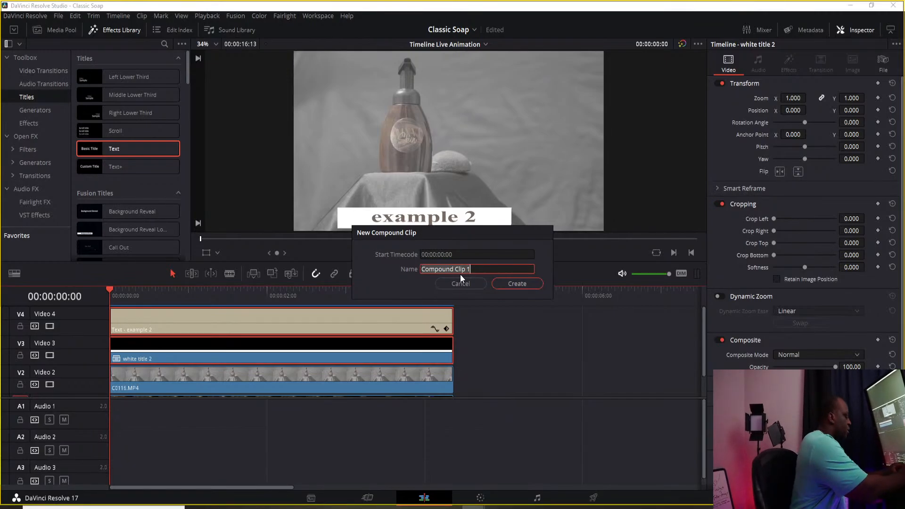
type("text and white title")
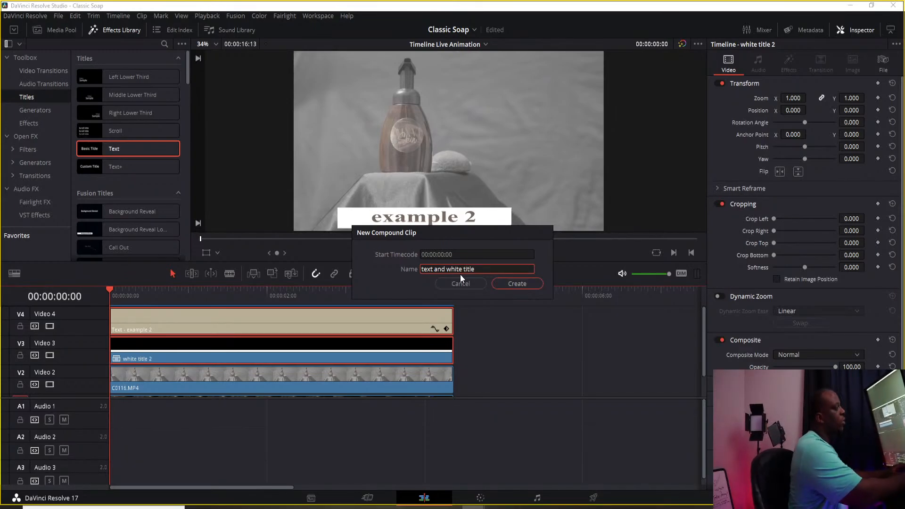
left_click(514, 286)
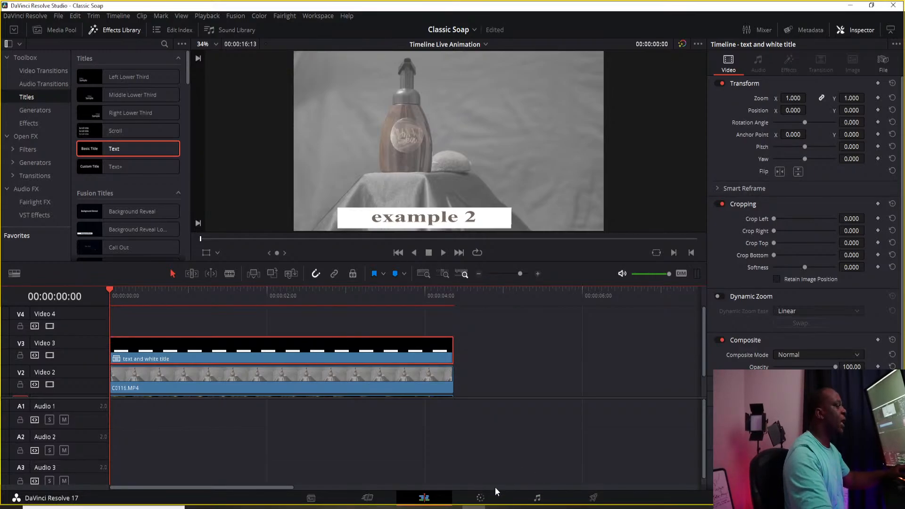
On the Color page, add an alpha output to the compound clip's node graph and connect node 01's alpha to it
left_click(480, 497)
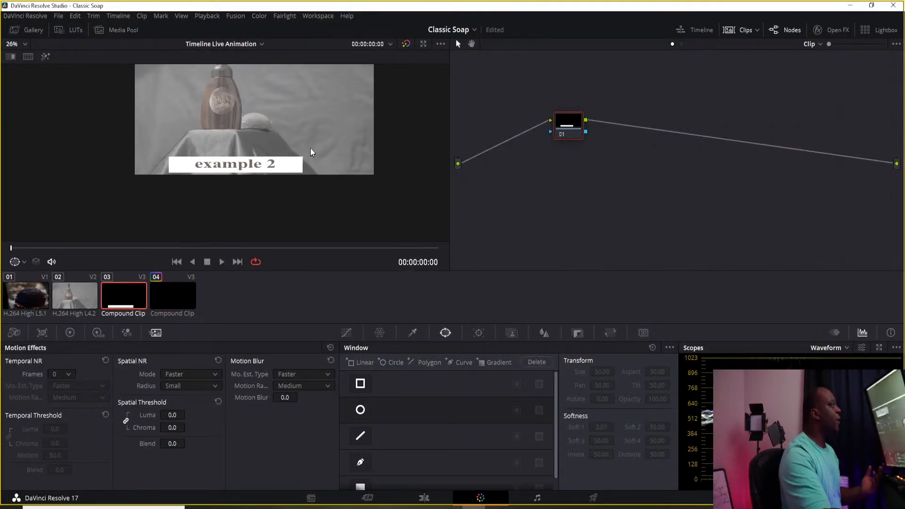
right_click(675, 207)
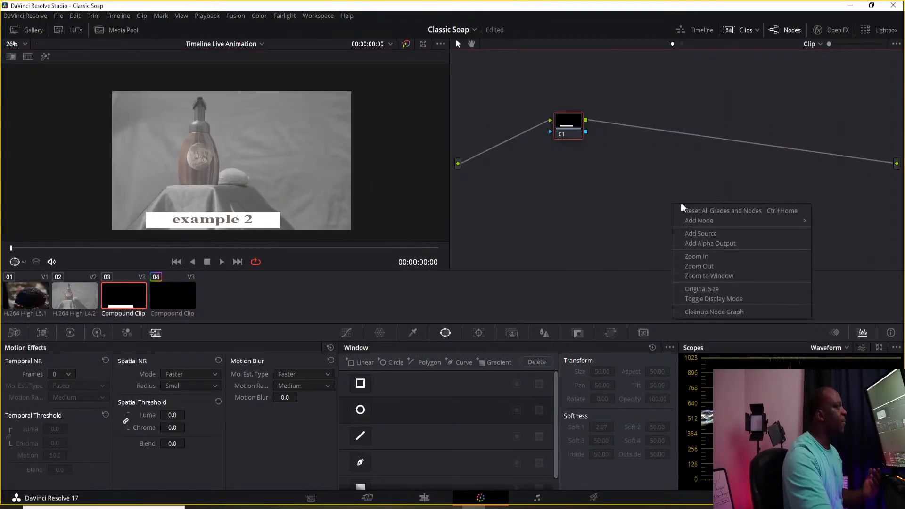
left_click(742, 243)
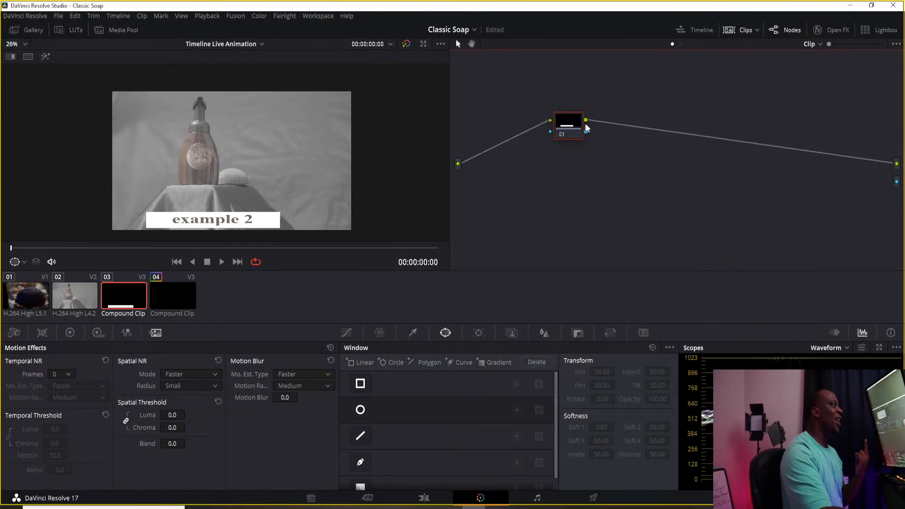
left_click_drag(586, 132, 788, 179)
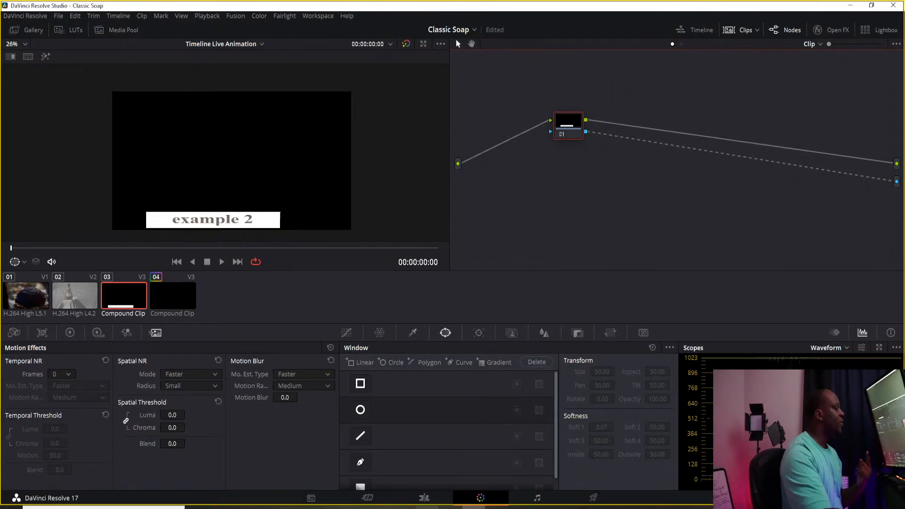
Qualify node 01 by sampling the "example 2" lettering in the viewer, and bring up the Power Window controls
left_click(413, 332)
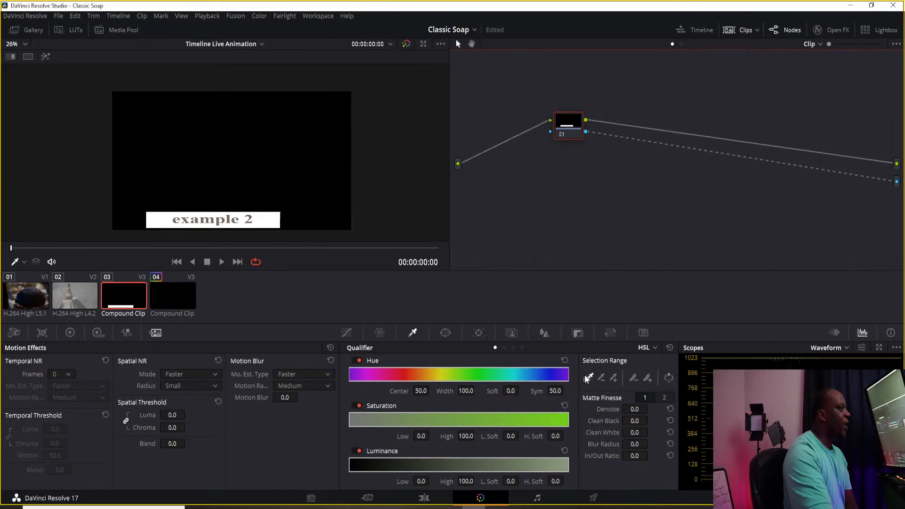
left_click_drag(230, 218, 247, 215)
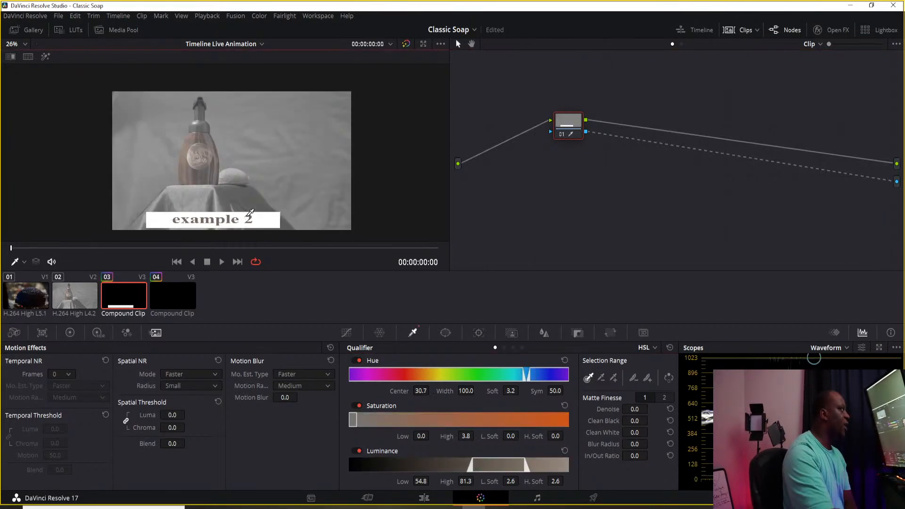
left_click(669, 224)
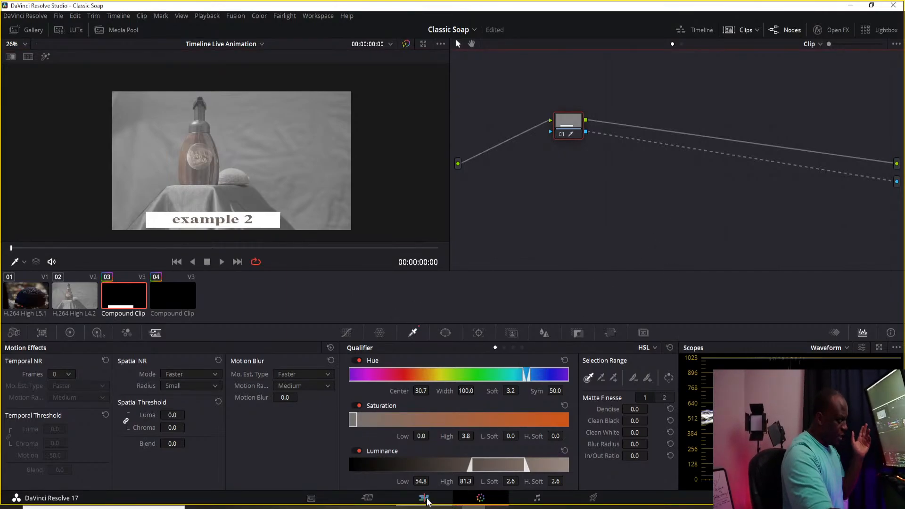
left_click(446, 333)
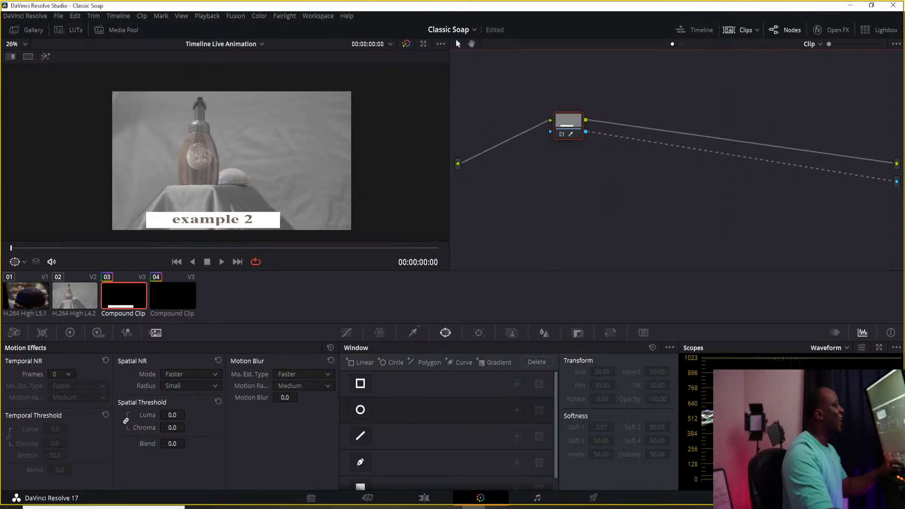
On the Edit page, keyframe the compound clip's Position X from -1363 at 00:00:00:00 to -400 at 00:00:01:04, adding a Zoom keyframe at 00:00:01:04
left_click(434, 499)
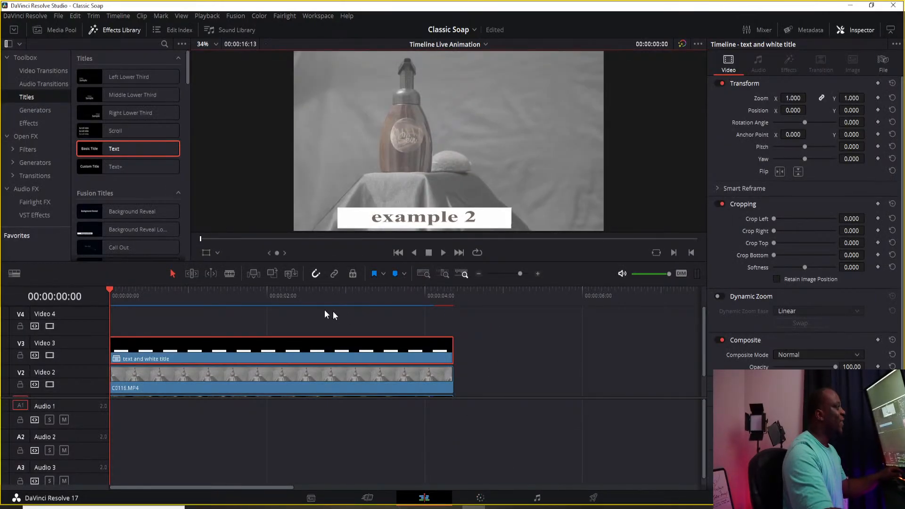
mouse_move(221, 299)
left_mouse_down()
mouse_move(169, 300)
mouse_move(217, 299)
left_mouse_up()
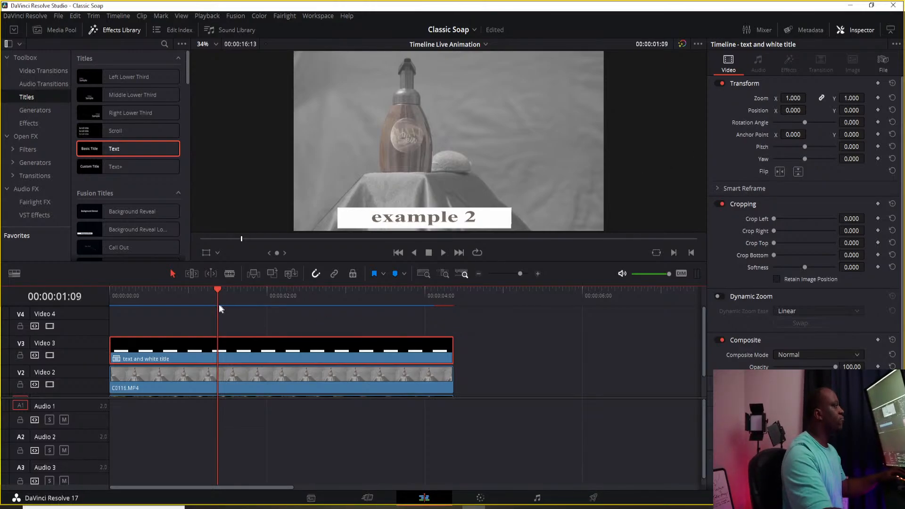
mouse_move(214, 300)
left_mouse_down()
mouse_move(178, 299)
mouse_move(202, 302)
left_mouse_up()
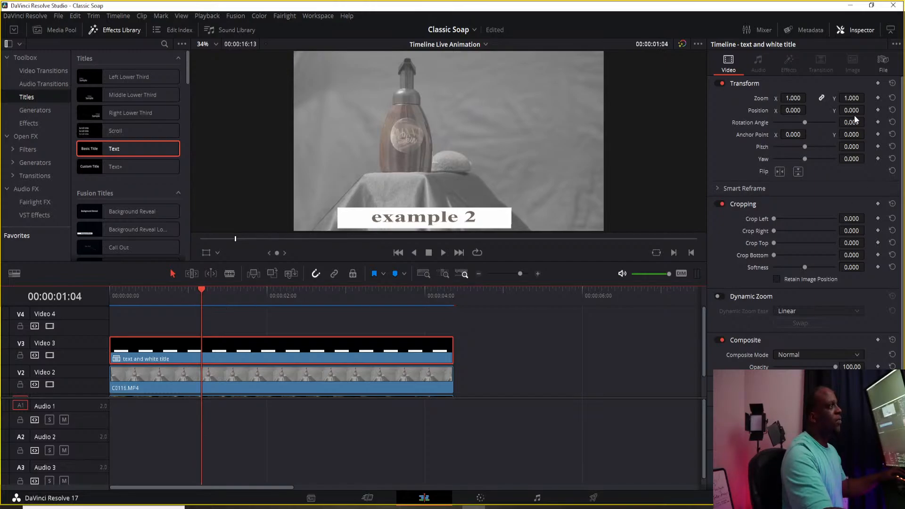
left_click_drag(803, 112, 752, 112)
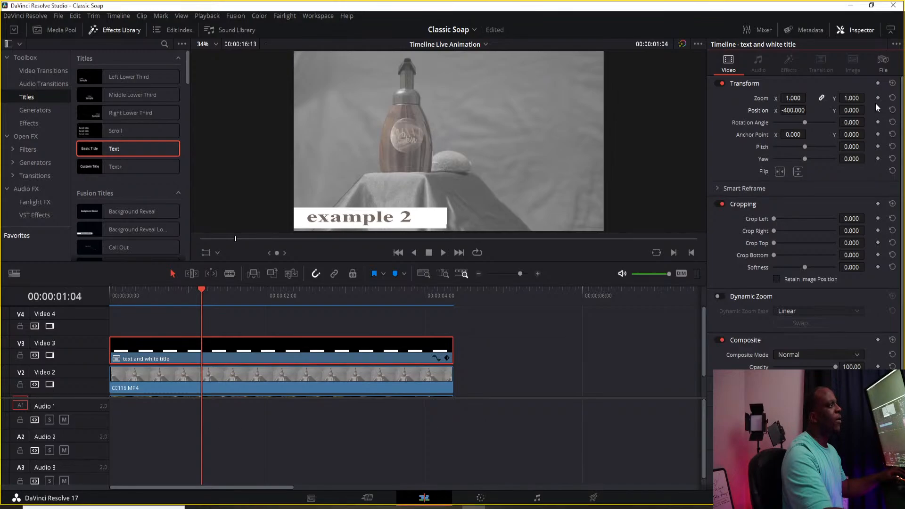
left_click(877, 97)
left_click(878, 110)
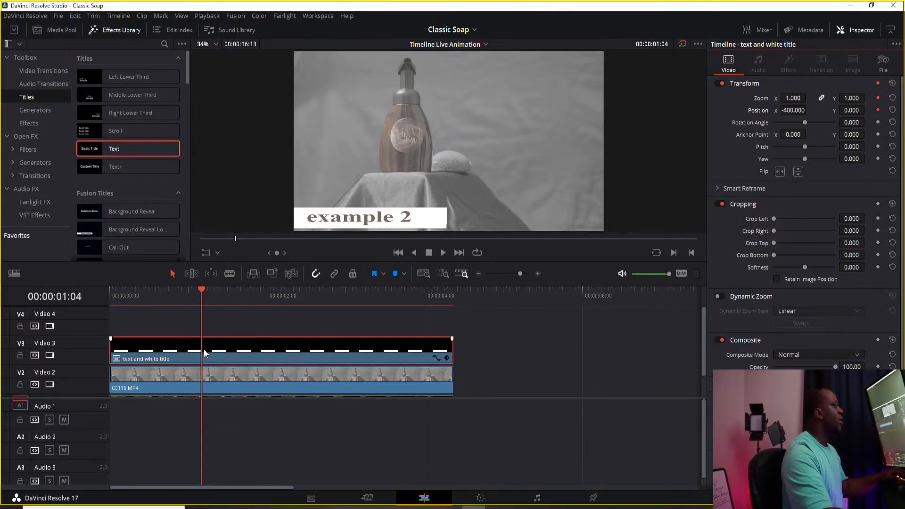
left_click_drag(164, 299, 100, 303)
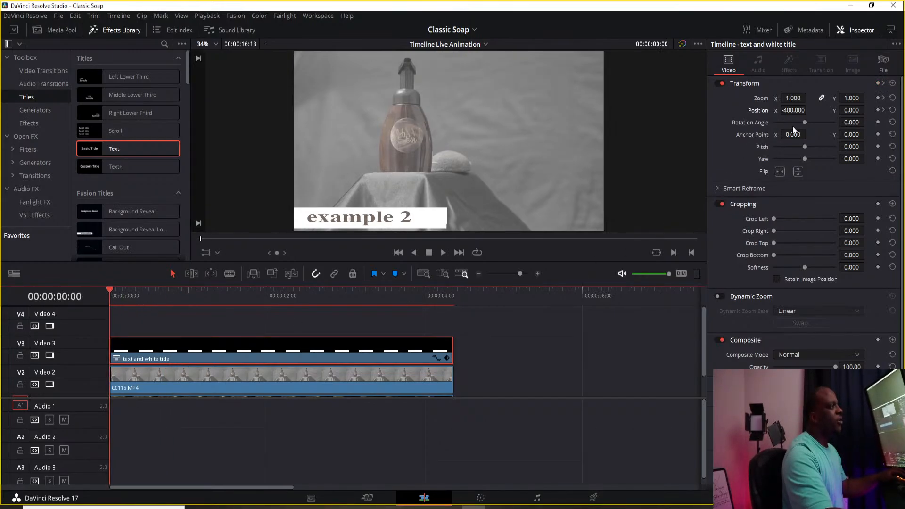
mouse_move(795, 110)
left_mouse_down()
mouse_move(782, 110)
mouse_move(810, 110)
left_mouse_up()
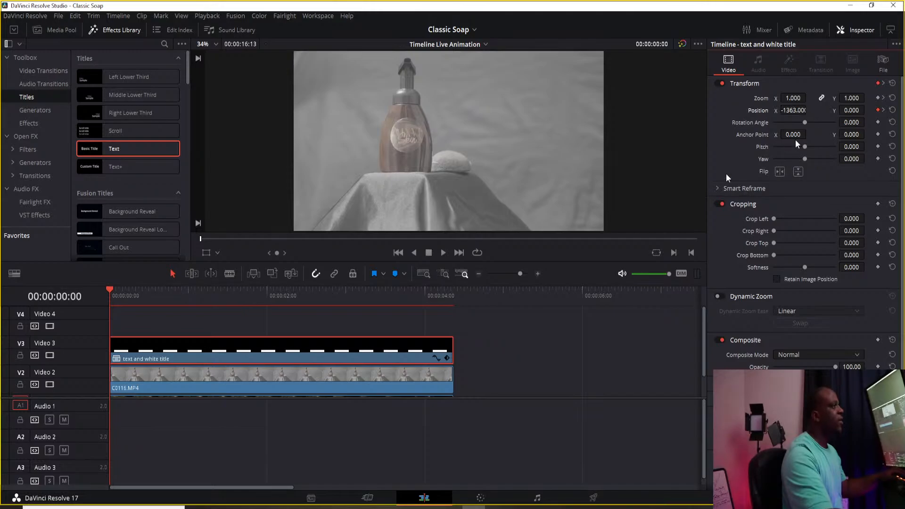
Add Position and Zoom keyframes at 00:00:02:08 to hold the compound clip at Position X -400
left_click_drag(288, 301, 294, 302)
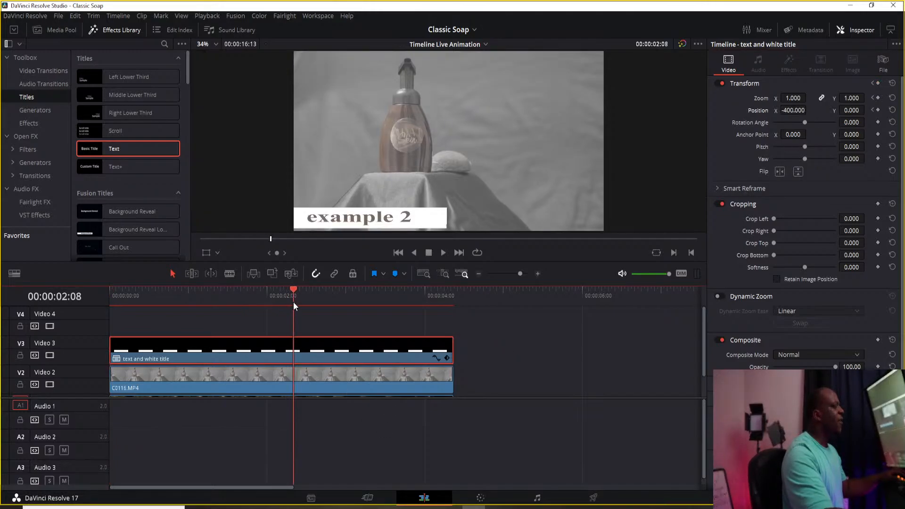
left_click(878, 110)
left_click(878, 99)
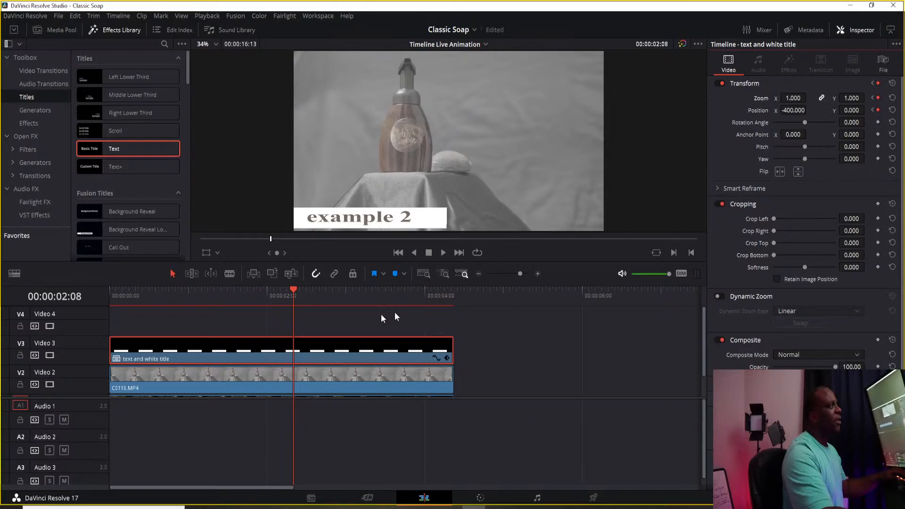
Keyframe the compound clip's Position X at -1380 at 00:00:03:01 and play the animation from the timeline's start
left_click_drag(298, 301, 350, 300)
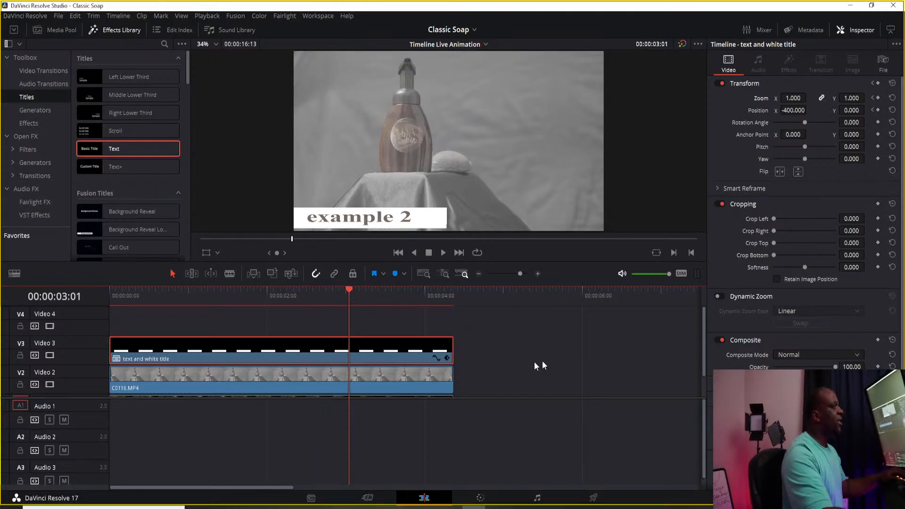
left_click_drag(801, 111, 809, 110)
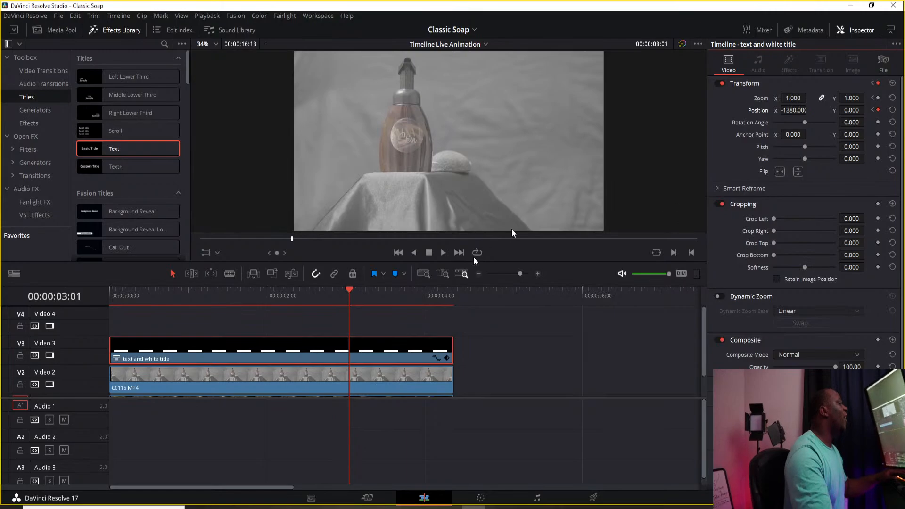
left_click_drag(175, 299, 111, 299)
key("space")
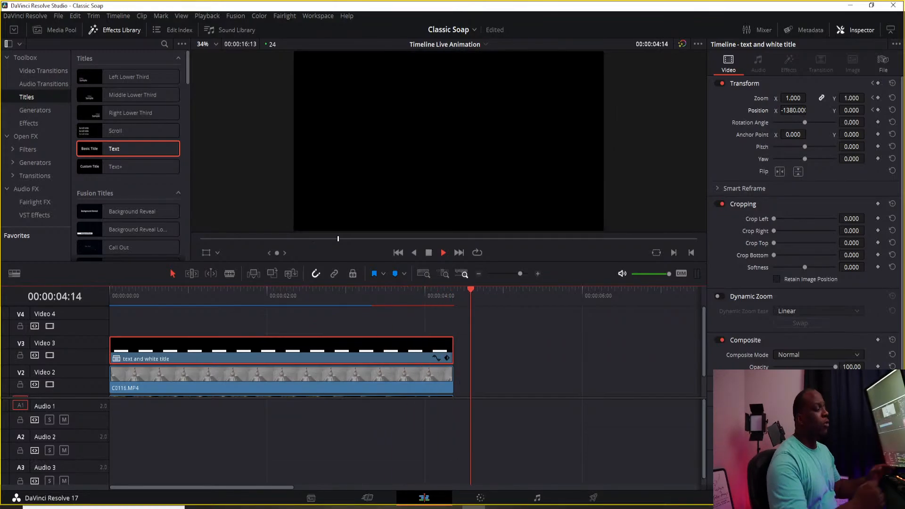
left_click_drag(169, 300, 109, 301)
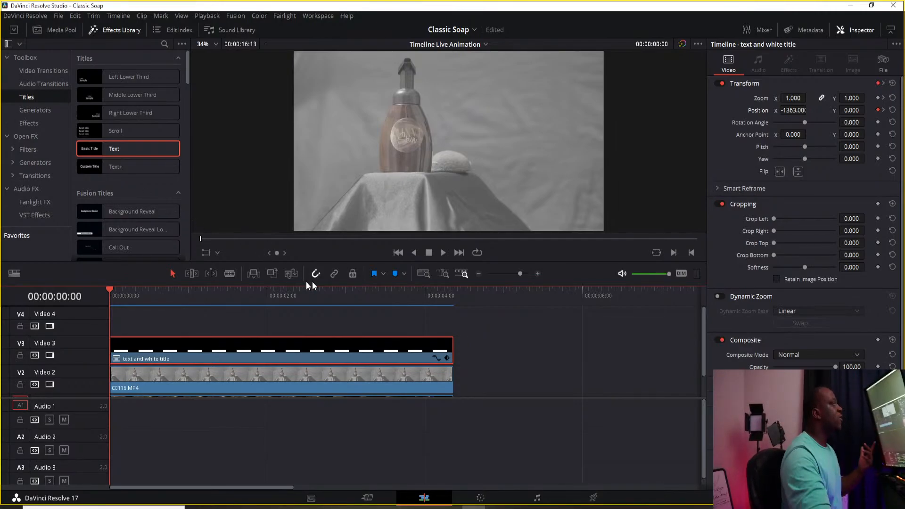
Move the compound clip past the footage's end on Video 3 and replace it with a Clean and Simple Lower Third title trimmed to the footage
scroll(125, 173, "down", 3)
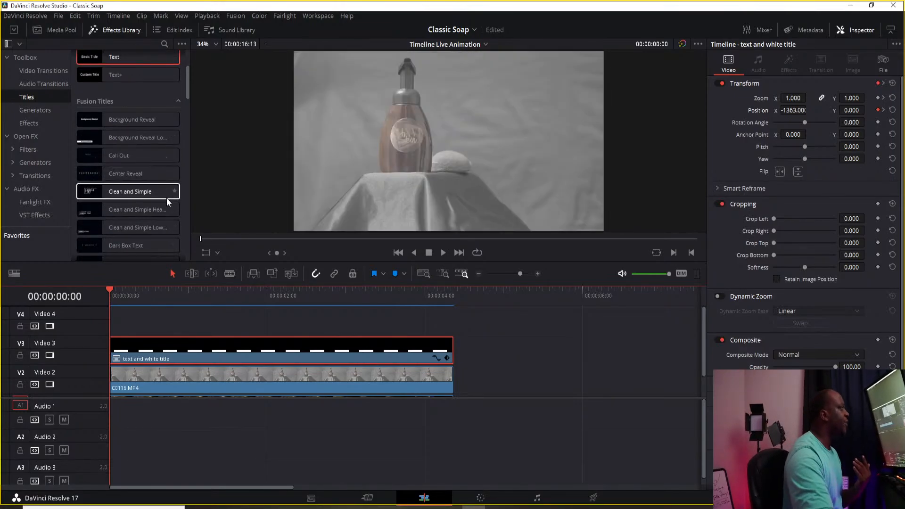
left_click_drag(221, 357, 595, 356)
scroll(113, 180, "down", 1)
scroll(111, 170, "down", 1)
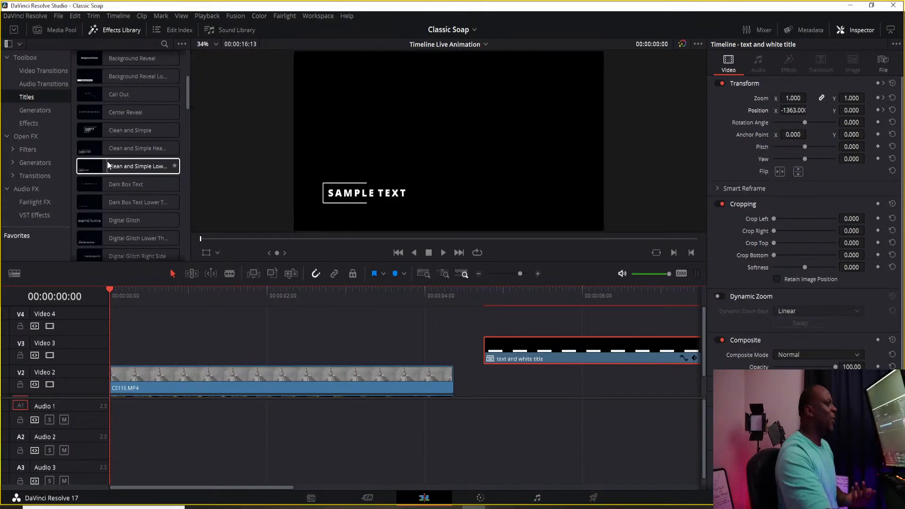
left_click_drag(99, 169, 111, 337)
left_click_drag(502, 350, 453, 350)
key("space")
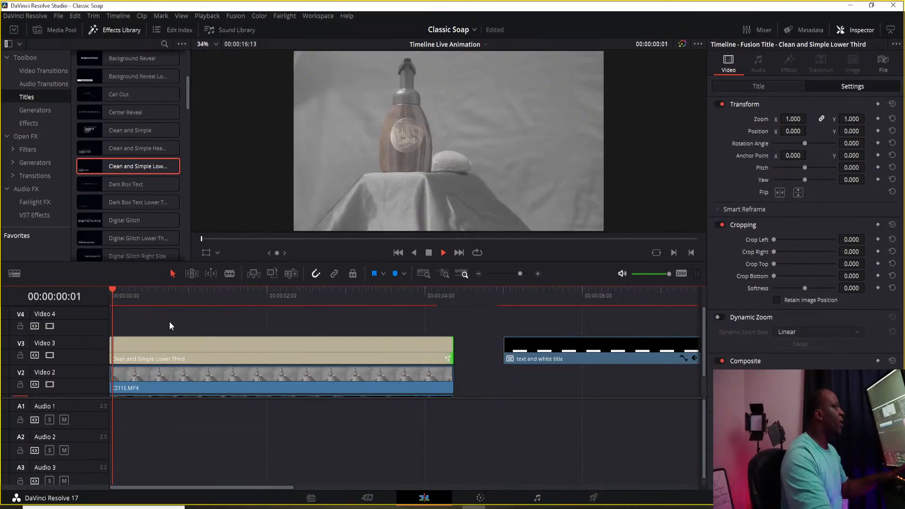
key("space")
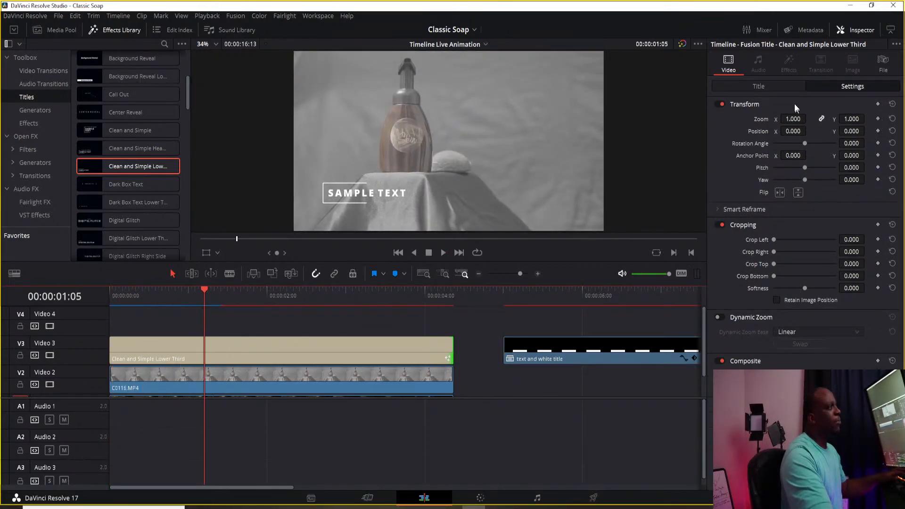
Change the Clean and Simple Lower Third title's text to "text low"
left_click(786, 90)
left_click(786, 156)
key("ctrl+a")
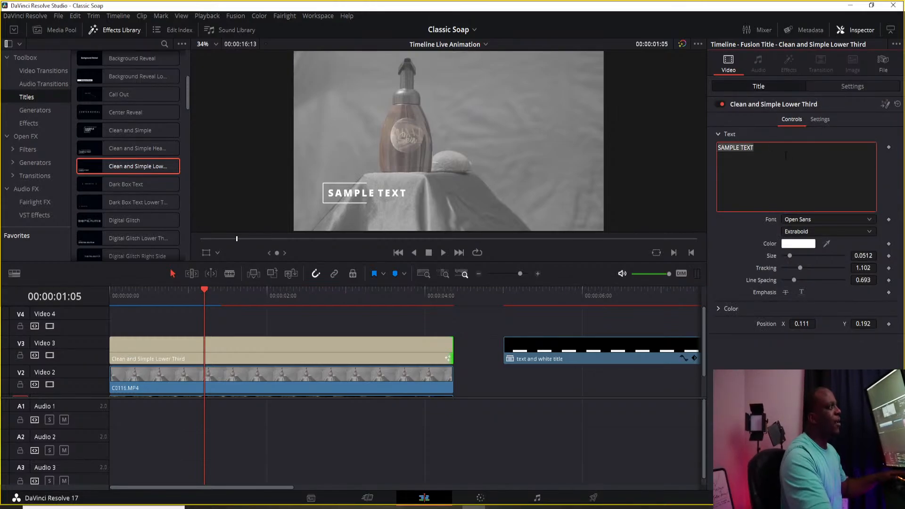
type("text")
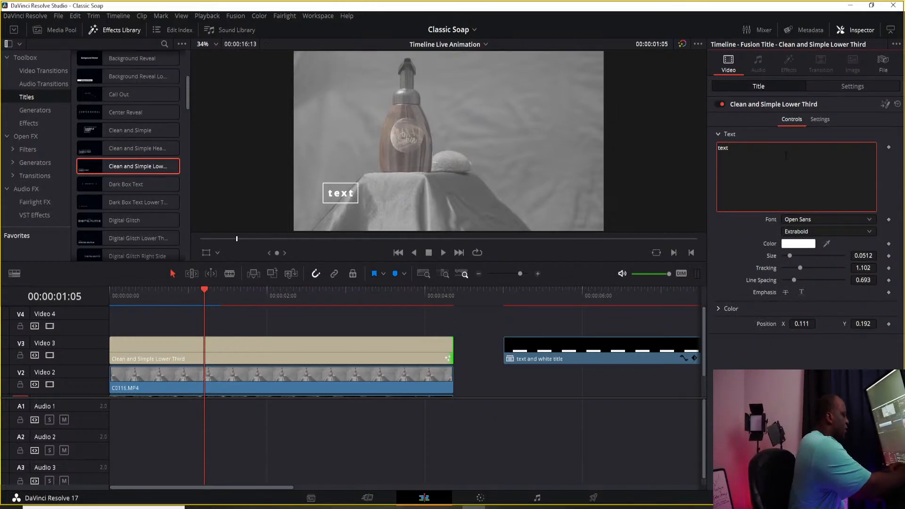
type(" low")
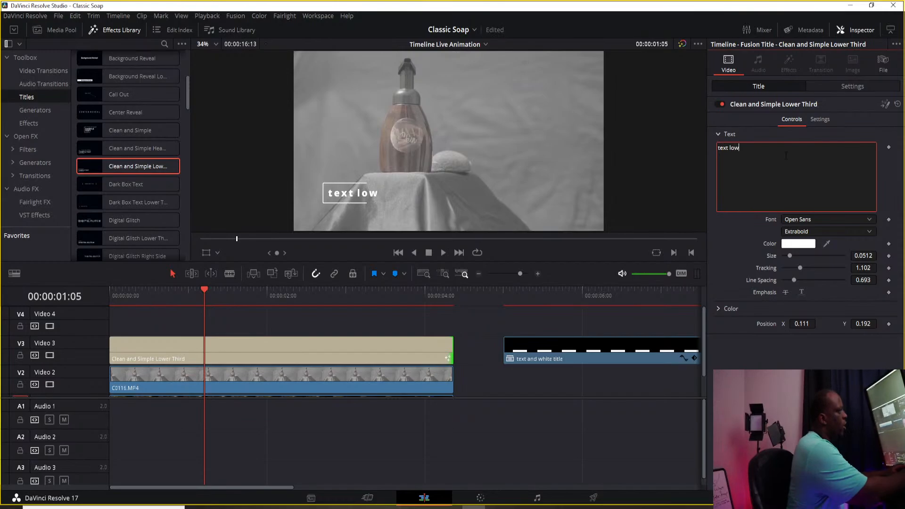
left_click(279, 323)
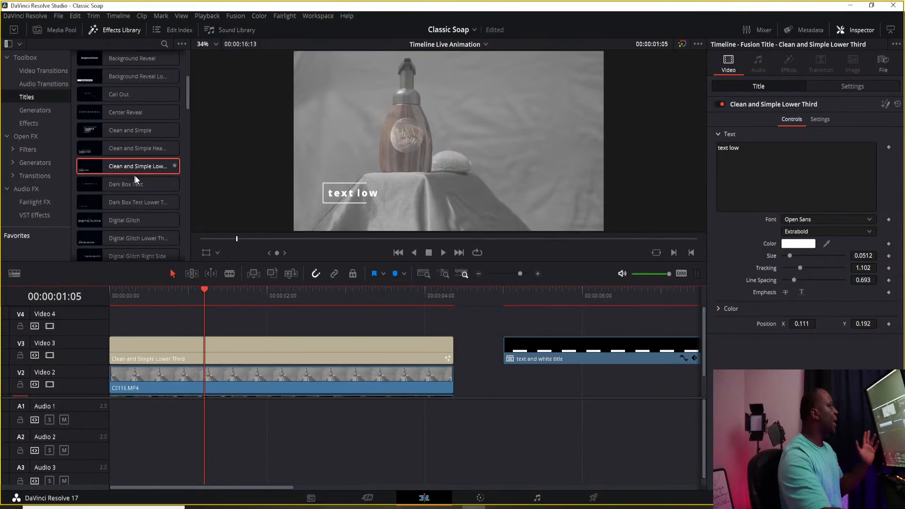
Add a Digital Glitch title on Video 4, trim its end to match the clips below, and preview it
scroll(120, 186, "down", 1)
left_click_drag(112, 193, 155, 325)
left_click_drag(128, 295, 106, 307)
key("space")
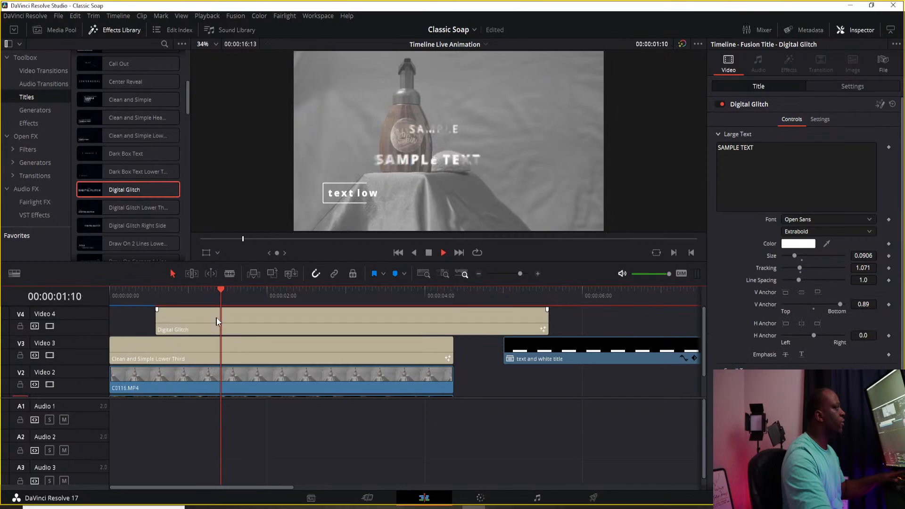
left_click_drag(547, 326, 453, 326)
left_click(155, 295)
key("space")
key("space")
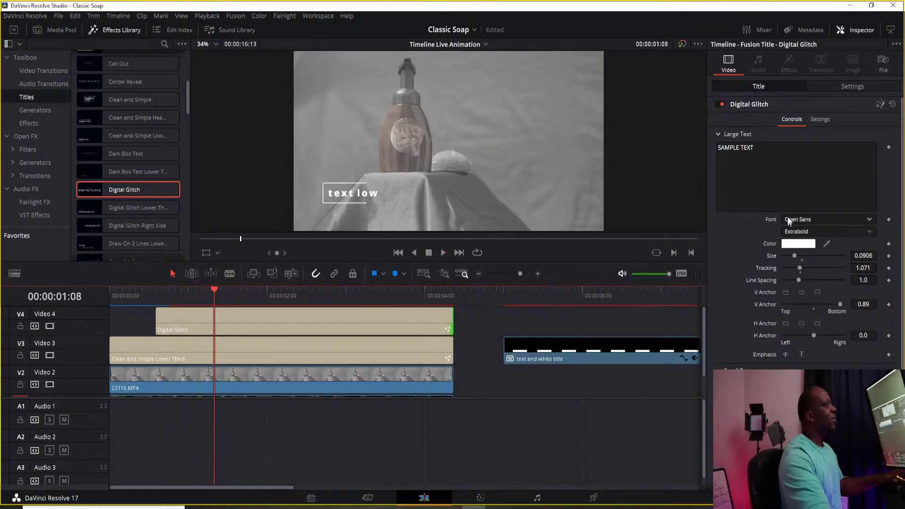
Change the Digital Glitch title's large text to "text big" and play back the result
left_click(774, 171)
key("ctrl+a")
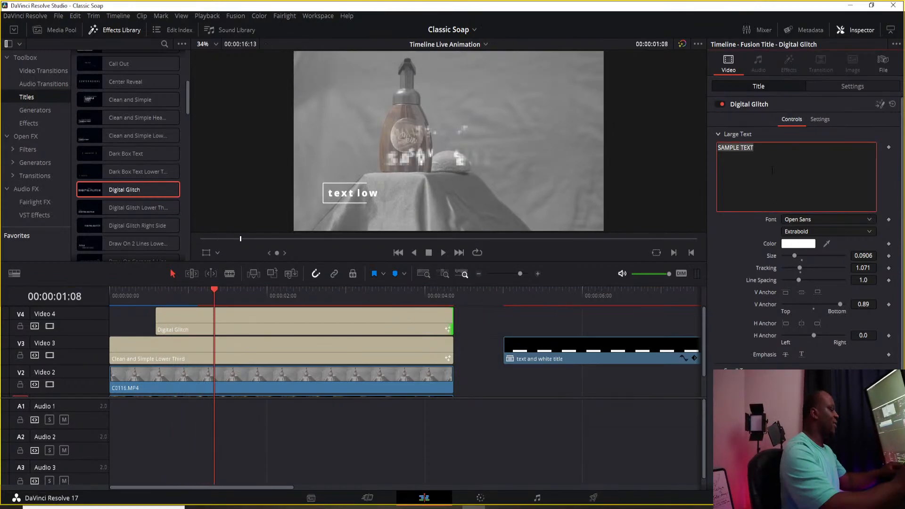
type("fhjdfijkn")
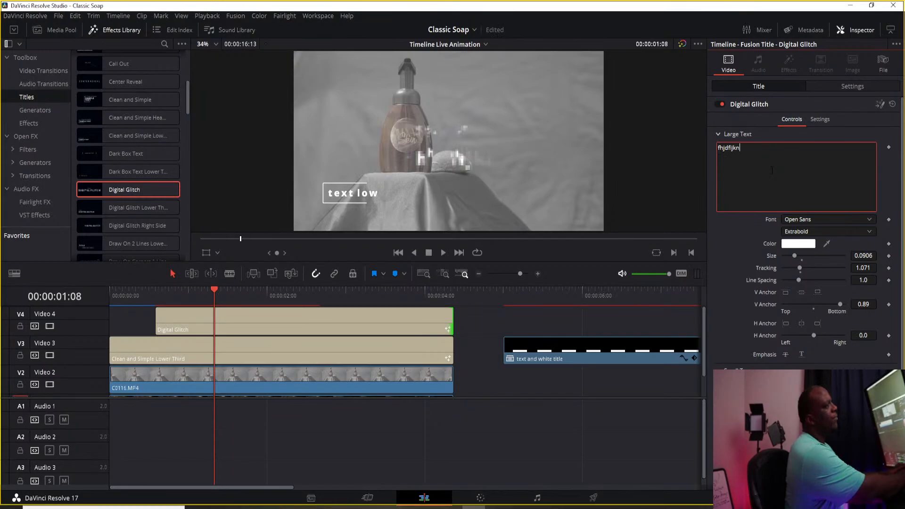
key("BackSpace")
key("BackSpace")
key("BackSpace")
key("BackSpace")
key("BackSpace")
key("BackSpace")
key("BackSpace")
key("BackSpace")
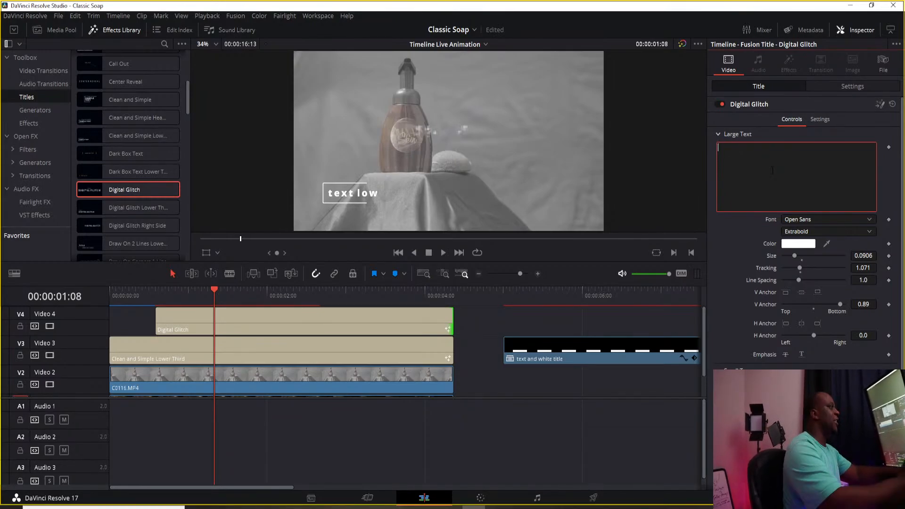
type("te")
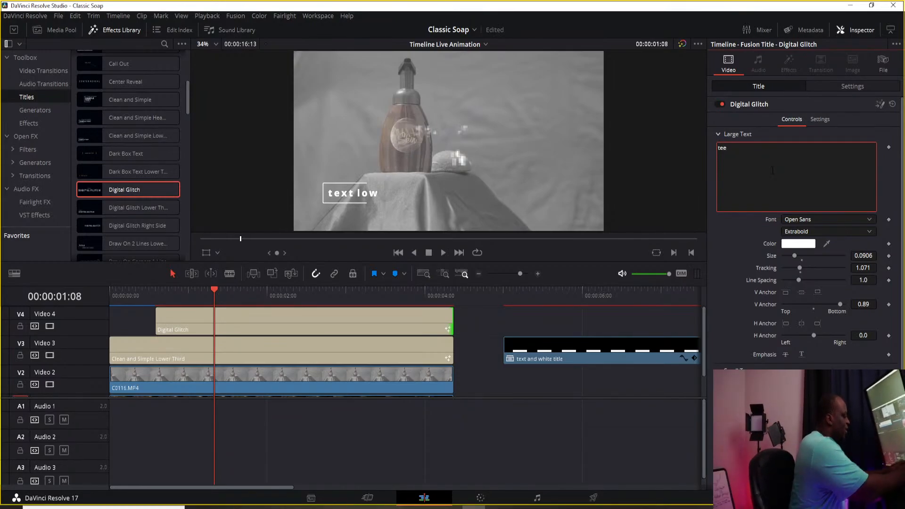
type("xt")
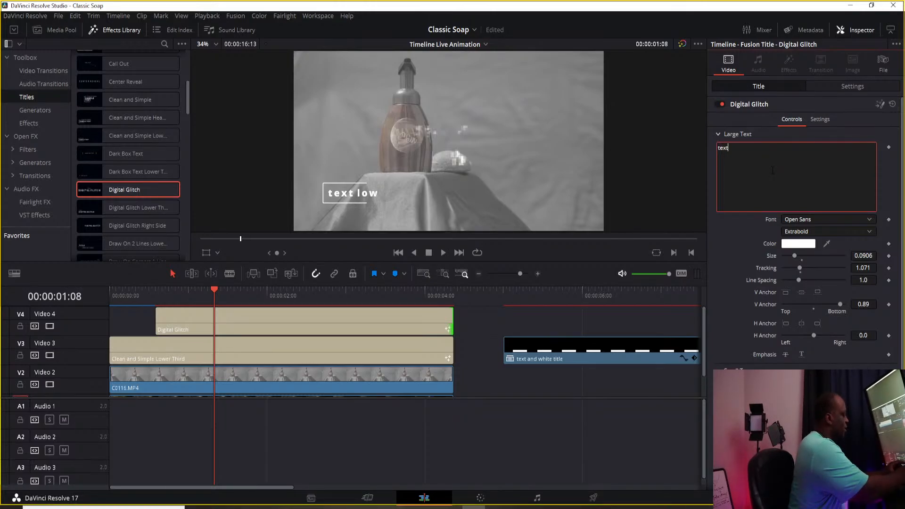
type(" big")
left_click(149, 300)
key("space")
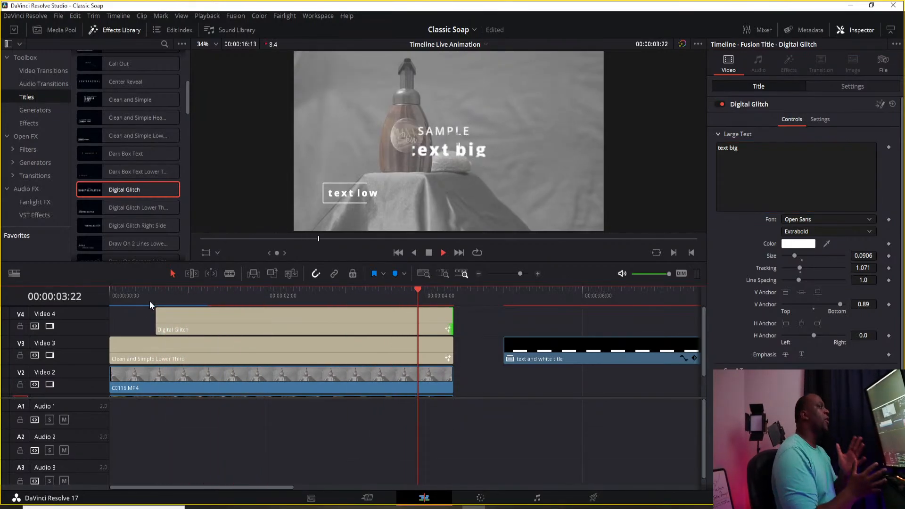
key("space")
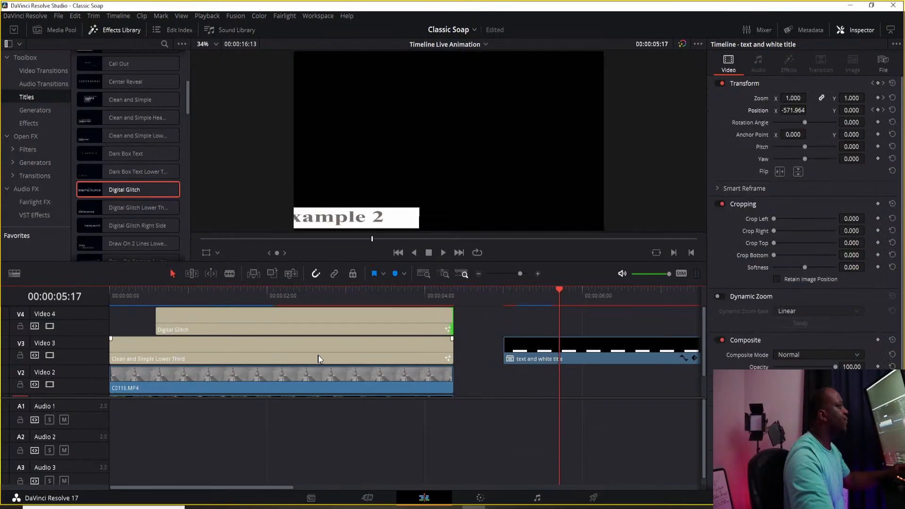
Return to the timeline's start and delete the Digital Glitch title from Video 4
key("Home")
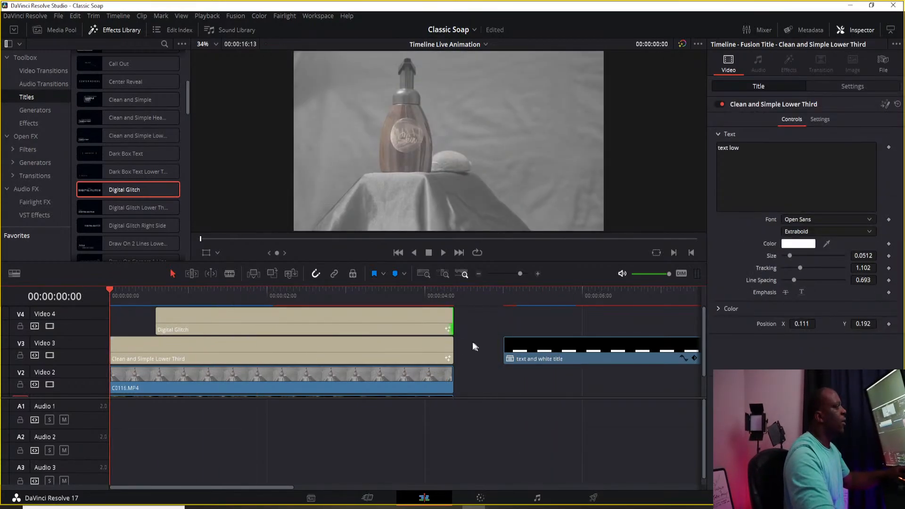
left_click(385, 330)
key("Delete")
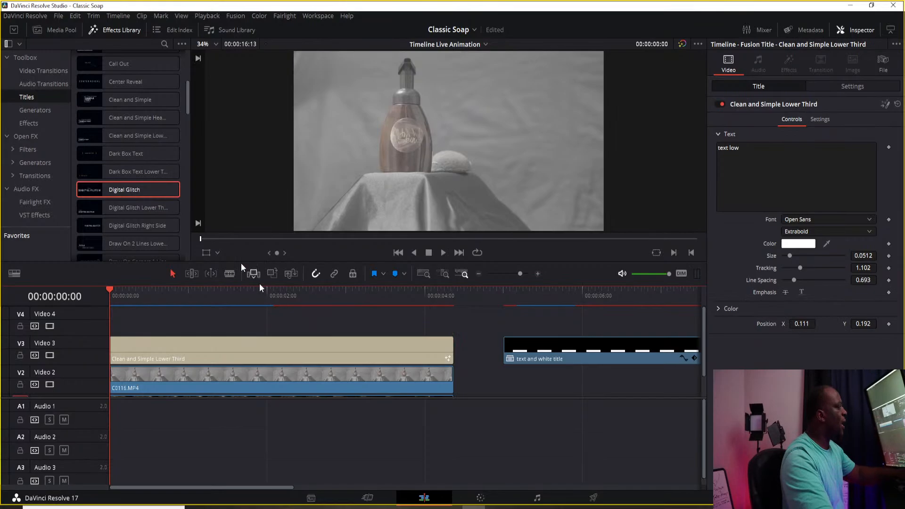
Add a Horizontal Line Reveal title on Video 4 at the timeline's start, above the lower third
scroll(109, 194, "down", 6)
scroll(88, 172, "up", 2)
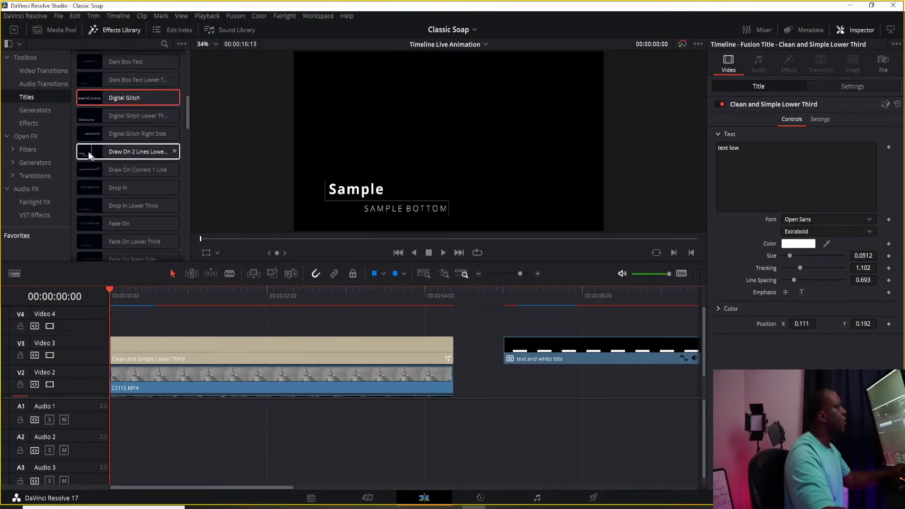
left_click_drag(118, 296, 192, 296)
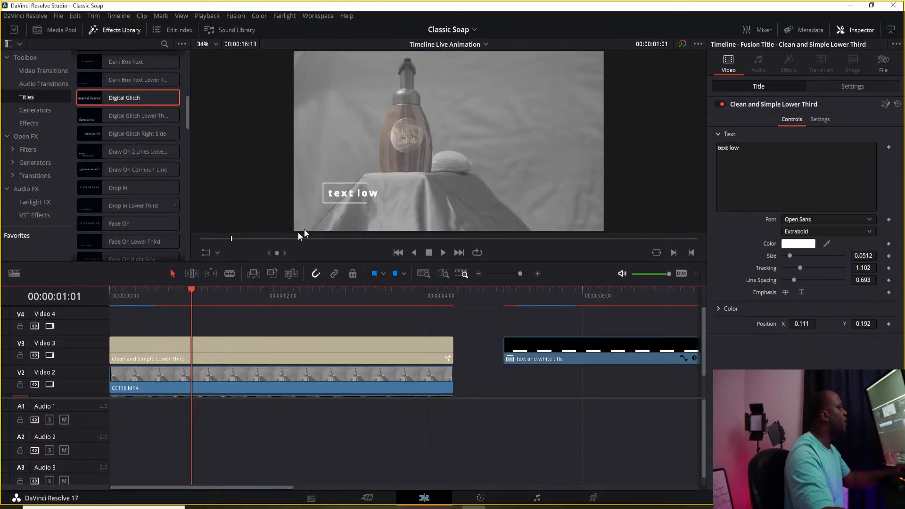
scroll(134, 179, "down", 8)
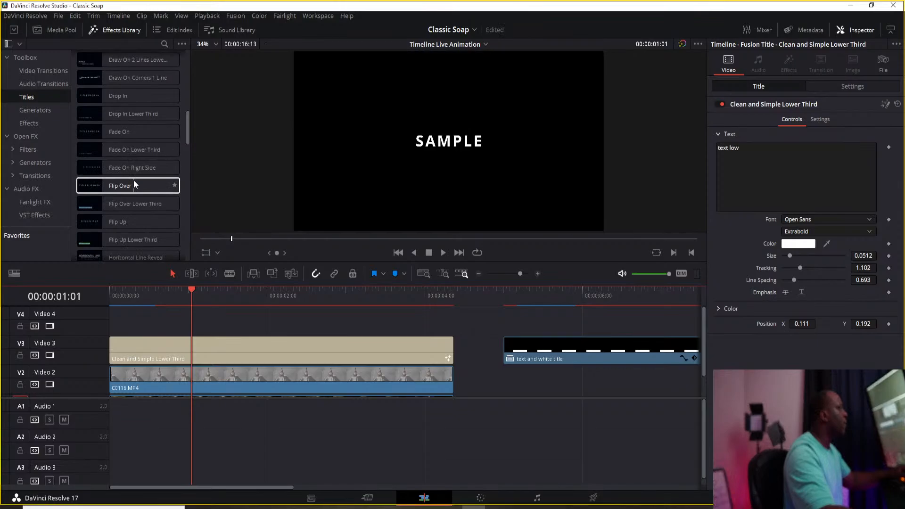
scroll(104, 142, "up", 2)
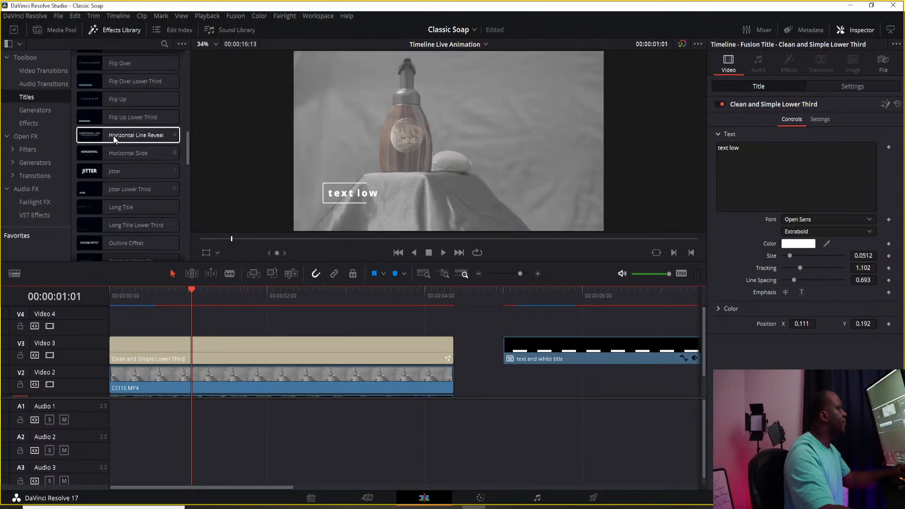
left_click_drag(106, 138, 165, 327)
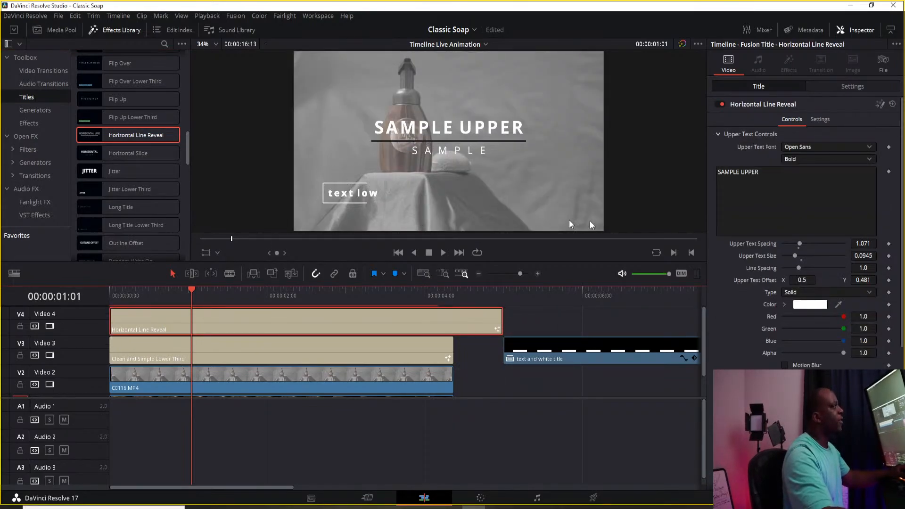
Clear the Horizontal Line Reveal title's lower text and reposition the title in the picture's lower left, just above "text low"
left_click(851, 84)
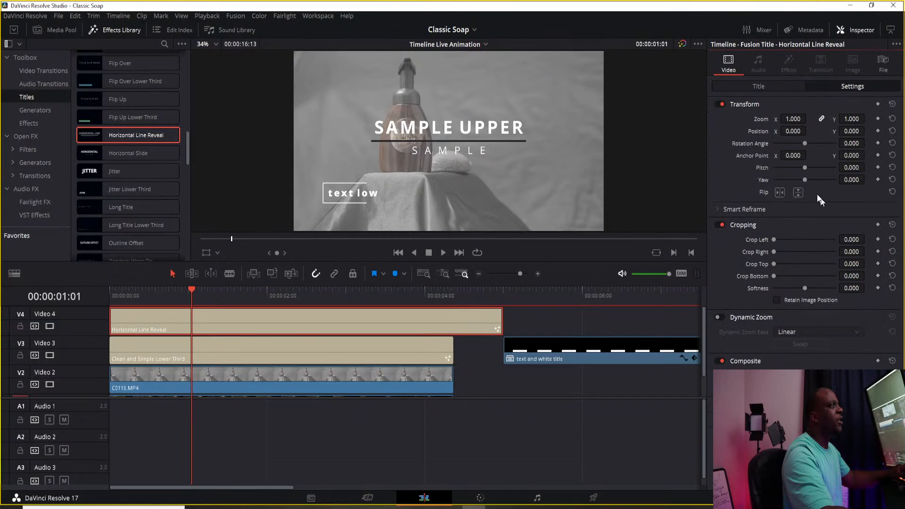
left_click(760, 85)
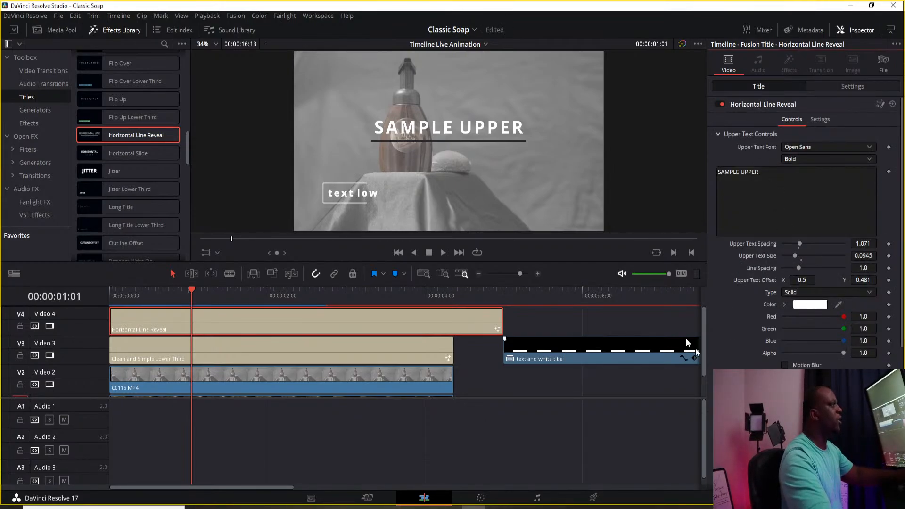
left_click(845, 88)
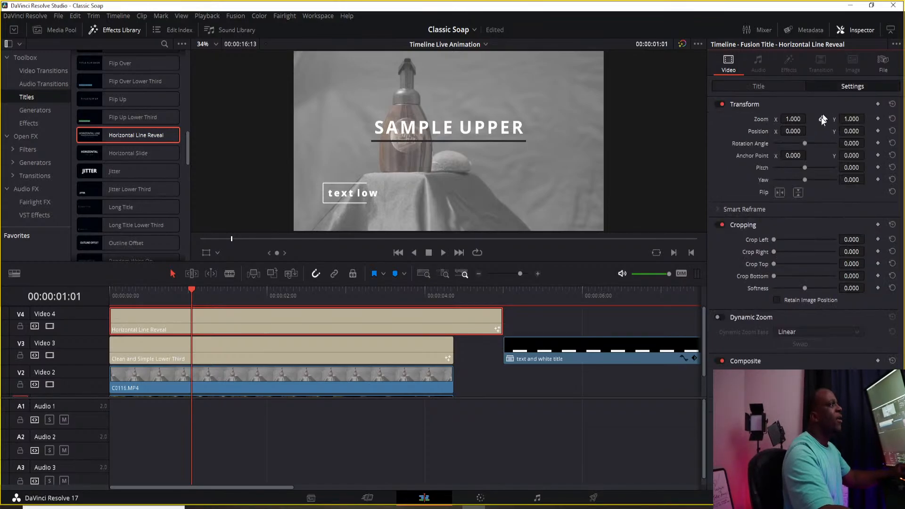
left_click_drag(798, 126, 829, 133)
Set the Horizontal Line Reveal title's line color to white (#ffffff)
left_click(780, 86)
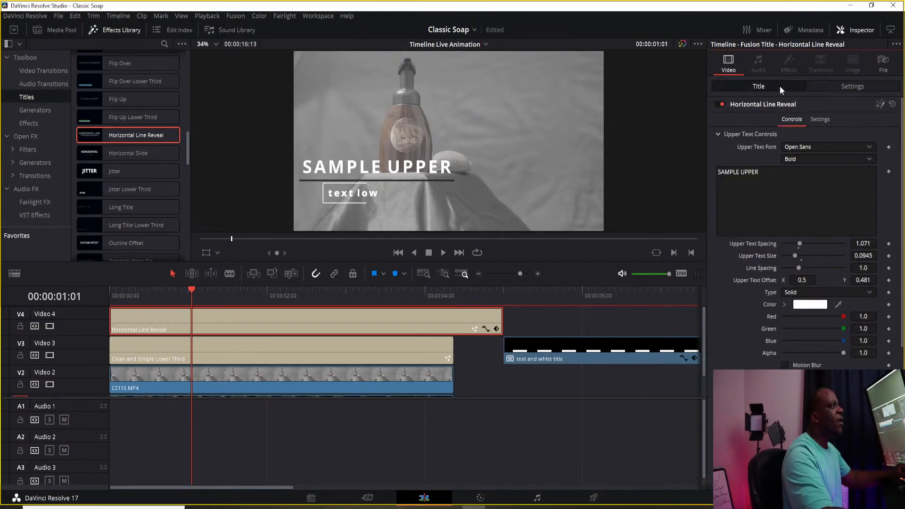
scroll(756, 338, "down", 3)
scroll(756, 338, "down", 3)
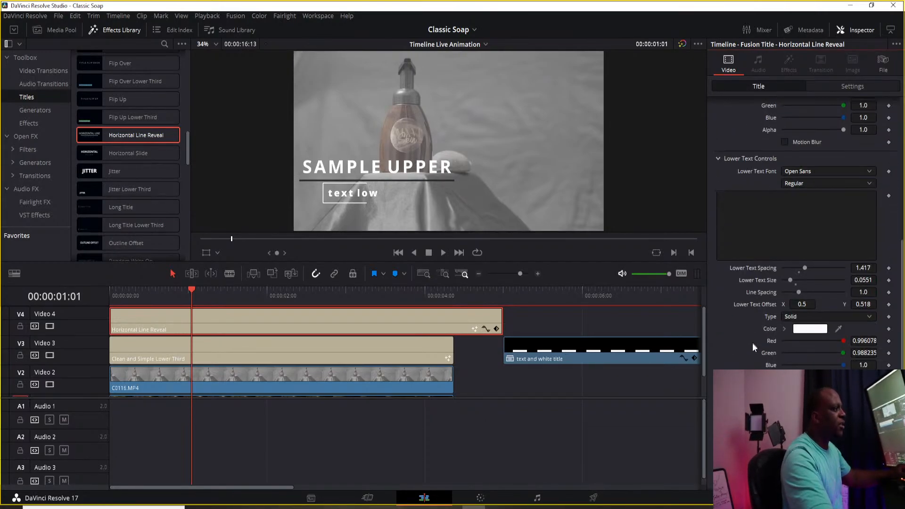
left_click(810, 329)
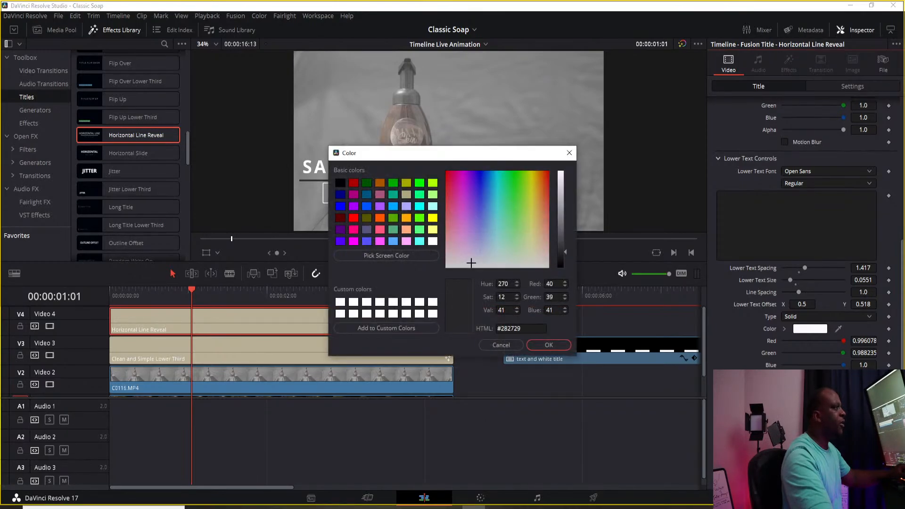
left_click(434, 314)
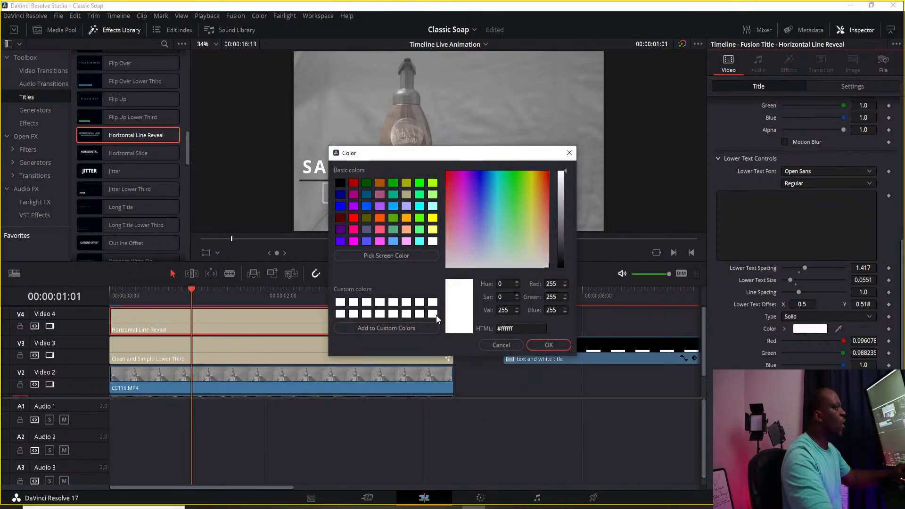
left_click(549, 344)
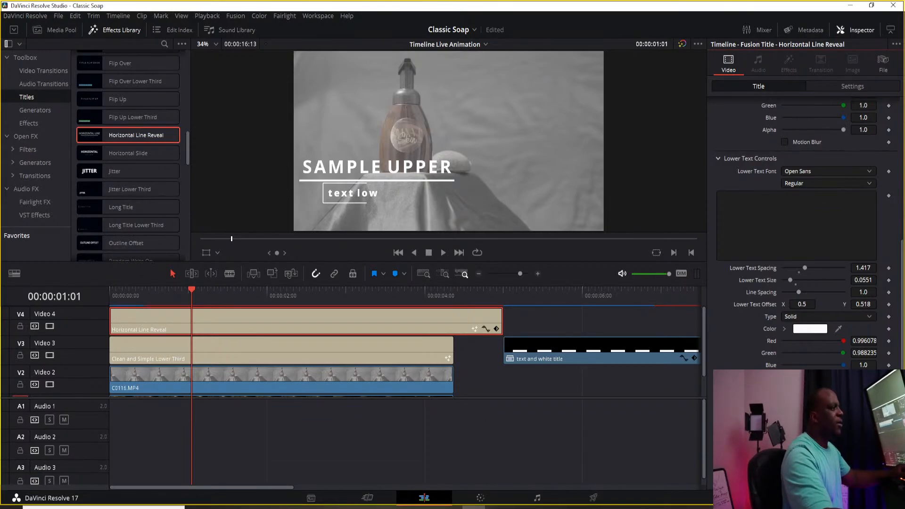
Lower the Horizontal Line Reveal title to Position Y -249 and trim its end to match the lower third below
scroll(815, 363, "up", 6)
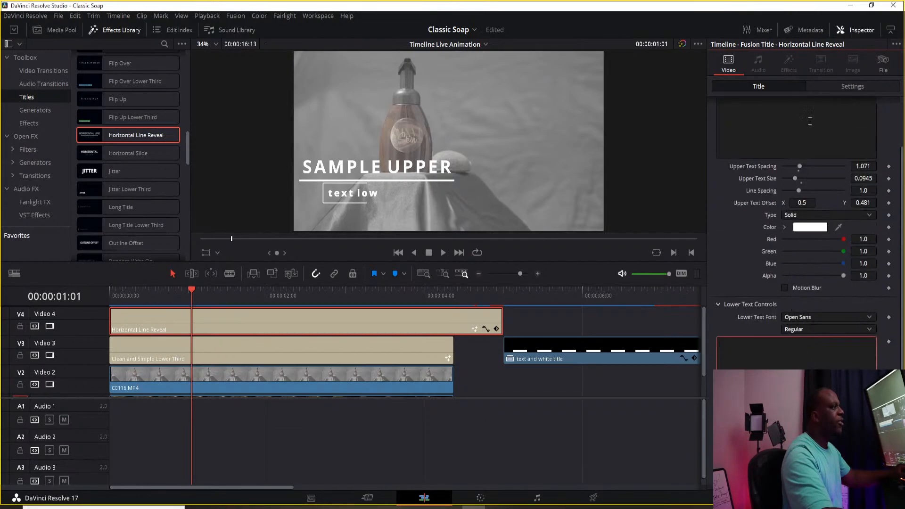
left_click(849, 87)
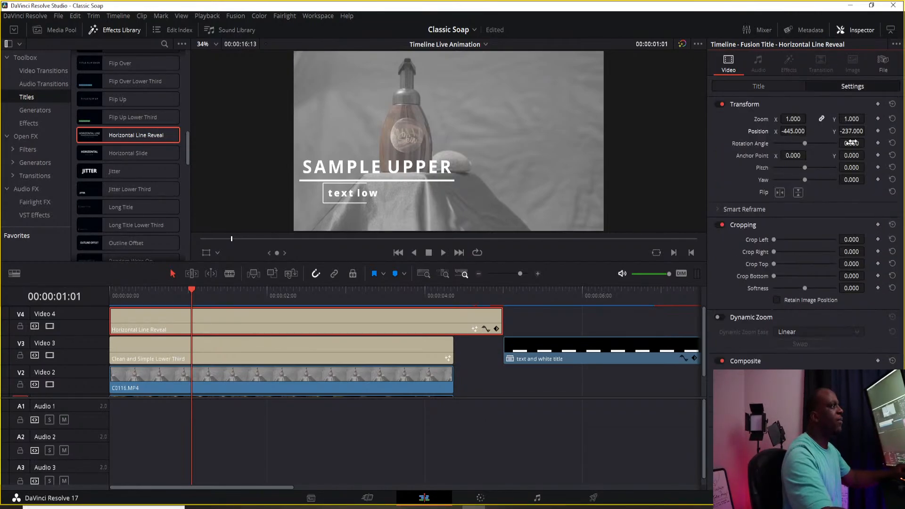
left_click_drag(857, 131, 852, 132)
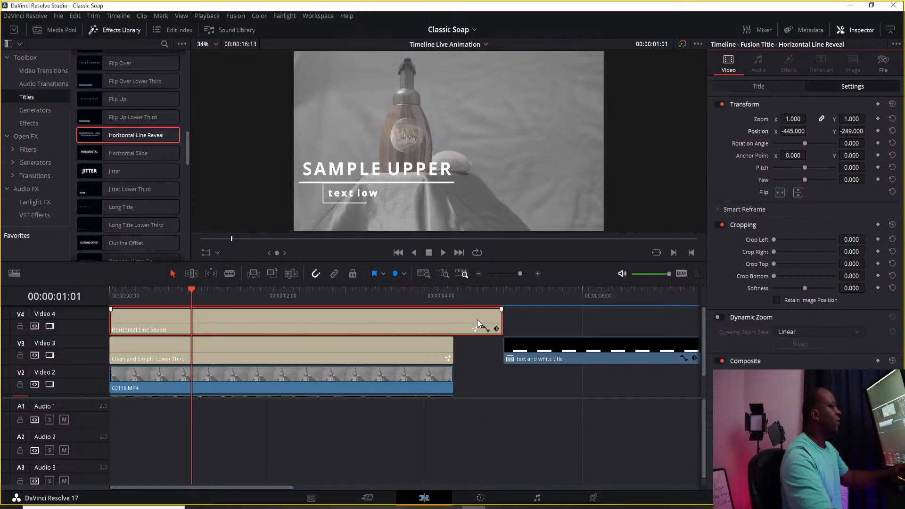
left_click_drag(501, 317, 454, 318)
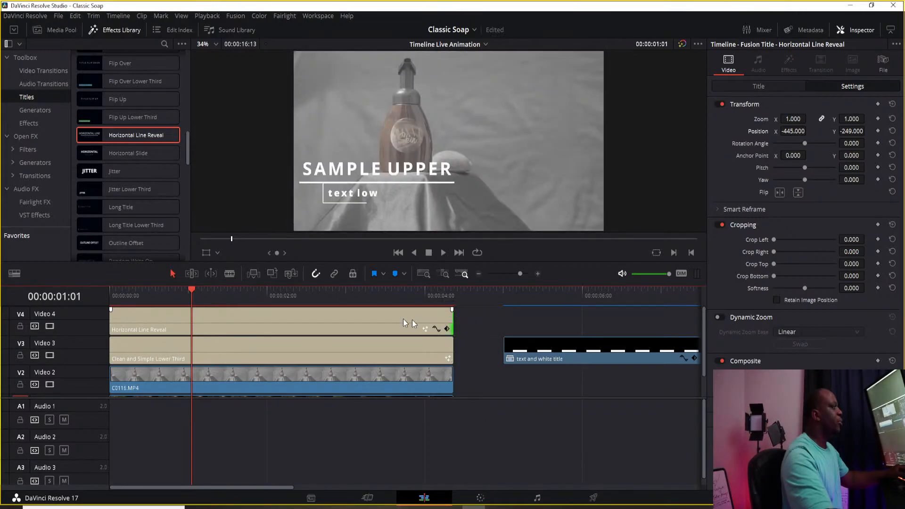
Play the timeline twice from its start to preview the two titles animating together
key("Home")
key("space")
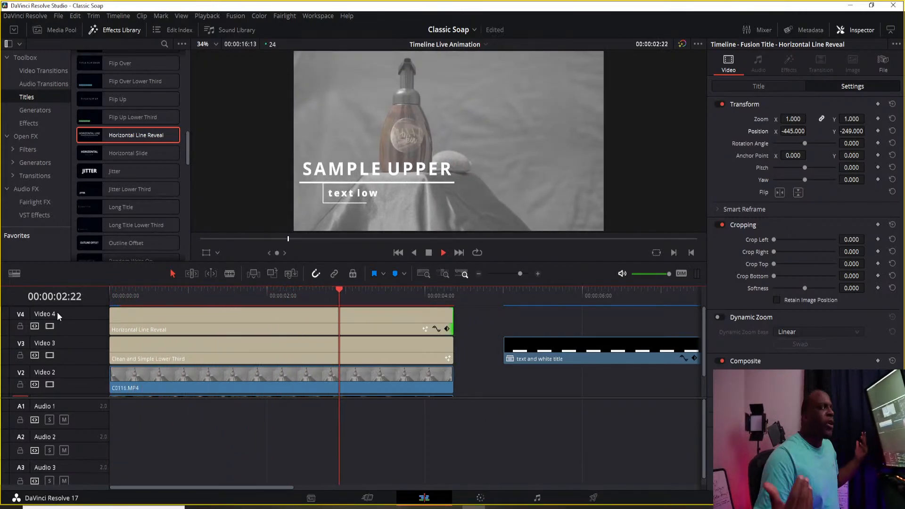
key("space")
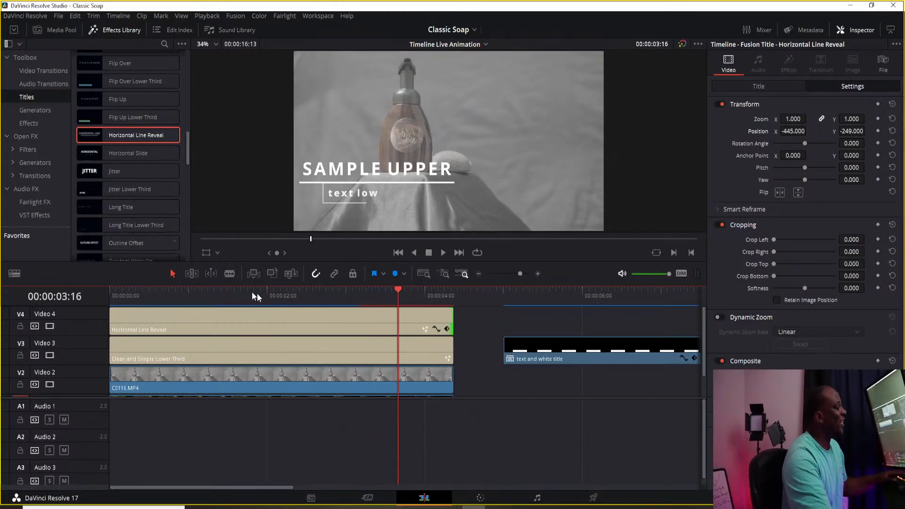
key("Home")
key("space")
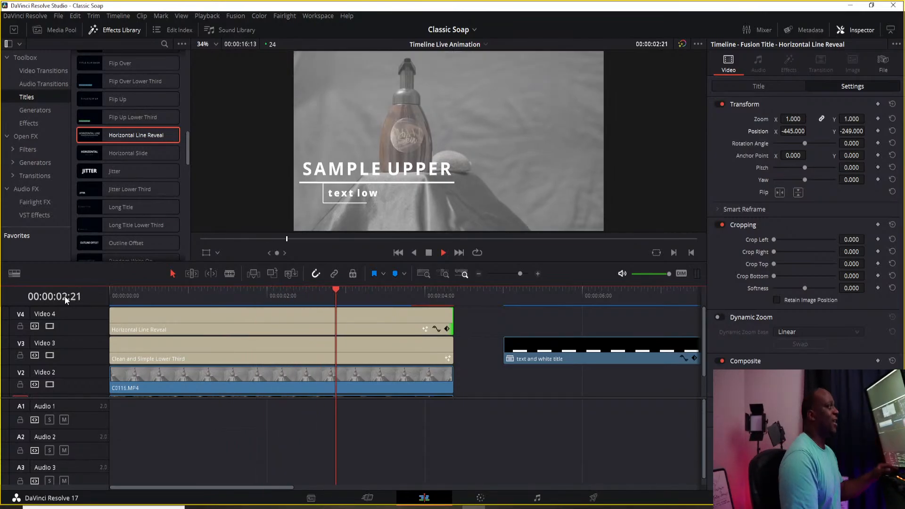
key("space")
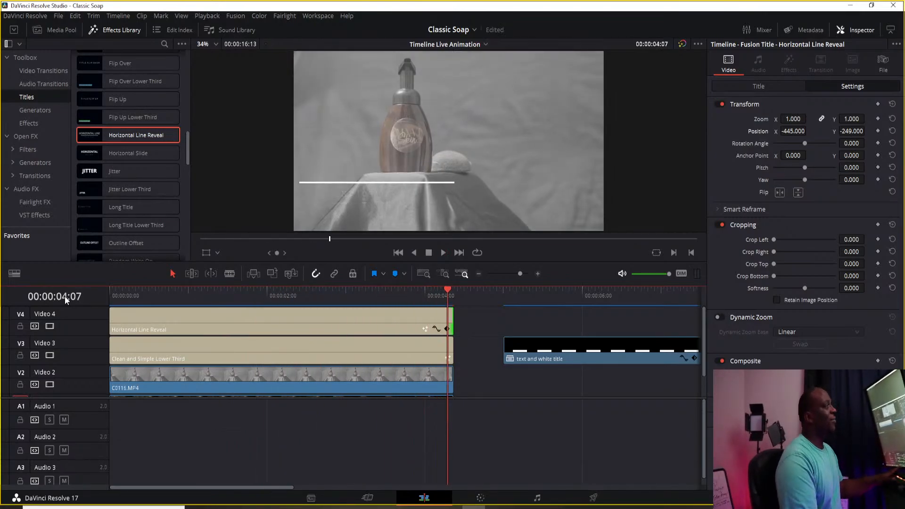
Step forward frame by frame past the end of both title clips to examine how they animate out
key("Right")
key("Right")
key("Right")
key("Right")
key("Right")
key("Right")
key("Right")
key("Right")
key("Right")
key("Right")
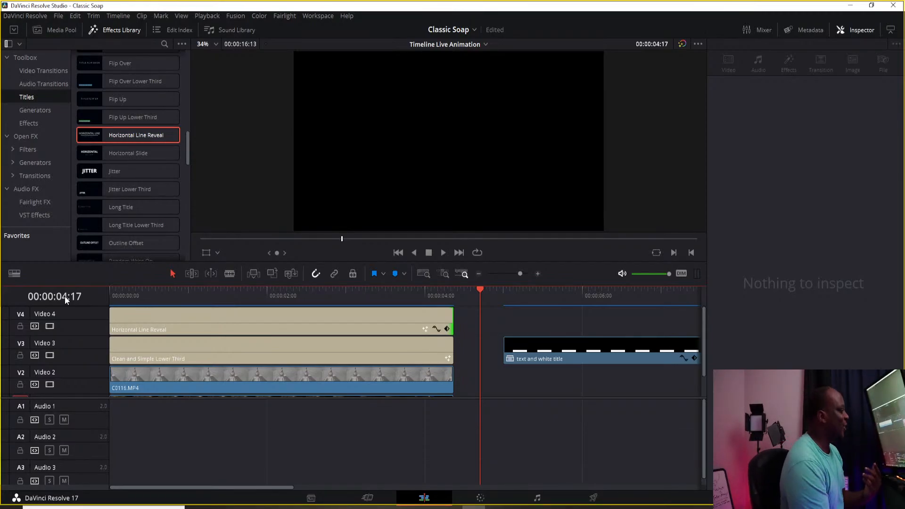
Park the playhead at 00:00:00:13 and show the media pool's Timeline bin
left_click_drag(158, 289, 151, 296)
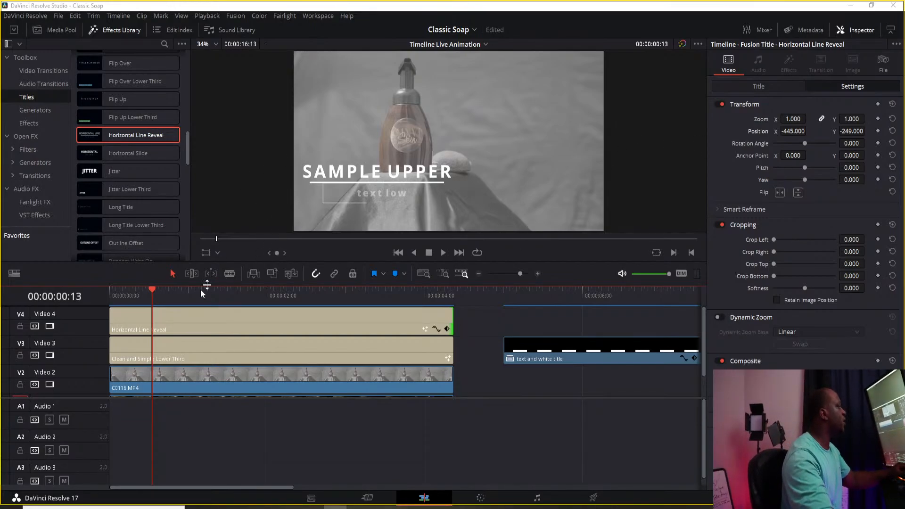
left_click(58, 30)
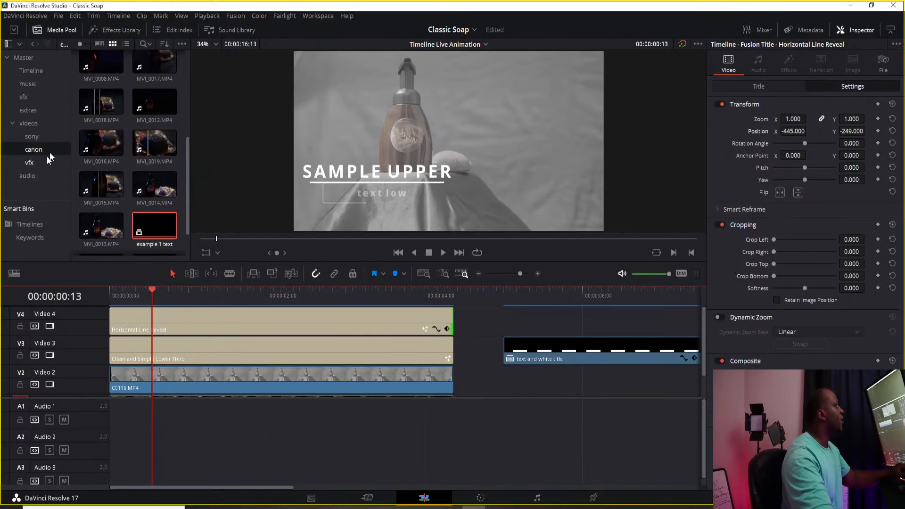
left_click(32, 74)
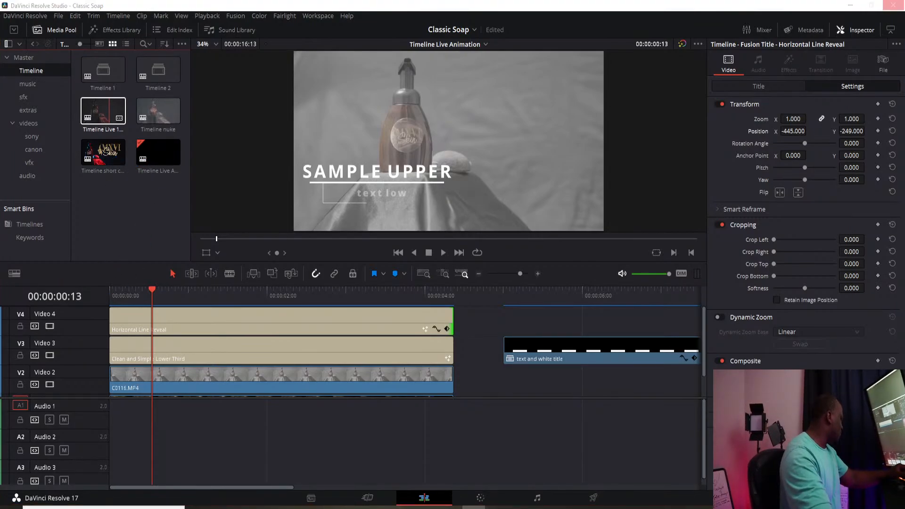
Bring up MXVI Commercial BLK Soap 3.mov in VLC media player and play its opening seconds
key("super+d")
key("super+d")
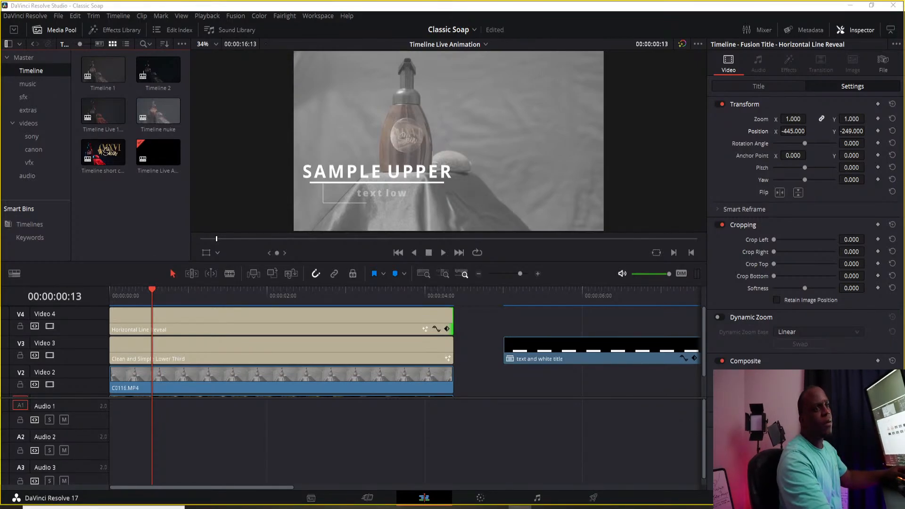
left_click_drag(904, 110, 506, 4)
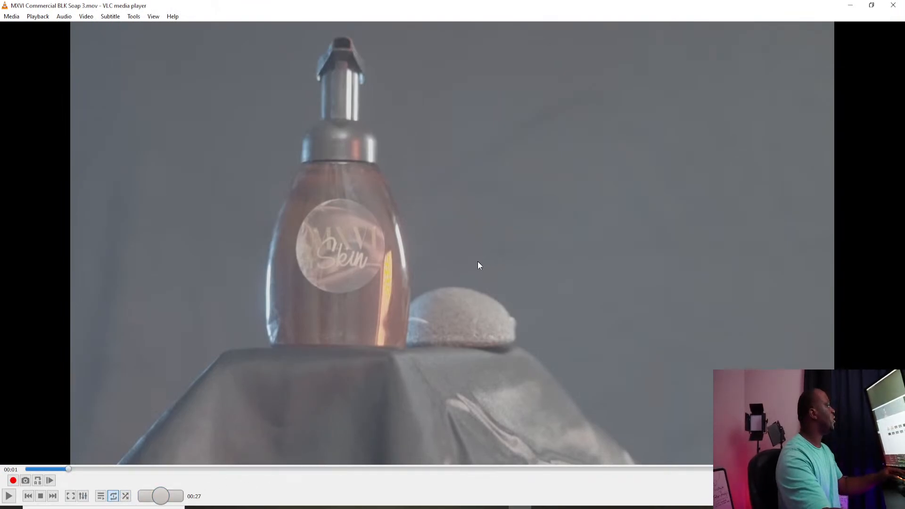
key("space")
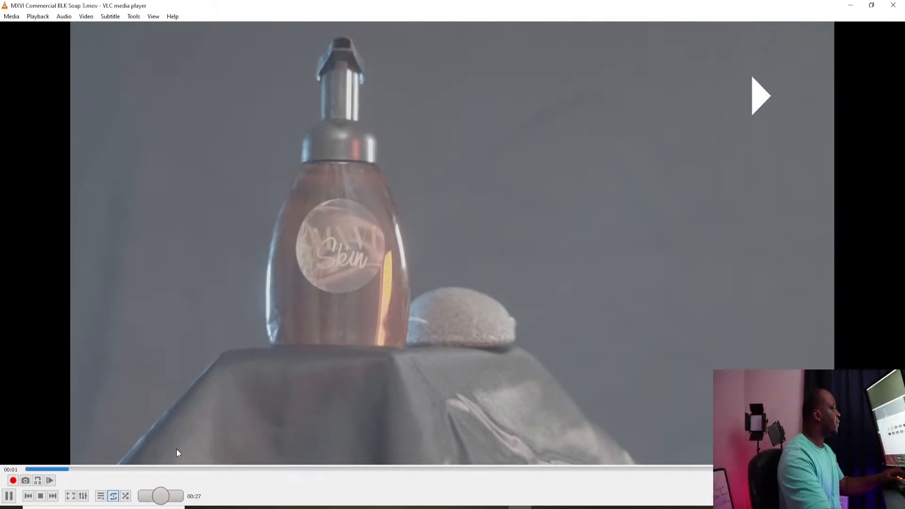
key("space")
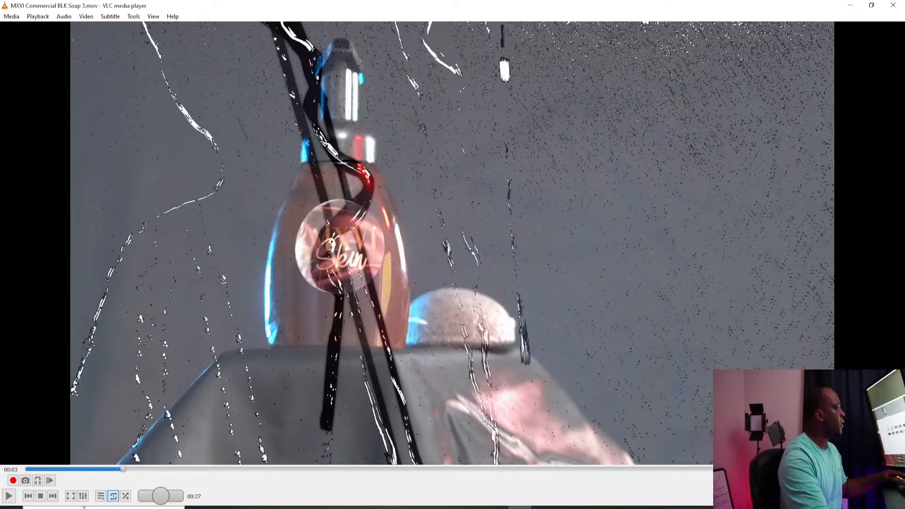
Replay the commercial from near its start up to the title's appearance, and close the video player
left_click(47, 469)
key("space")
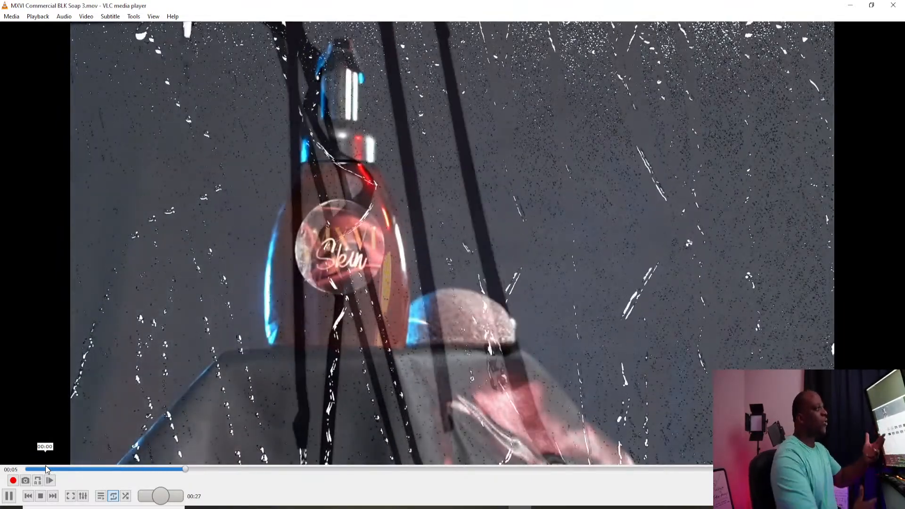
key("space")
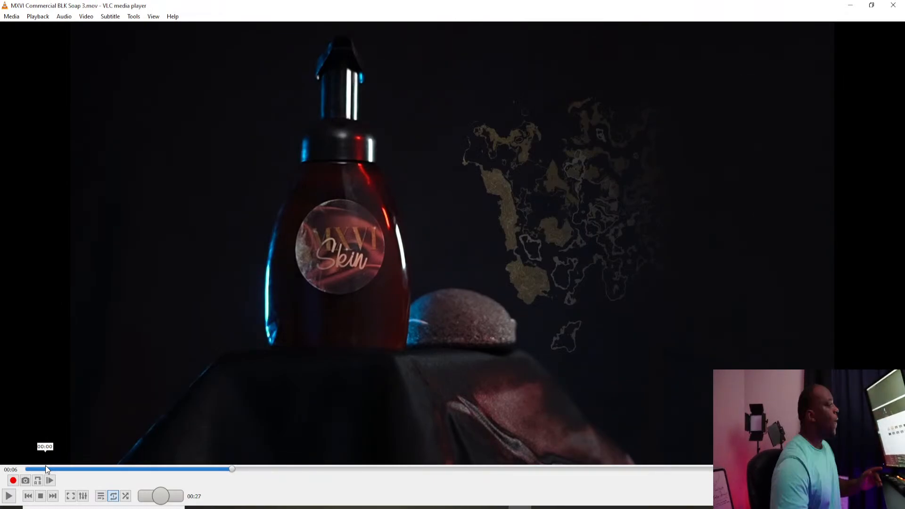
left_click(893, 5)
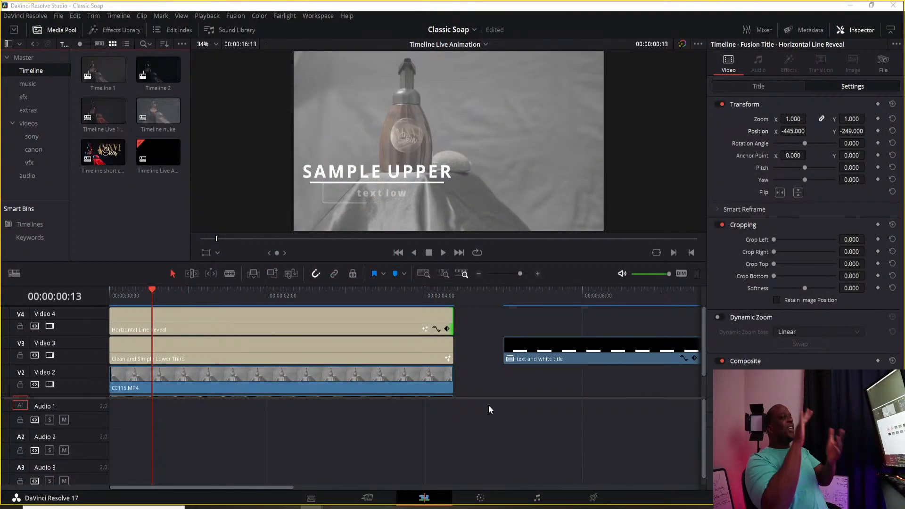